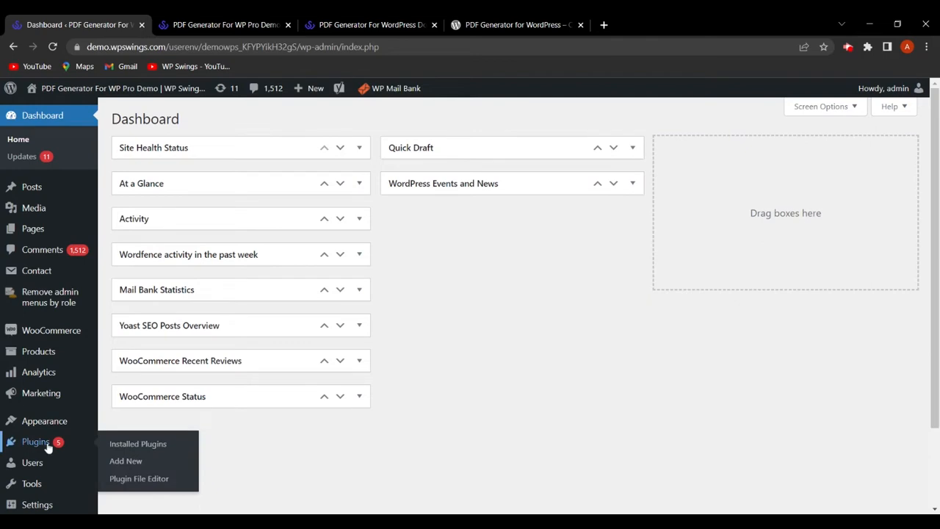
# - Search the plugin directory for "PDF generator" and view the PDF Generator for WordPress page on WordPress.org
pyautogui.click(135, 463)
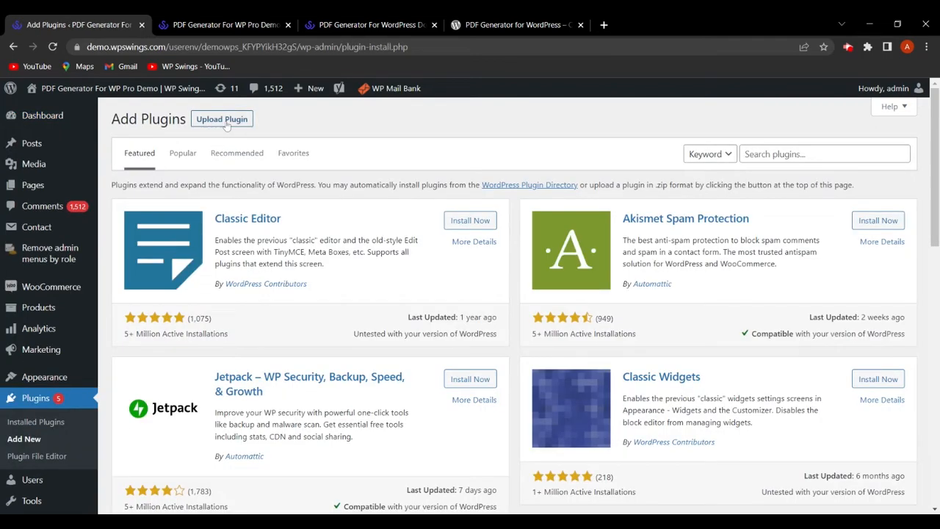
pyautogui.click(824, 155)
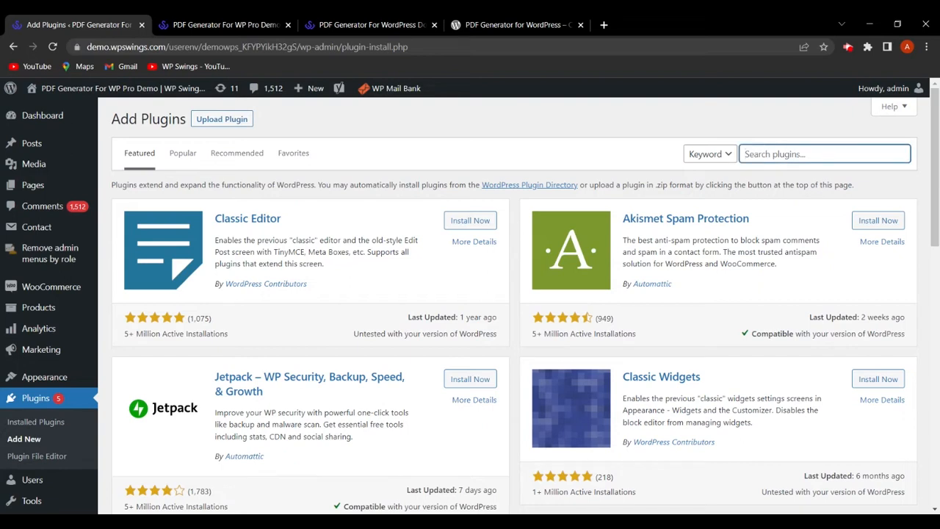
pyautogui.write('PDF generator')
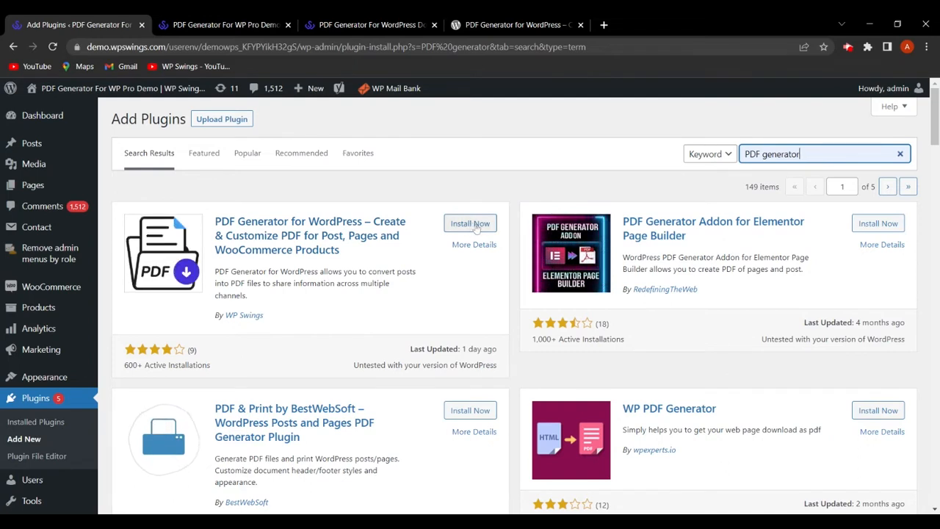
pyautogui.click(519, 24)
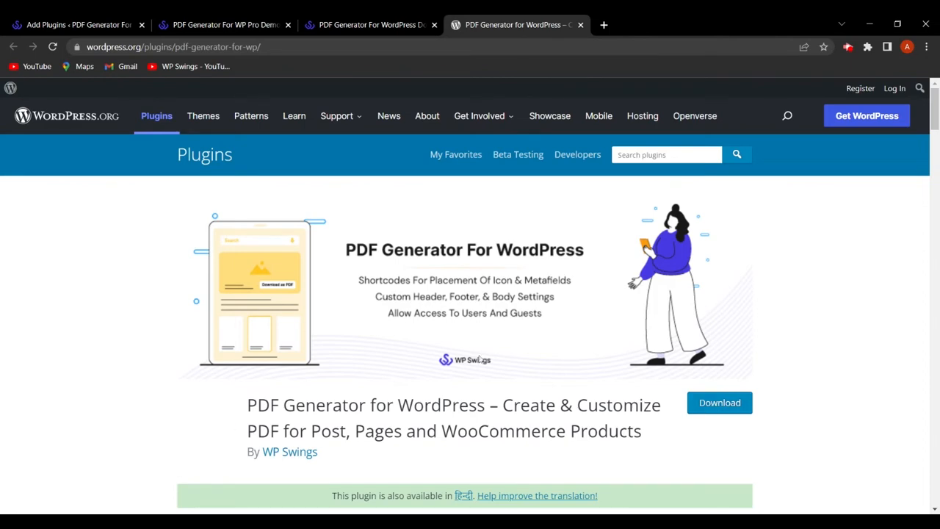
pyautogui.click(75, 22)
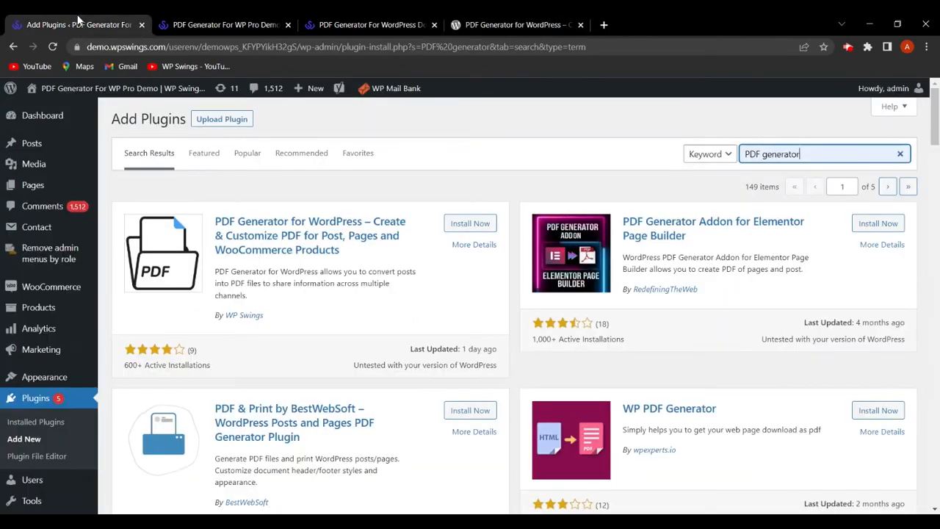
# - Upload the plugin file pdf-generator-for-wp (3).zip, install it and activate it
pyautogui.click(234, 123)
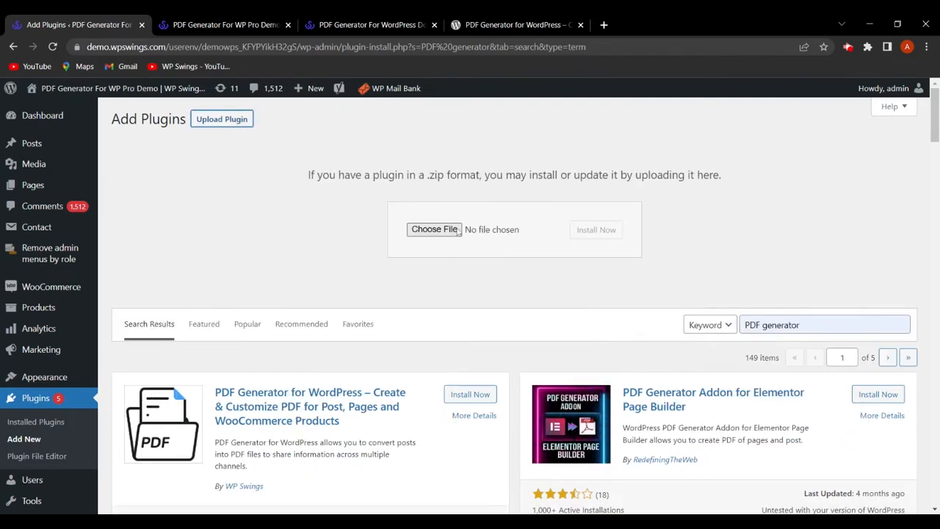
pyautogui.click(434, 229)
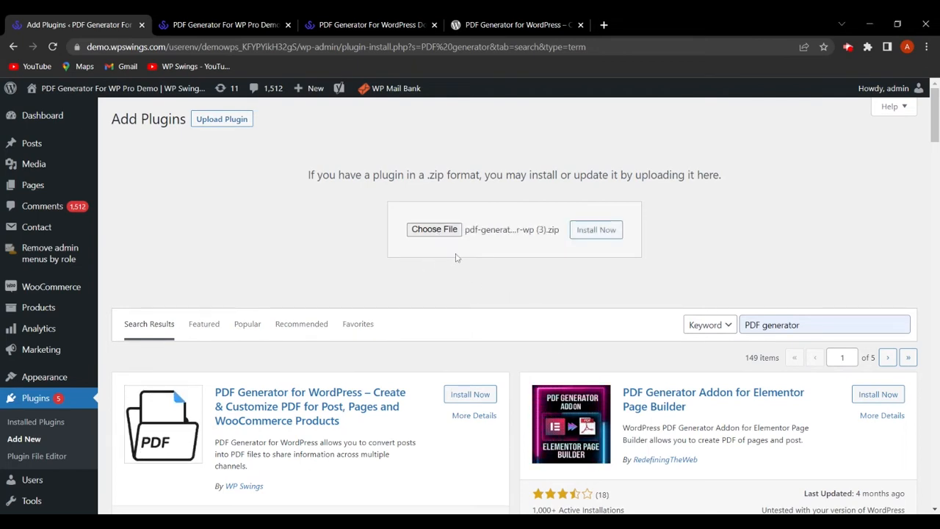
pyautogui.click(609, 233)
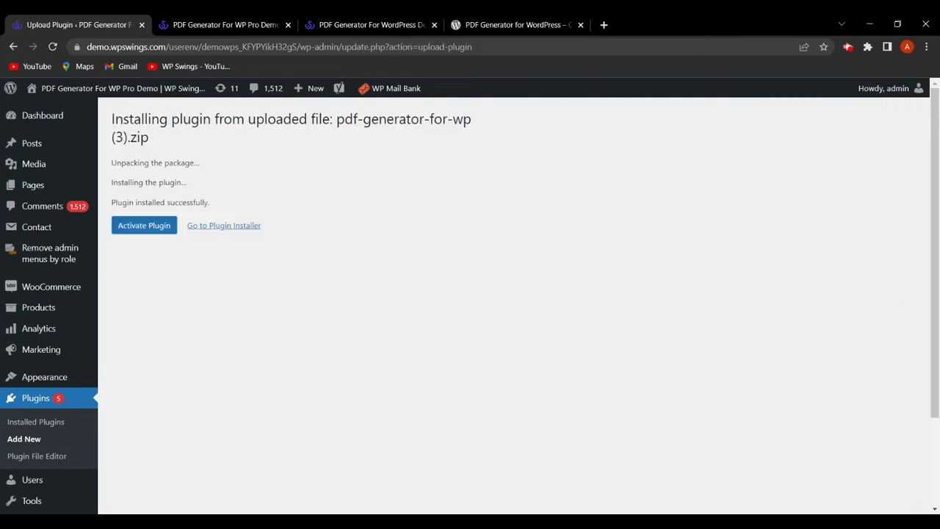
pyautogui.click(159, 226)
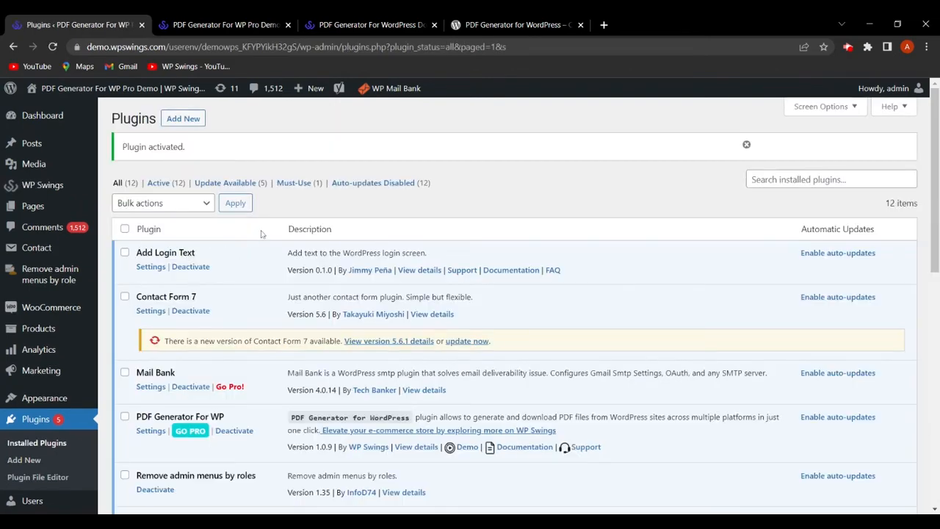
# - Enable the plugin in the PDF Generator For WP general settings and save the settings
pyautogui.scroll(-2, 230, 316)
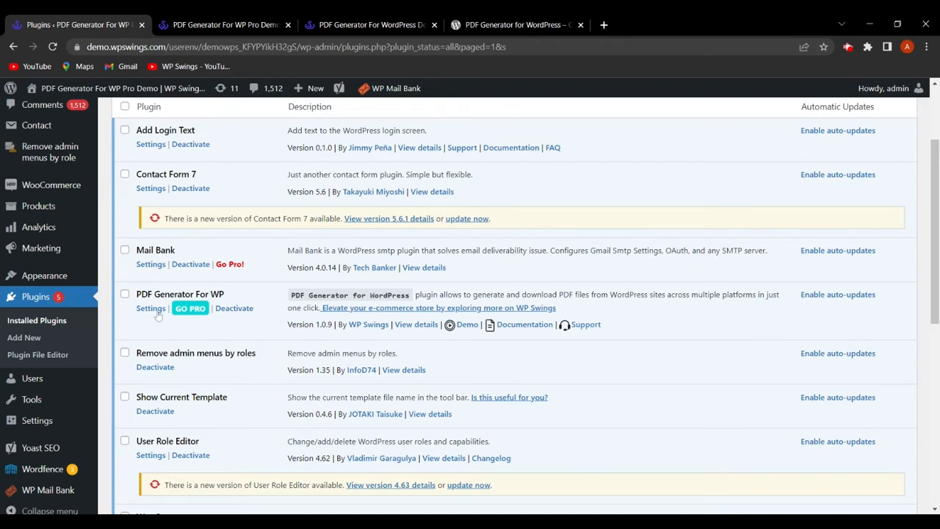
pyautogui.scroll(2, 44, 278)
pyautogui.moveTo(44, 188)
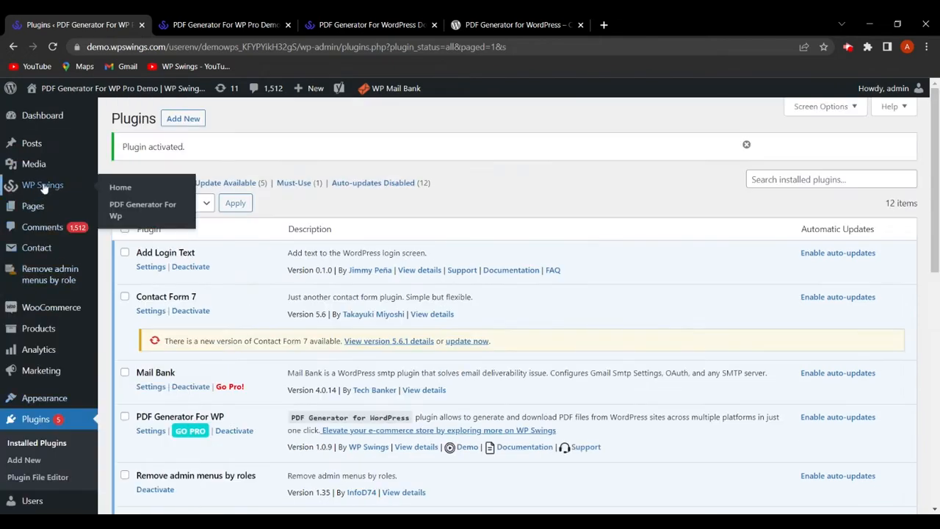
pyautogui.click(128, 210)
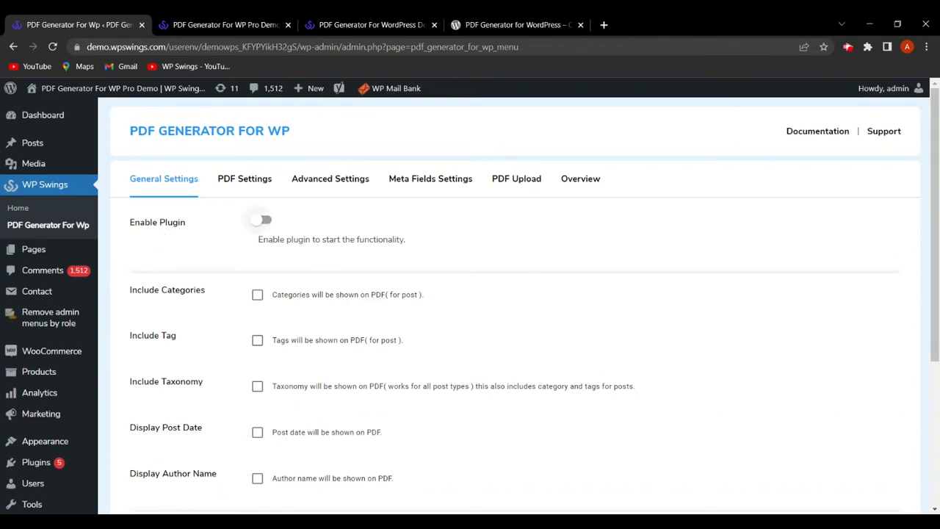
pyautogui.click(262, 220)
pyautogui.scroll(-3, 315, 263)
pyautogui.click(298, 422)
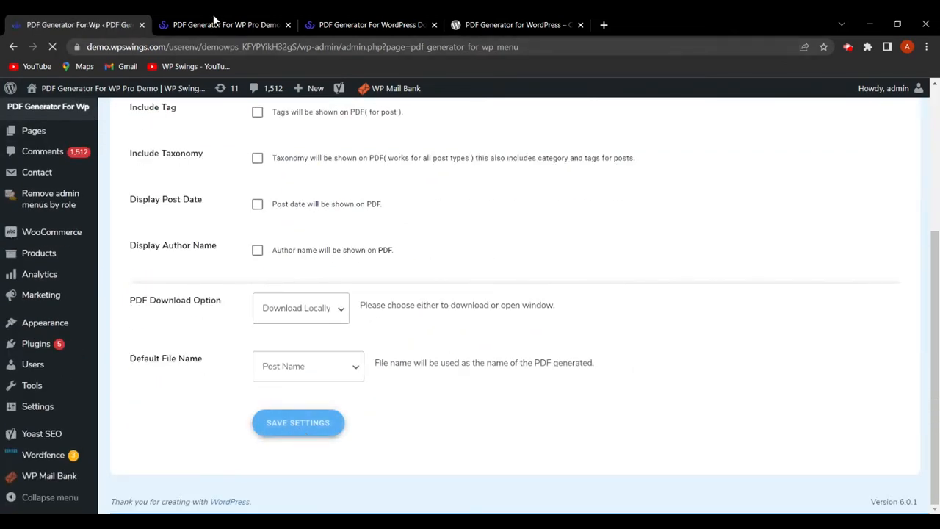
# - Open the £35.00 Ninja Silhouette hoodie in the shop and reload its page to check for the PDF icon
pyautogui.click(215, 22)
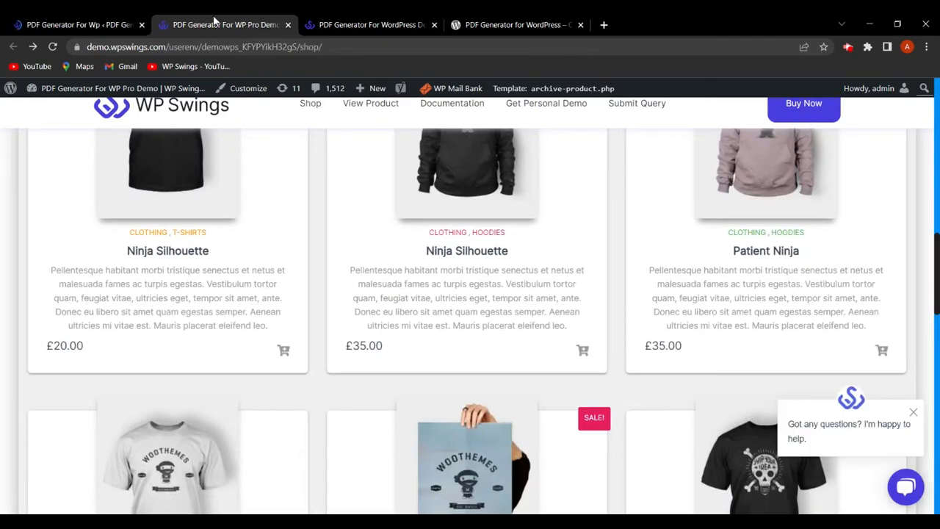
pyautogui.click(456, 258)
pyautogui.scroll(-3, 534, 332)
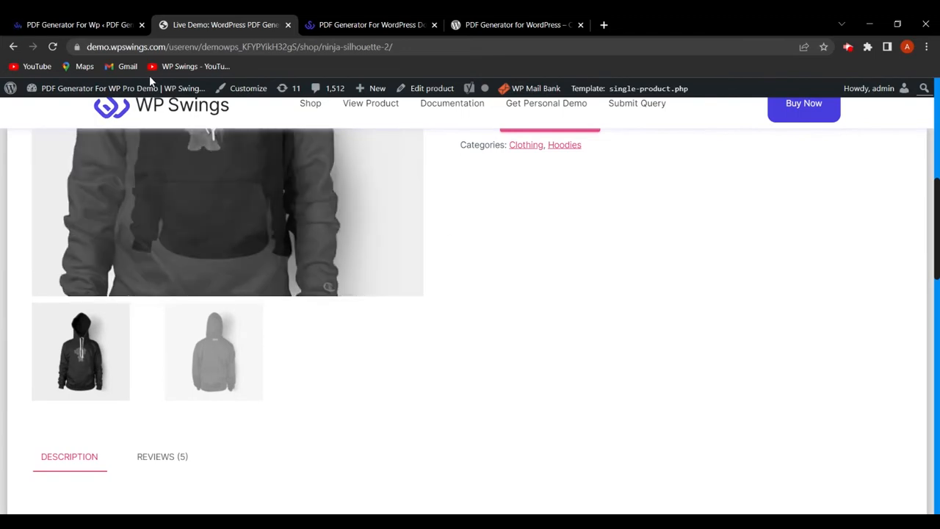
pyautogui.click(51, 47)
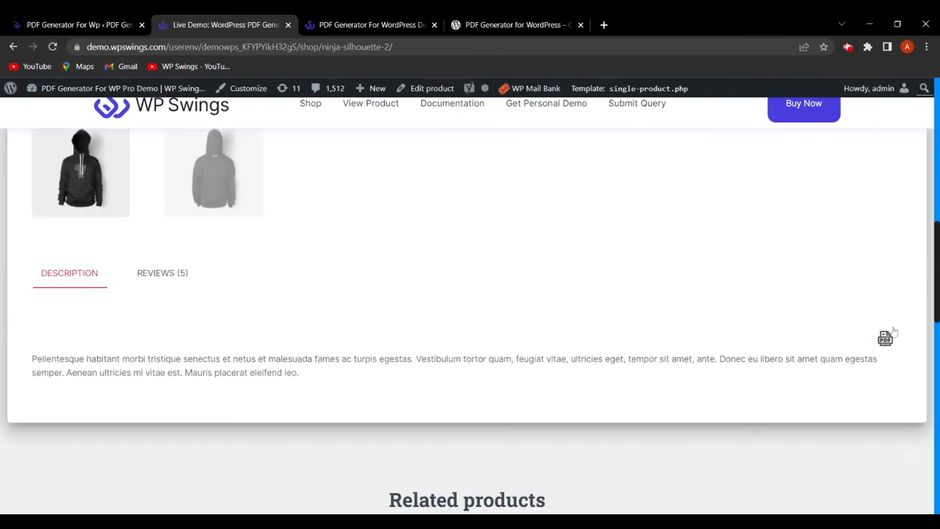
# - Enable Include Categories and Include Tag in the plugin's general settings and save them
pyautogui.click(21, 22)
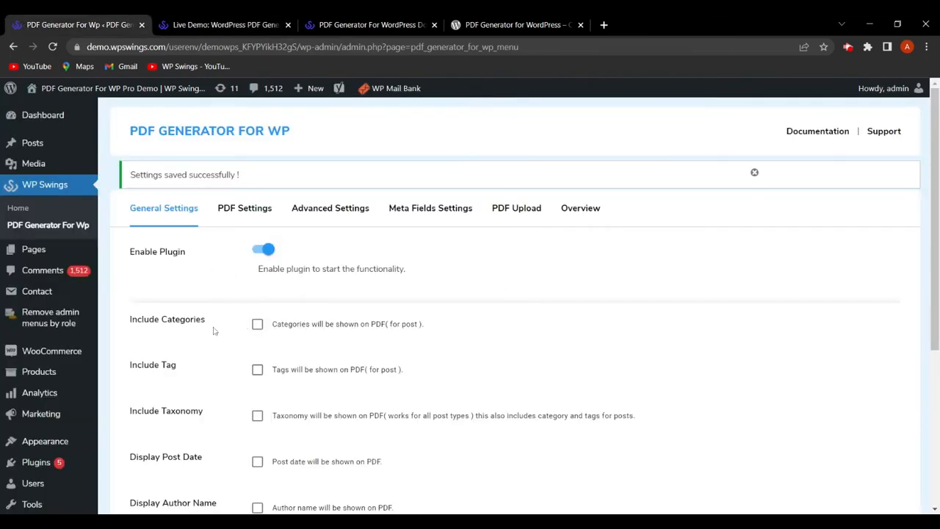
pyautogui.scroll(-1, 213, 323)
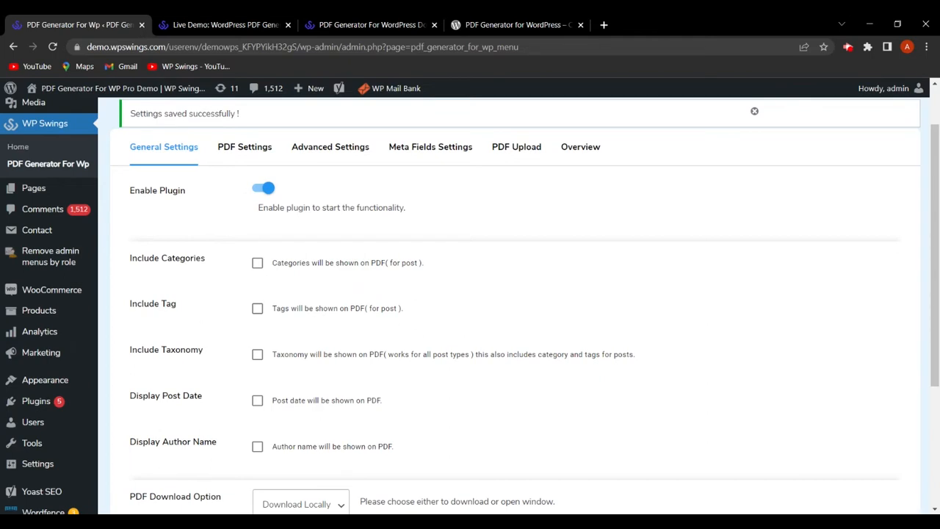
pyautogui.click(257, 263)
pyautogui.click(258, 309)
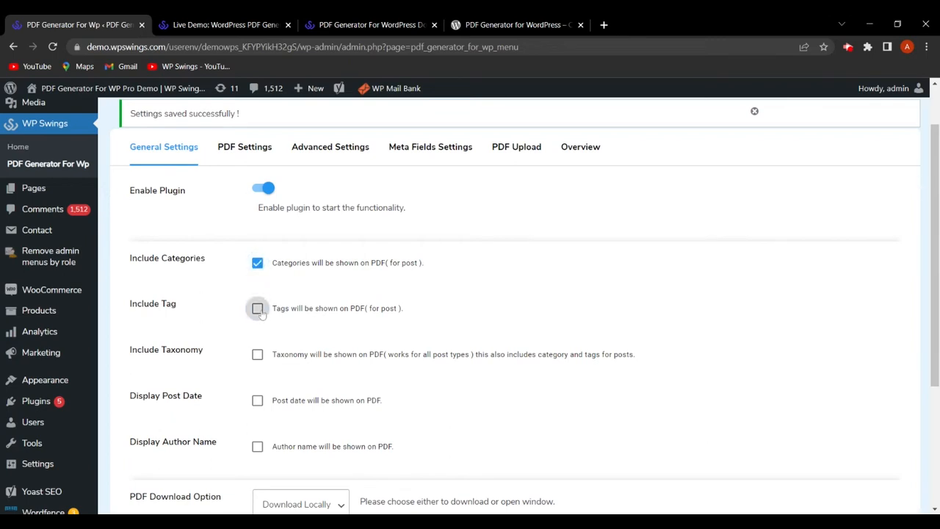
pyautogui.scroll(-3, 441, 367)
pyautogui.click(303, 426)
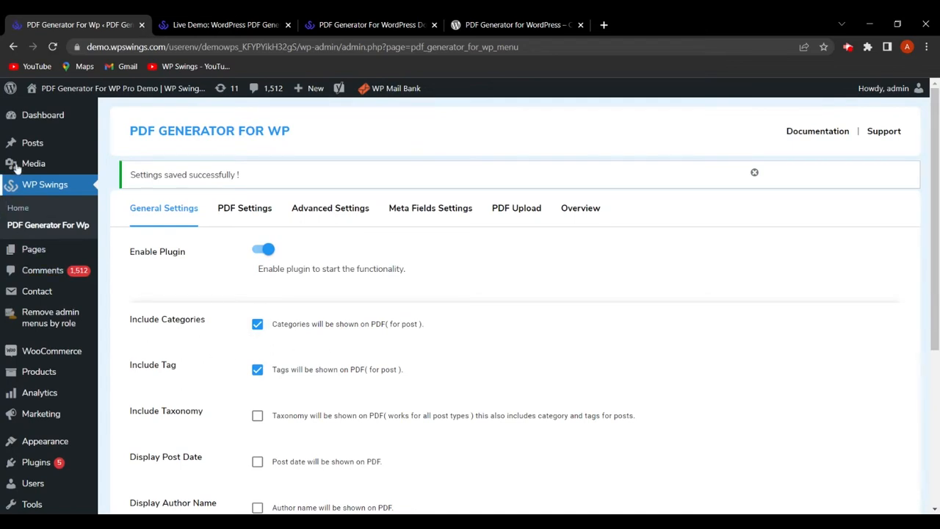
# - View the published "test post" from the posts list, download it as a PDF and open the file
pyautogui.moveTo(33, 144)
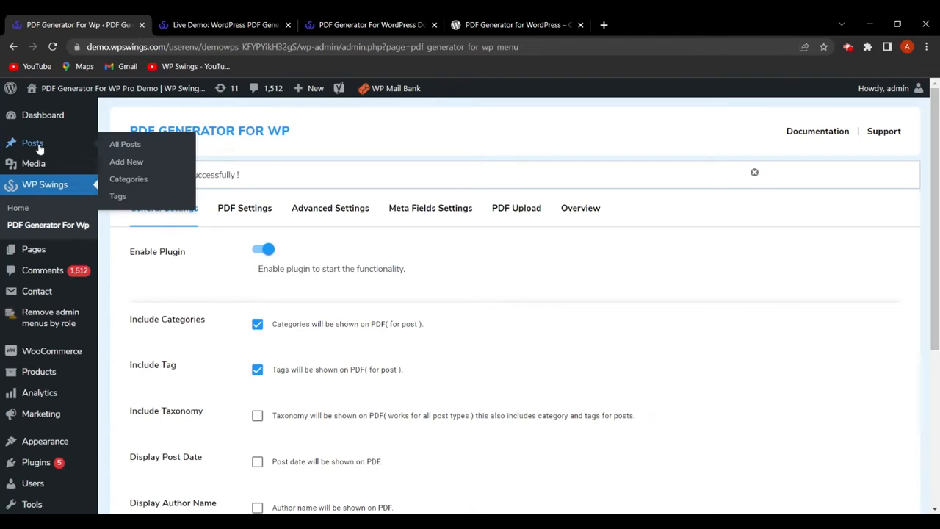
pyautogui.keyDown('ctrl'); pyautogui.click(125, 144); pyautogui.keyUp('ctrl')
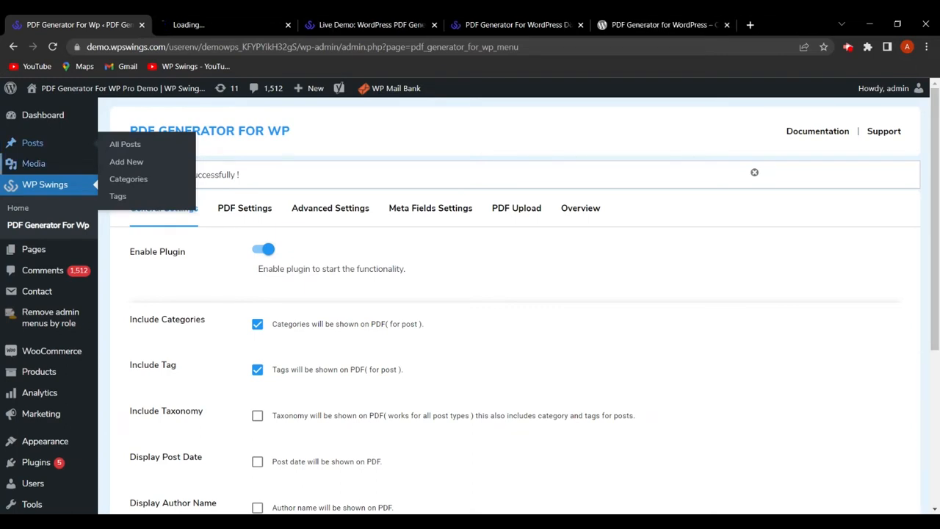
pyautogui.click(203, 22)
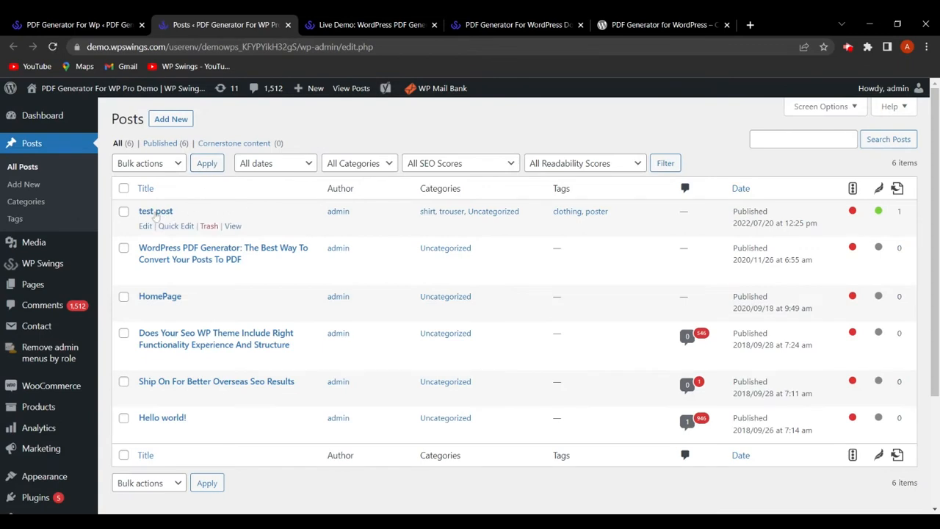
pyautogui.click(238, 228)
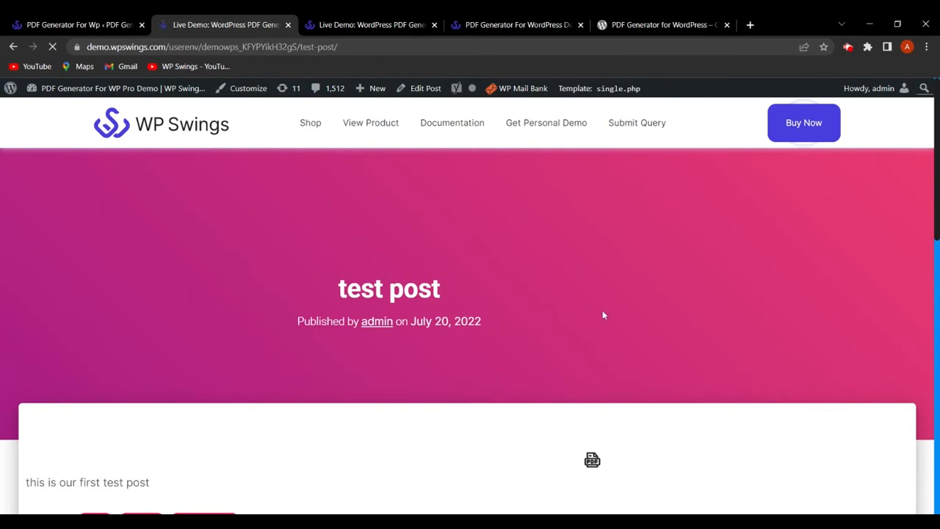
pyautogui.scroll(-2, 603, 310)
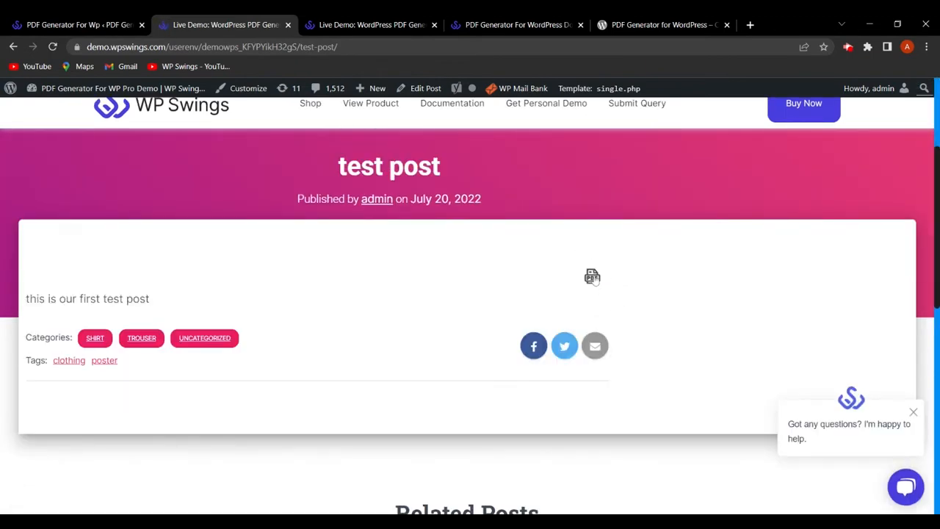
pyautogui.click(592, 277)
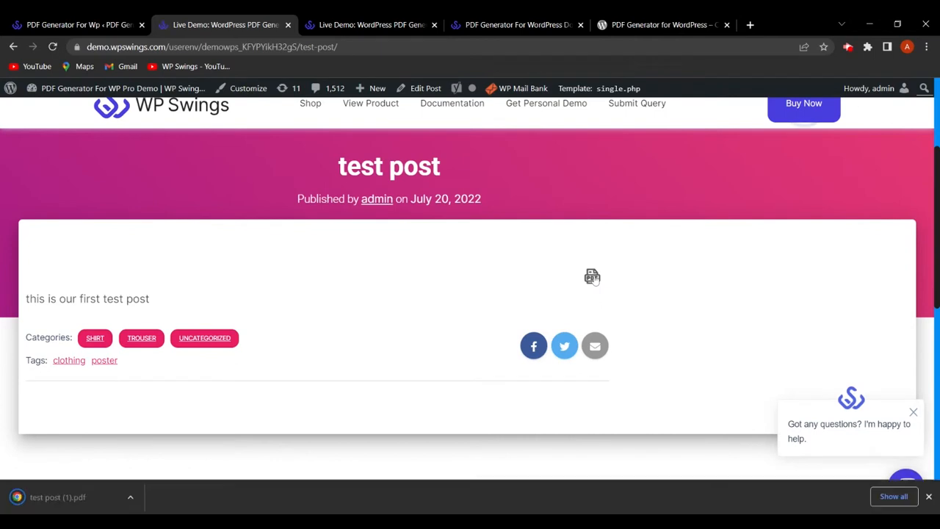
pyautogui.click(73, 505)
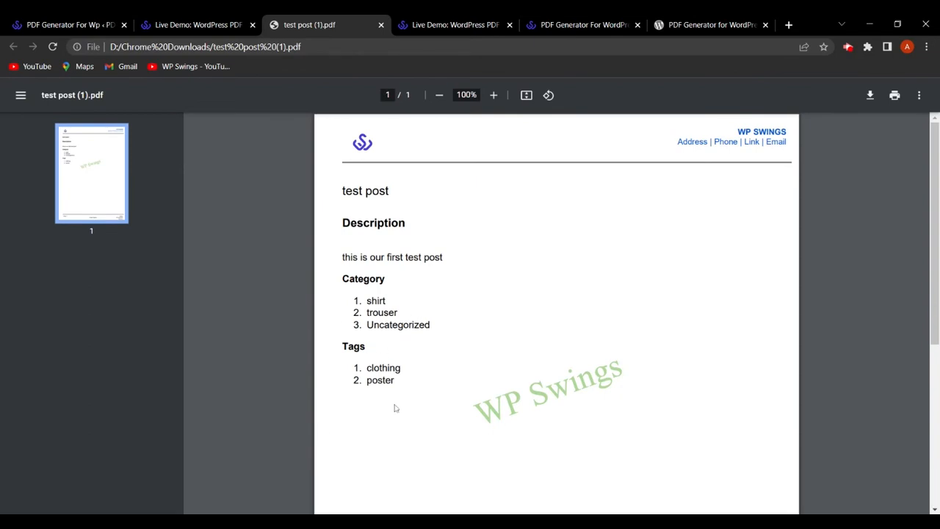
# - Compare the Include Categories and Include Tag settings with the contents of the test post PDF
pyautogui.click(79, 22)
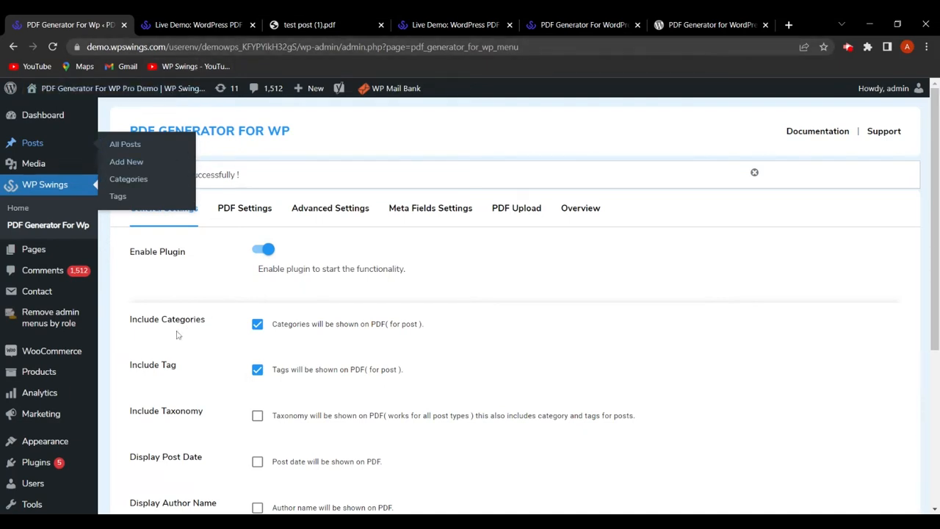
pyautogui.click(328, 22)
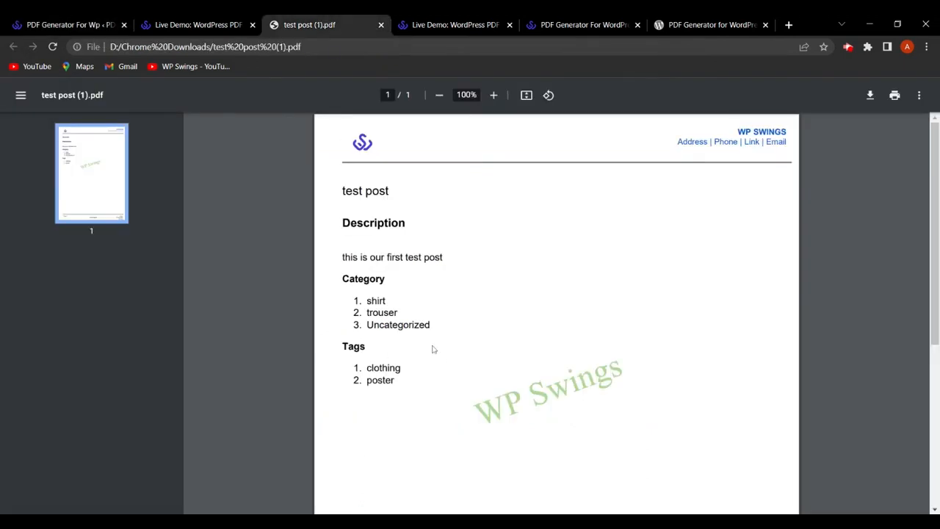
pyautogui.click(81, 24)
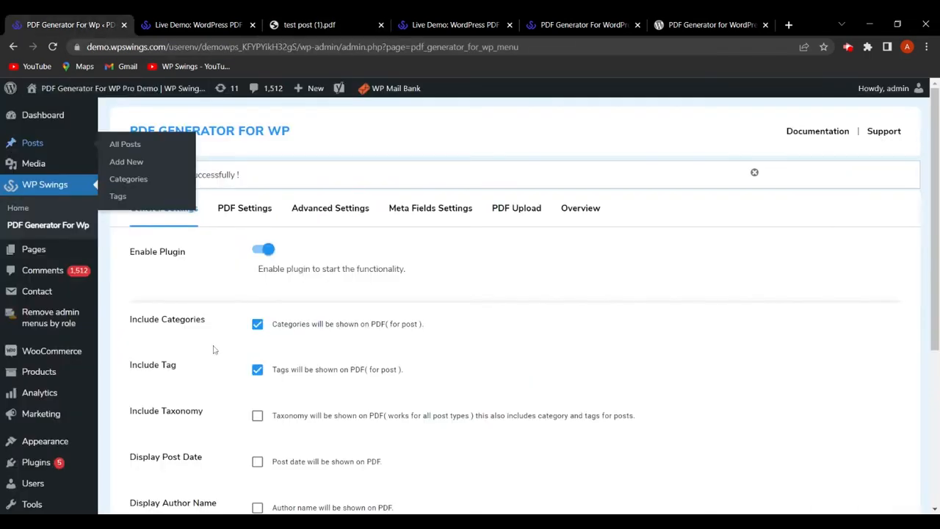
# - Open "test post" in the post editor and check its categories and tags against the downloaded PDF
pyautogui.click(129, 144)
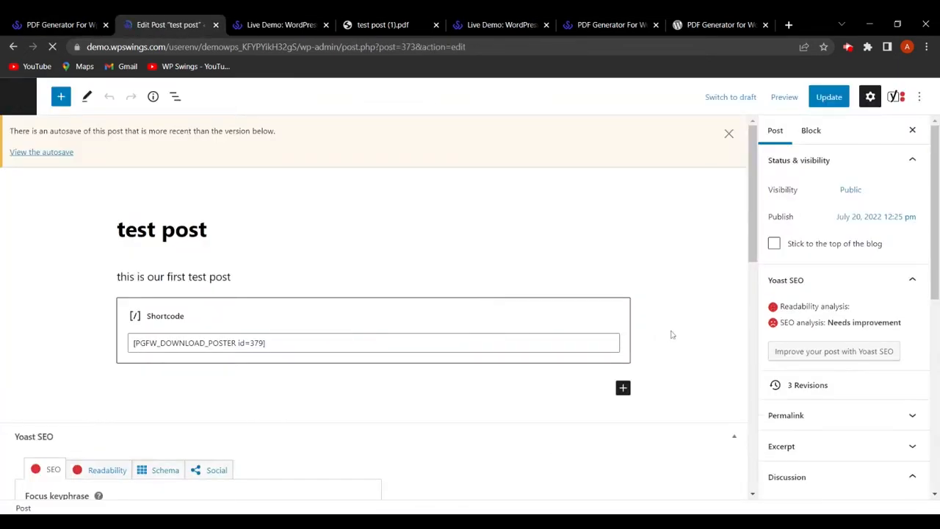
pyautogui.scroll(-5, 672, 332)
pyautogui.scroll(-2, 830, 389)
pyautogui.scroll(-2, 830, 390)
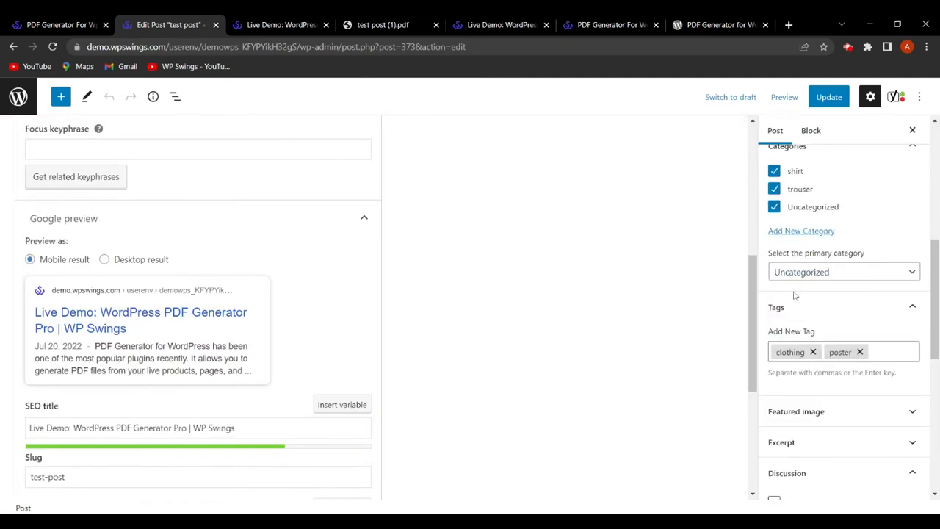
pyautogui.scroll(2, 814, 329)
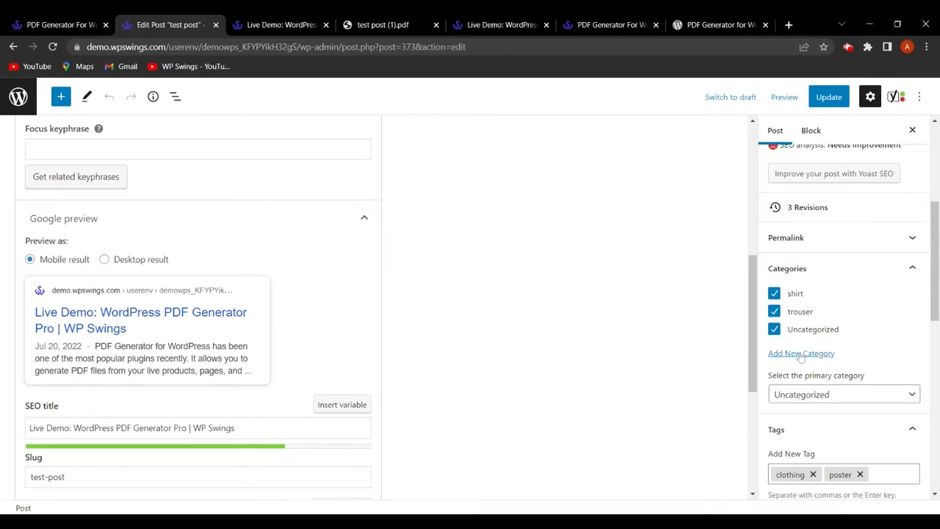
pyautogui.scroll(-3, 838, 357)
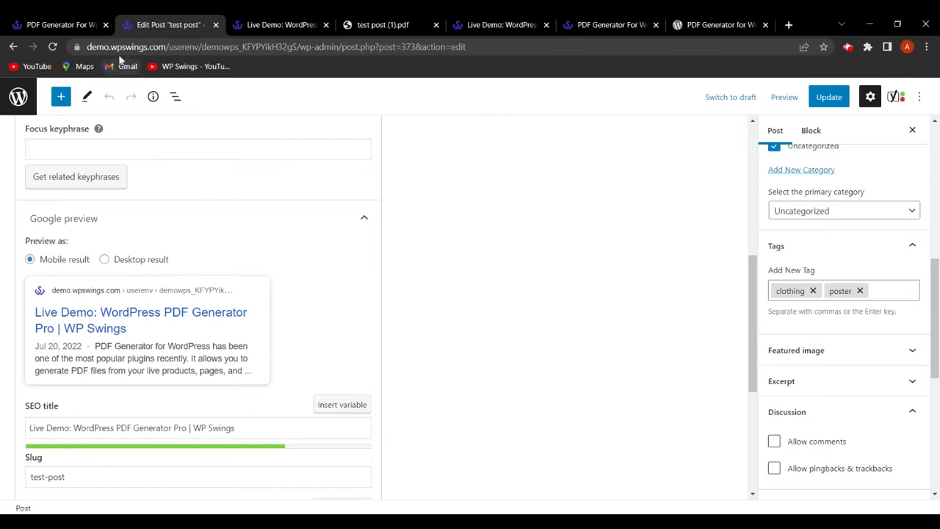
pyautogui.click(394, 20)
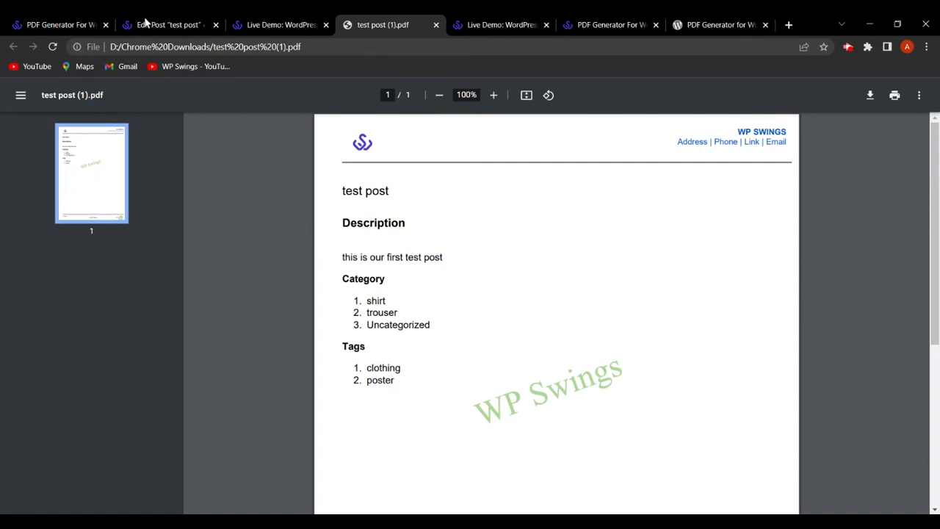
# - Enable Include Taxonomy in the plugin's general settings, and disable it again
pyautogui.click(92, 21)
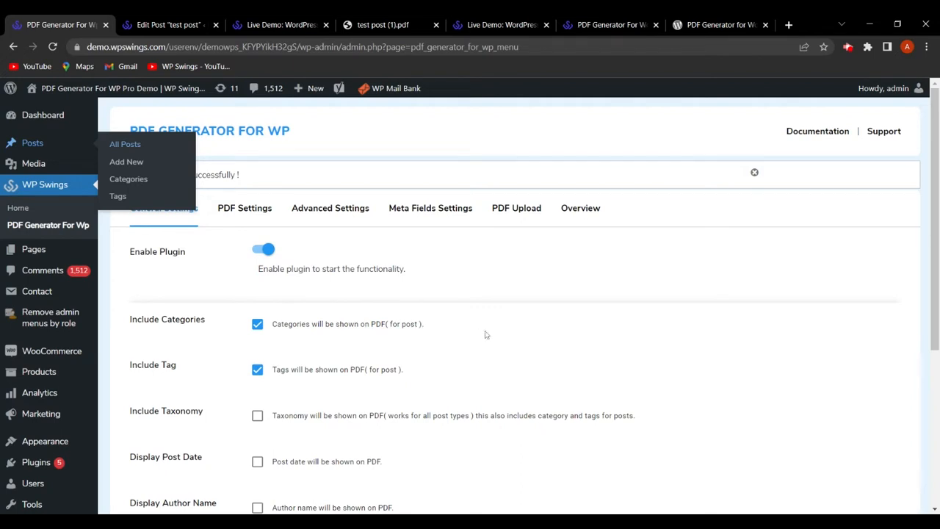
pyautogui.scroll(-3, 478, 339)
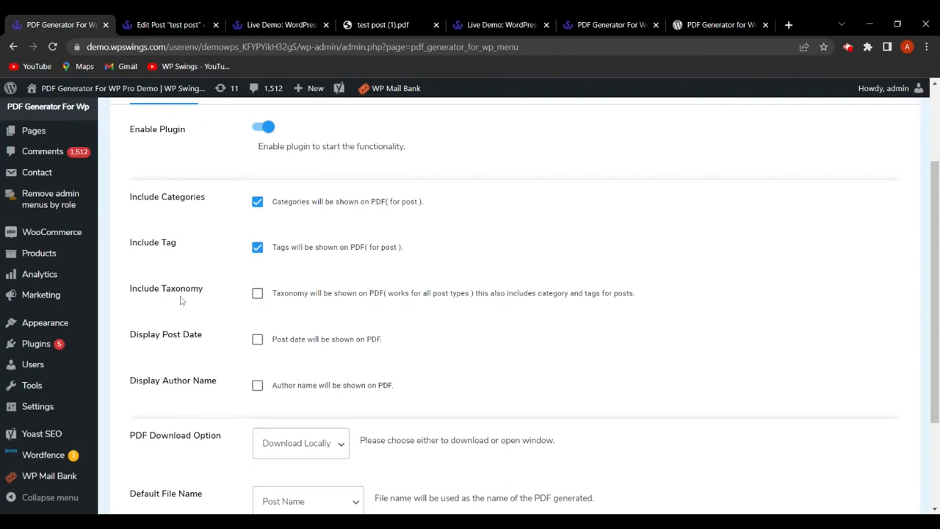
pyautogui.scroll(1, 429, 368)
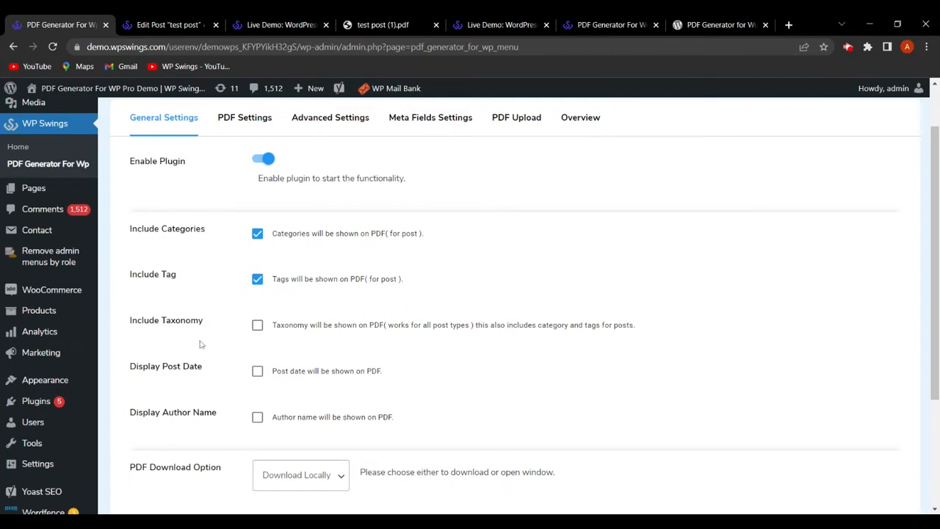
pyautogui.click(258, 328)
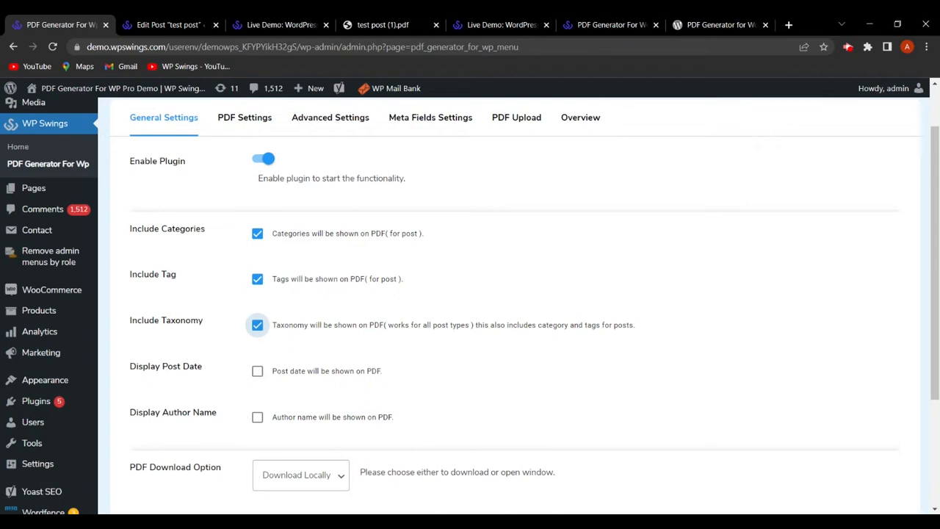
pyautogui.click(258, 327)
# - Enable Display Post Date and Display Author Name in the plugin's general settings
pyautogui.scroll(-1, 173, 376)
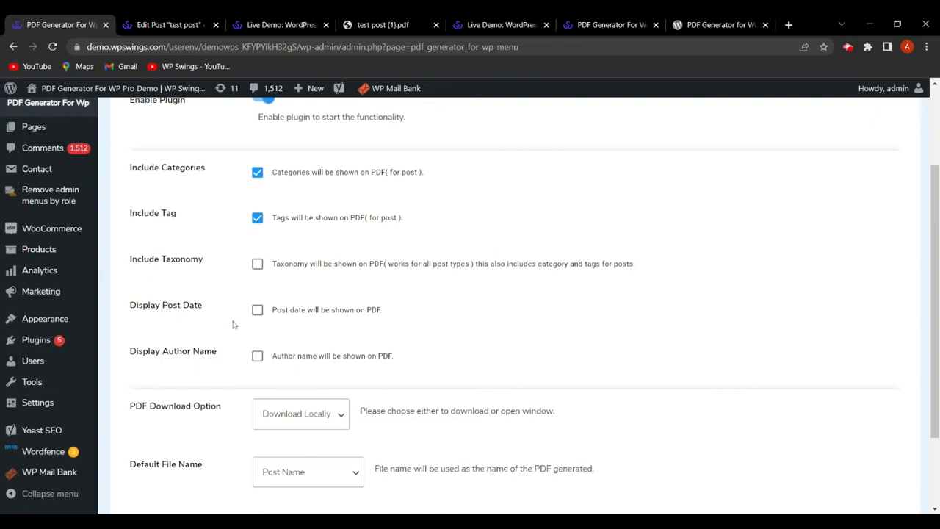
pyautogui.click(257, 310)
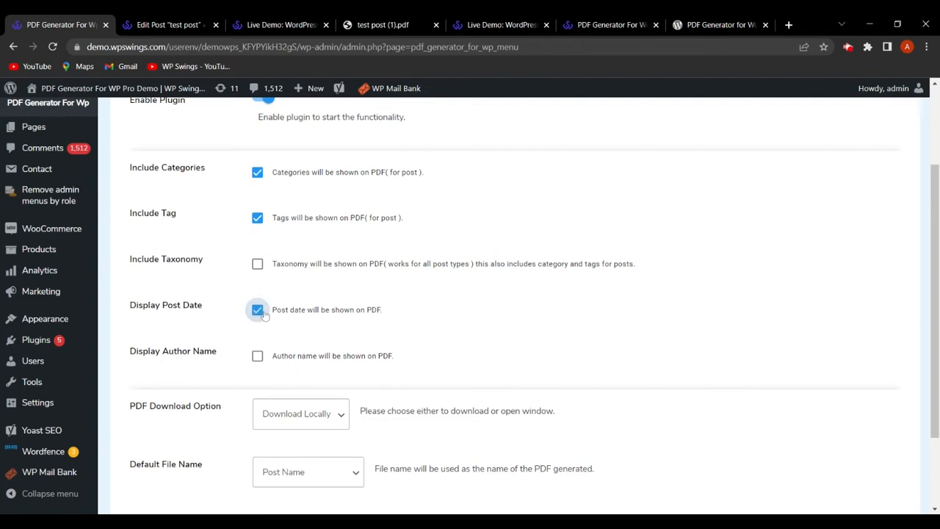
pyautogui.click(257, 356)
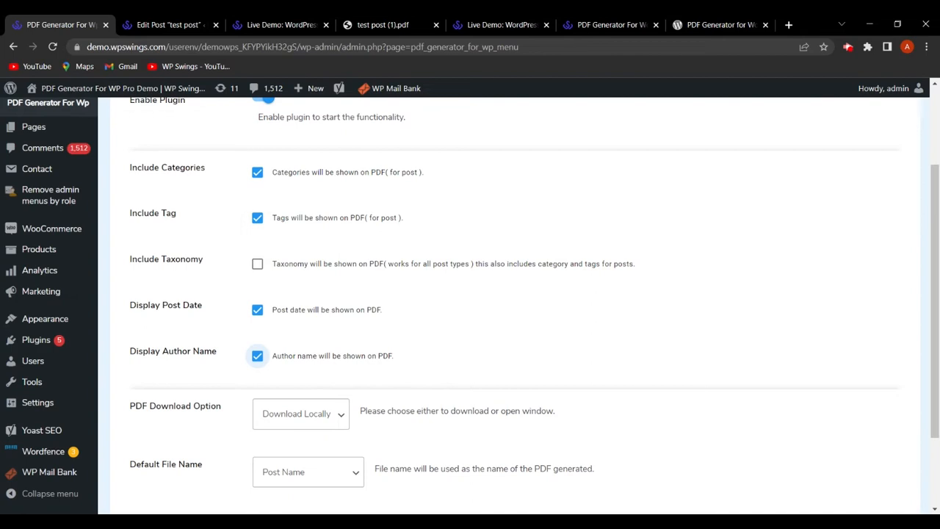
# - Check the PDF Download Option and Default File Name settings, and download the PDF from the published "test post" page
pyautogui.scroll(-1, 408, 352)
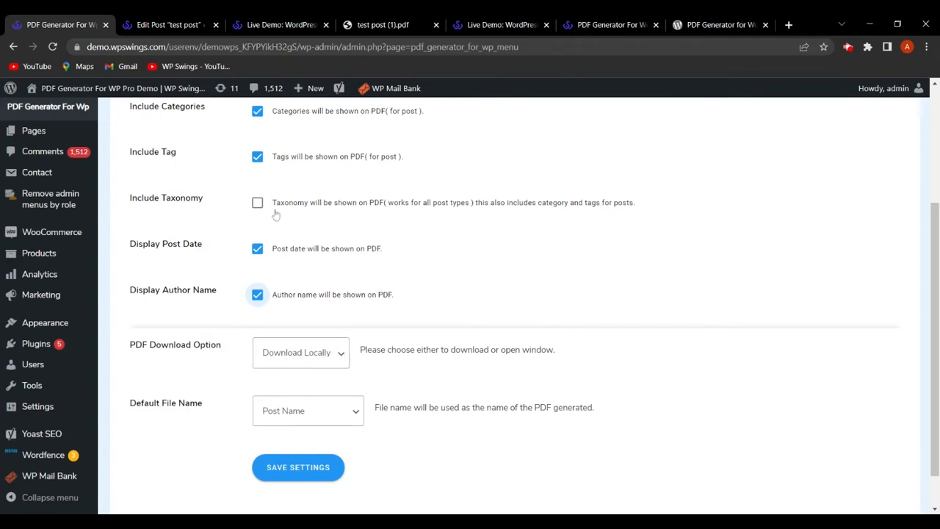
pyautogui.click(259, 20)
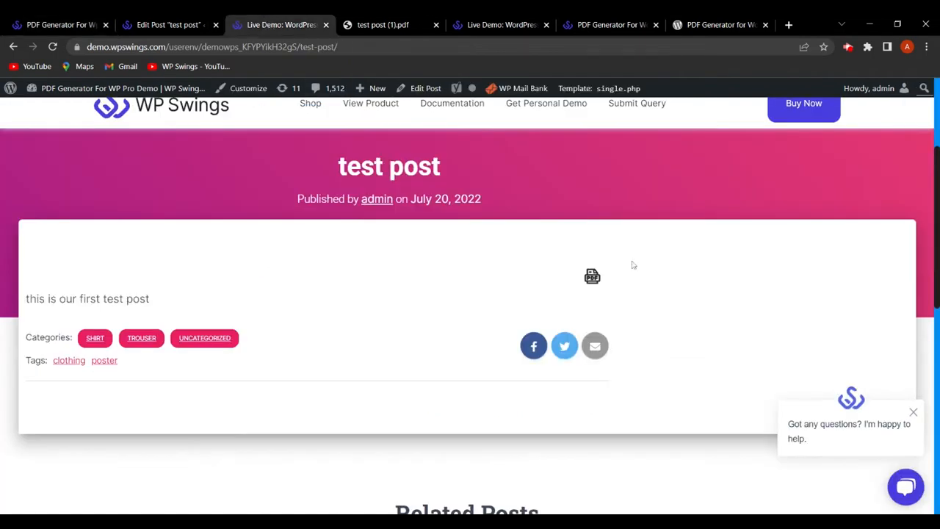
pyautogui.click(592, 277)
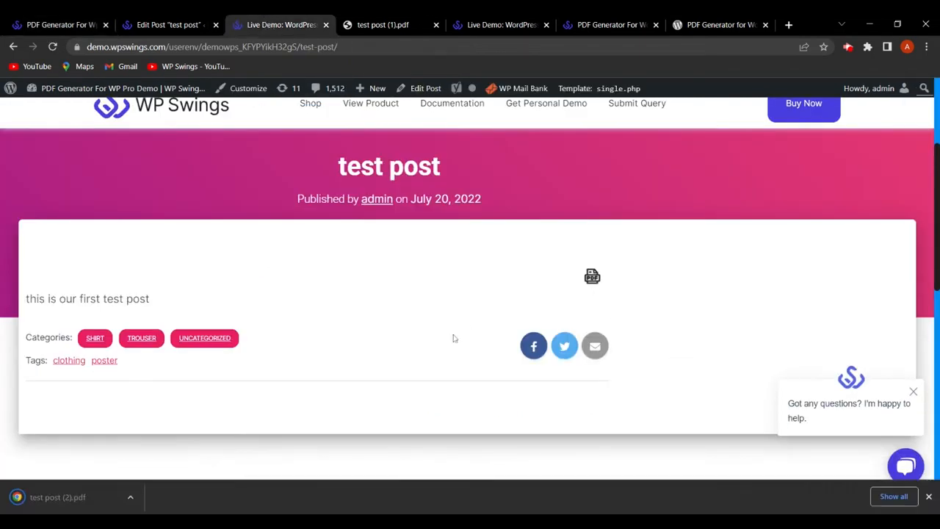
# - Set PDF Download Option to Open Window, save the settings, and generate the PDF from the published "test post" page
pyautogui.click(78, 22)
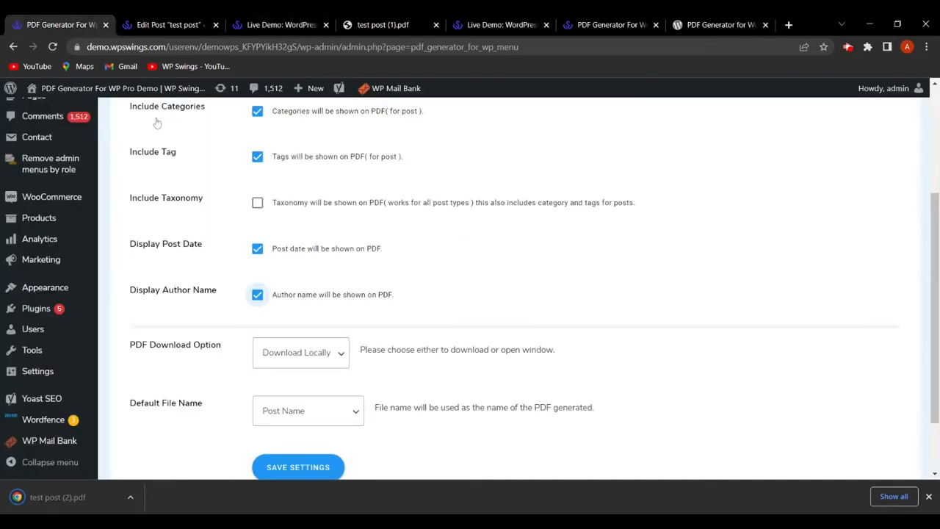
pyautogui.click(326, 375)
pyautogui.click(311, 468)
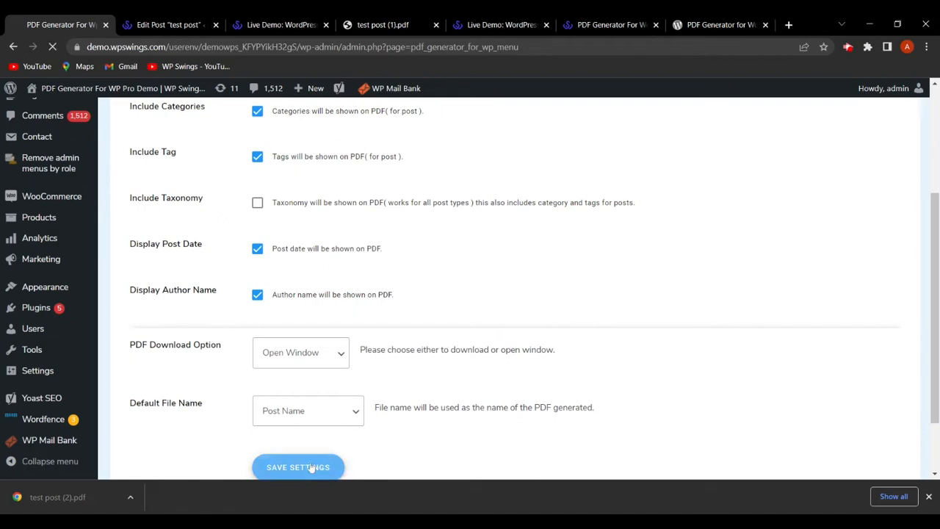
pyautogui.click(290, 30)
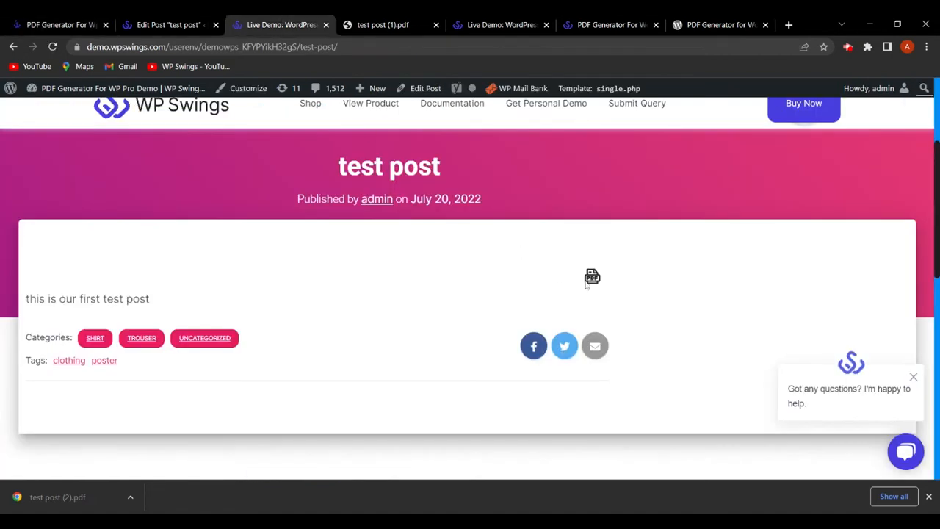
pyautogui.click(593, 280)
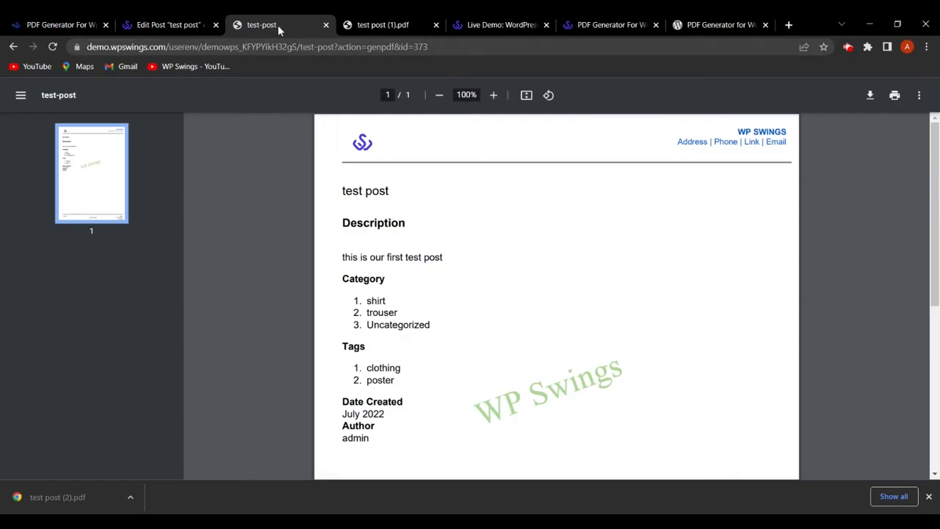
# - Set Default File Name to Custom with the file name "WP Swings PDF" in the general settings and save them
pyautogui.click(96, 19)
pyautogui.scroll(-3, 304, 239)
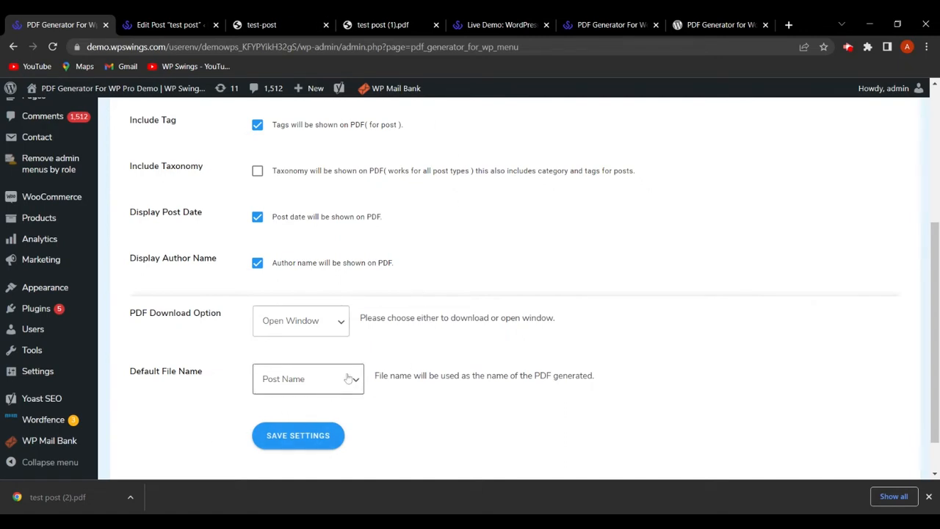
pyautogui.click(322, 421)
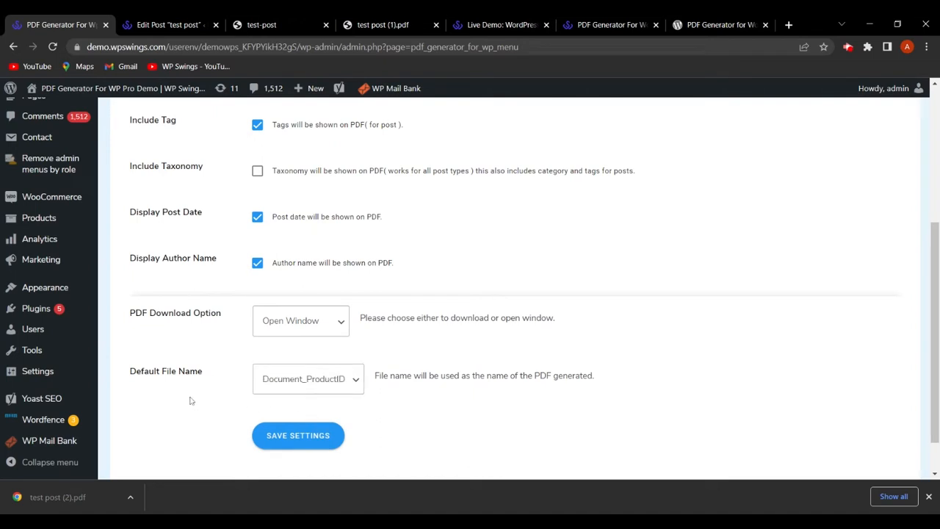
pyautogui.click(315, 411)
pyautogui.scroll(-3, 208, 271)
pyautogui.click(310, 308)
pyautogui.write('WP Swings Pdf')
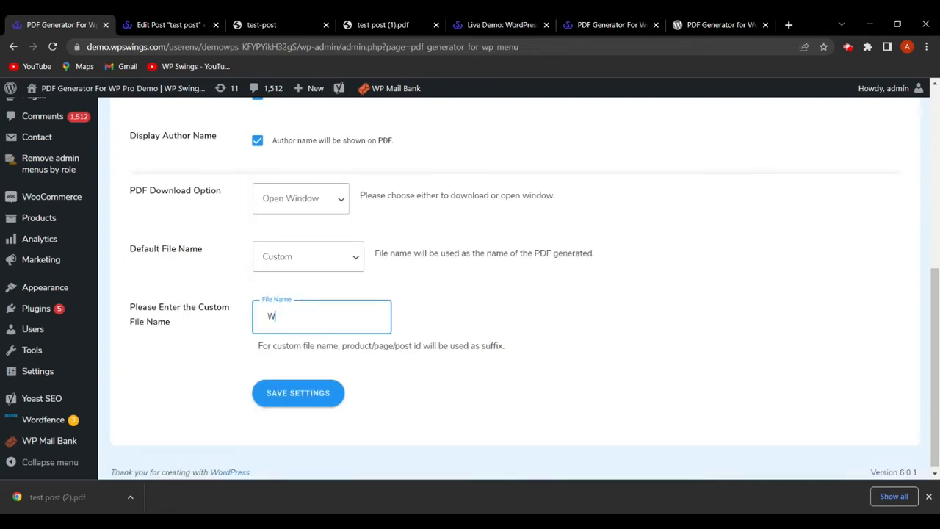
pyautogui.write('F')
pyautogui.click(304, 398)
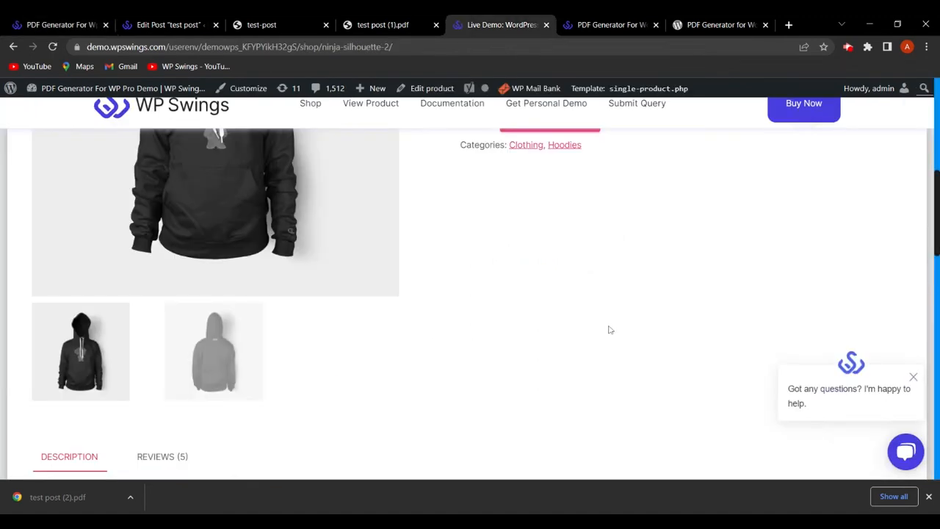
# - Dismiss the chat prompt on the Ninja Silhouette product page and generate the product's PDF
pyautogui.scroll(-3, 612, 327)
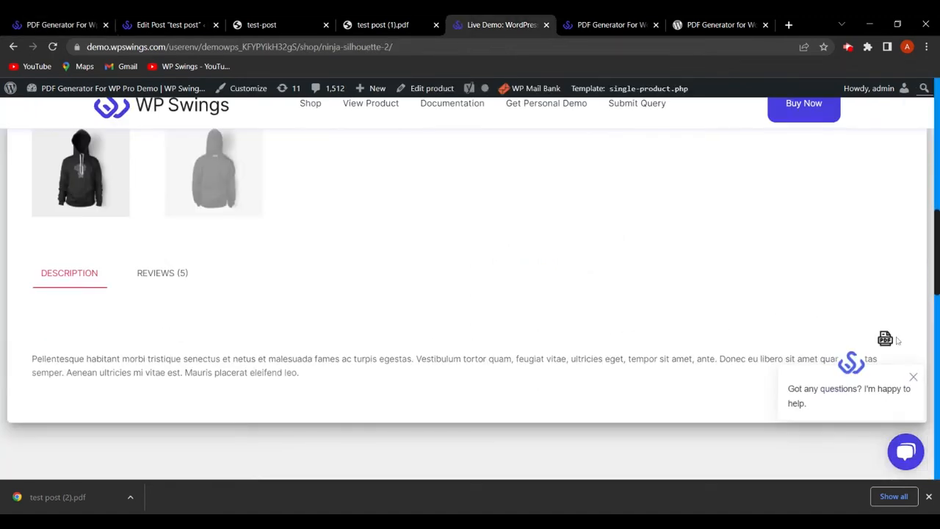
pyautogui.click(914, 376)
pyautogui.click(885, 338)
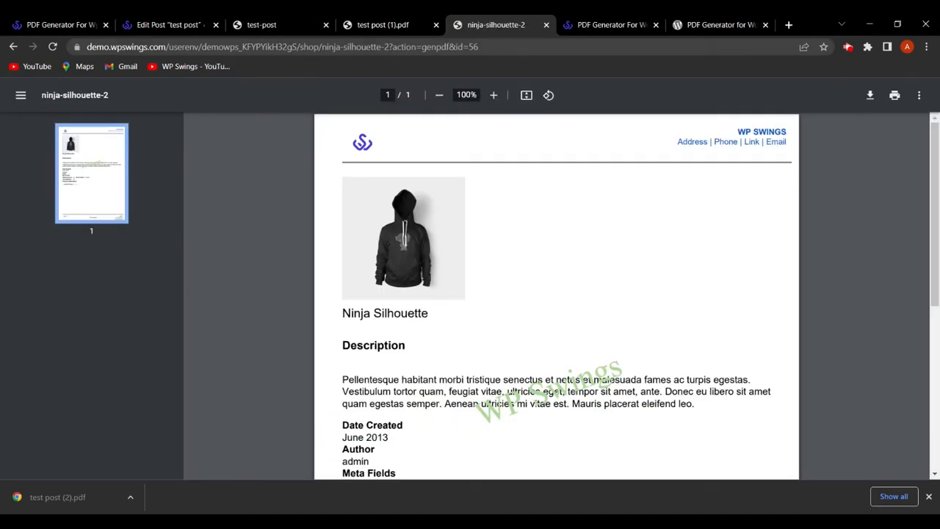
# - Set PDF Download Option to Download Locally in the plugin's general settings and save them
pyautogui.click(66, 22)
pyautogui.scroll(-5, 315, 376)
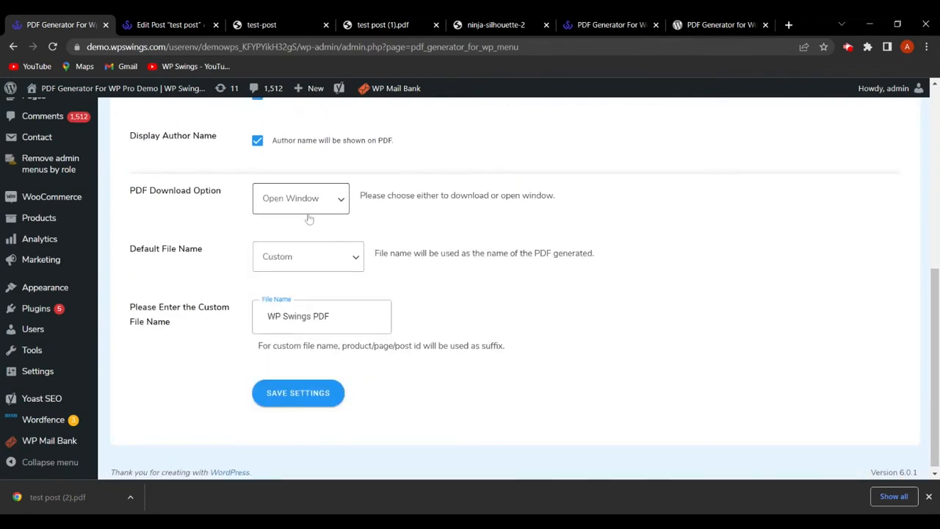
pyautogui.click(309, 219)
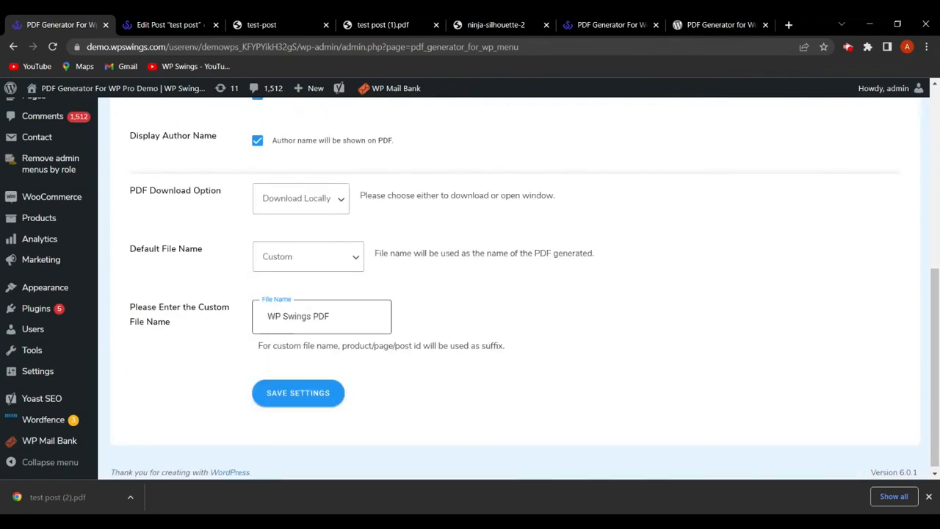
pyautogui.click(316, 403)
pyautogui.click(586, 22)
pyautogui.click(97, 26)
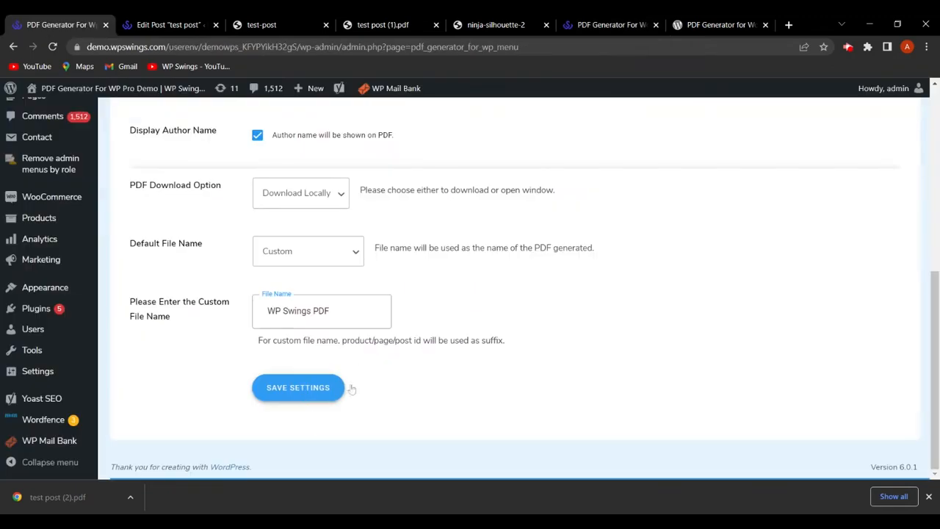
# - Visit the store, view the Happy Ninja T-shirt product, download its PDF and open the file
pyautogui.moveTo(87, 91)
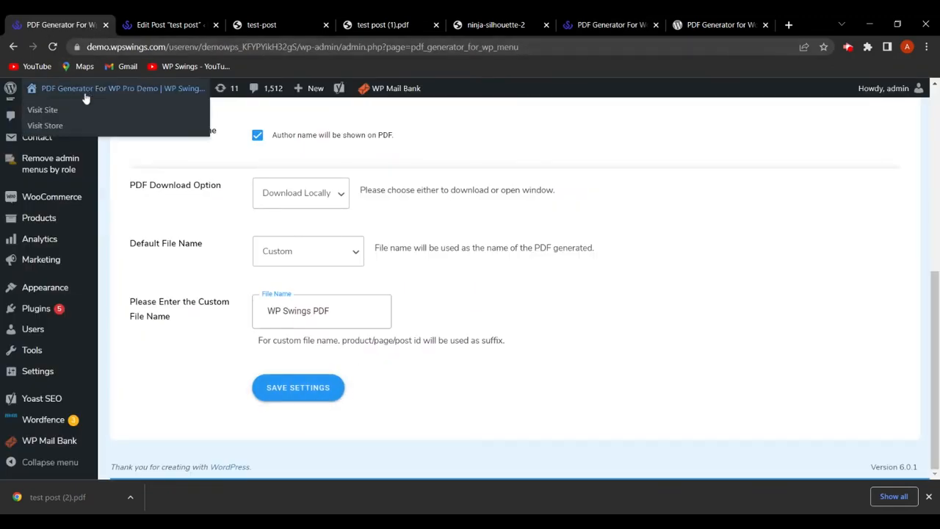
pyautogui.click(74, 129)
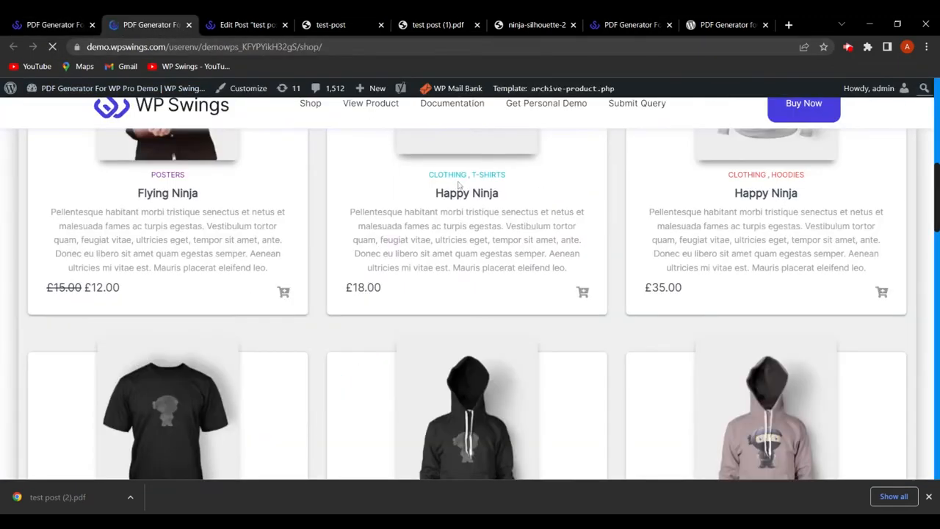
pyautogui.click(468, 193)
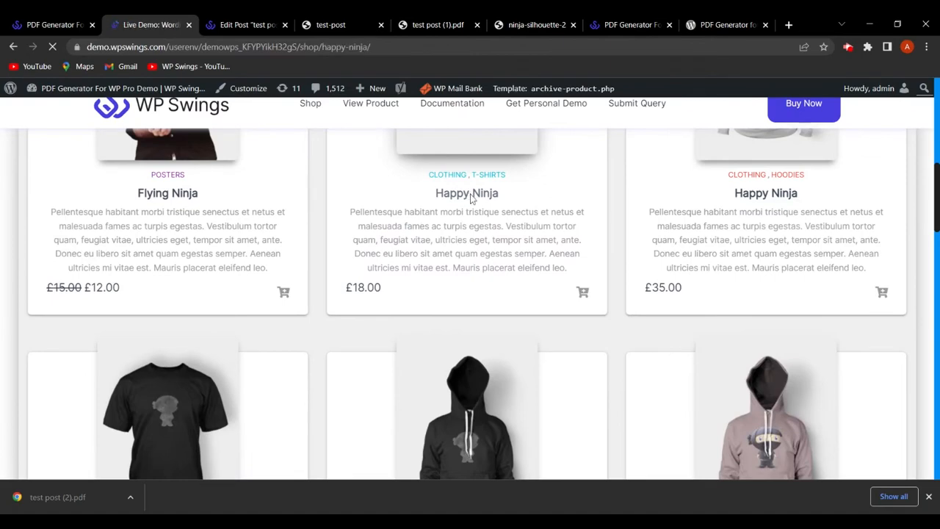
pyautogui.scroll(-3, 563, 290)
pyautogui.scroll(-5, 787, 358)
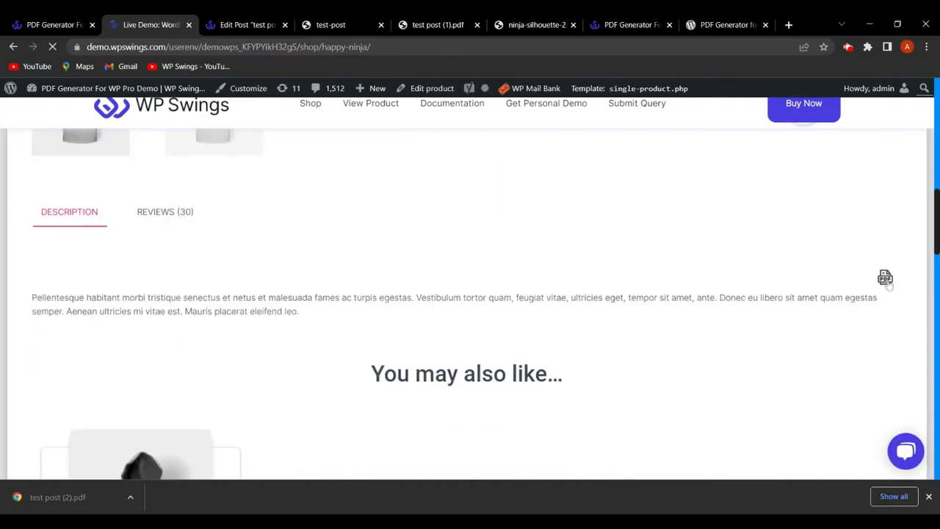
pyautogui.click(886, 279)
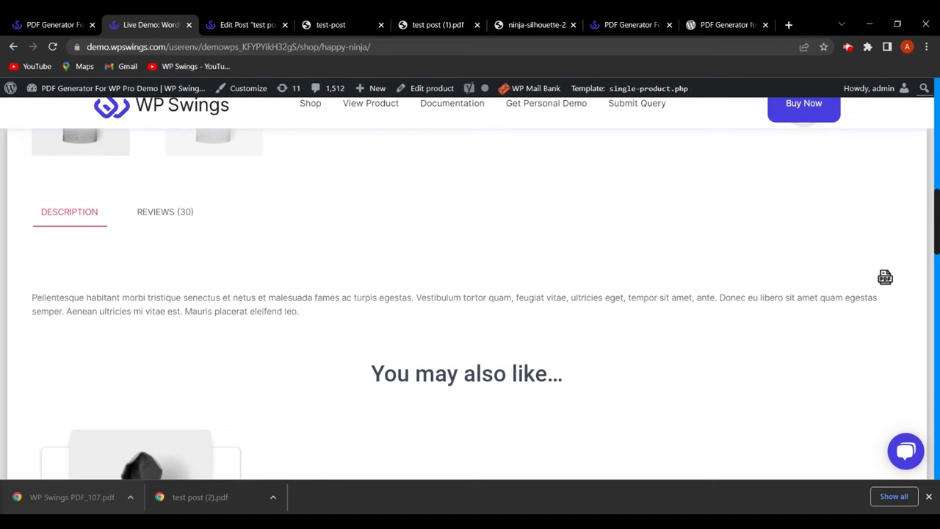
pyautogui.click(67, 497)
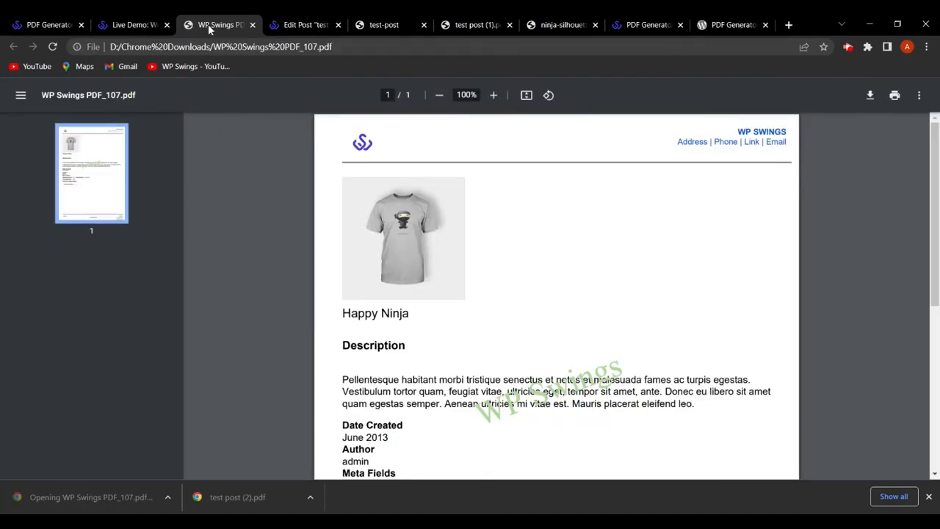
# - Set Default File Name to Post Name in the plugin's general settings and save them
pyautogui.click(52, 22)
pyautogui.scroll(1, 507, 323)
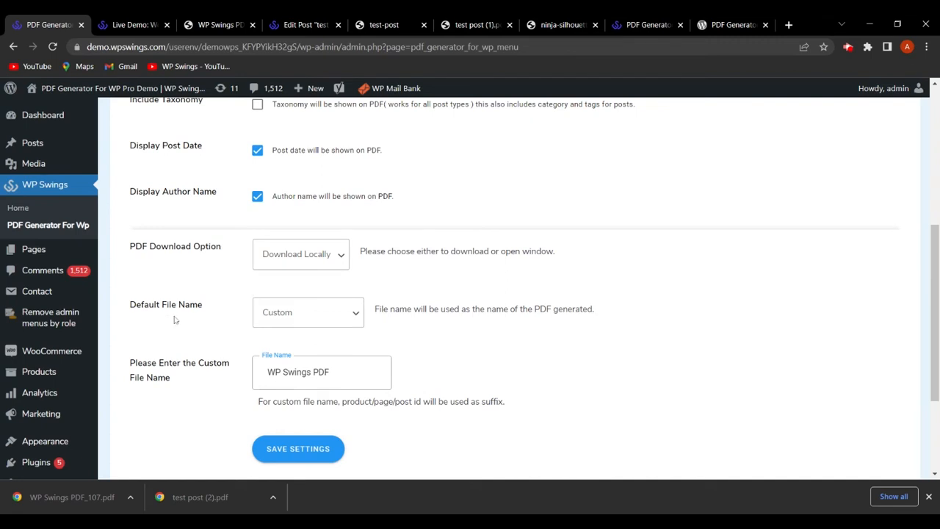
pyautogui.click(321, 333)
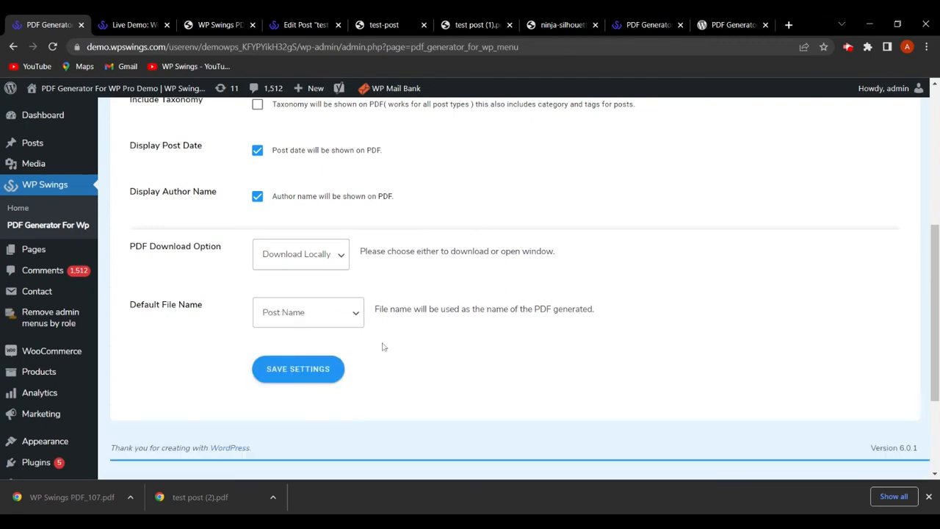
pyautogui.scroll(2, 488, 346)
pyautogui.scroll(-2, 489, 346)
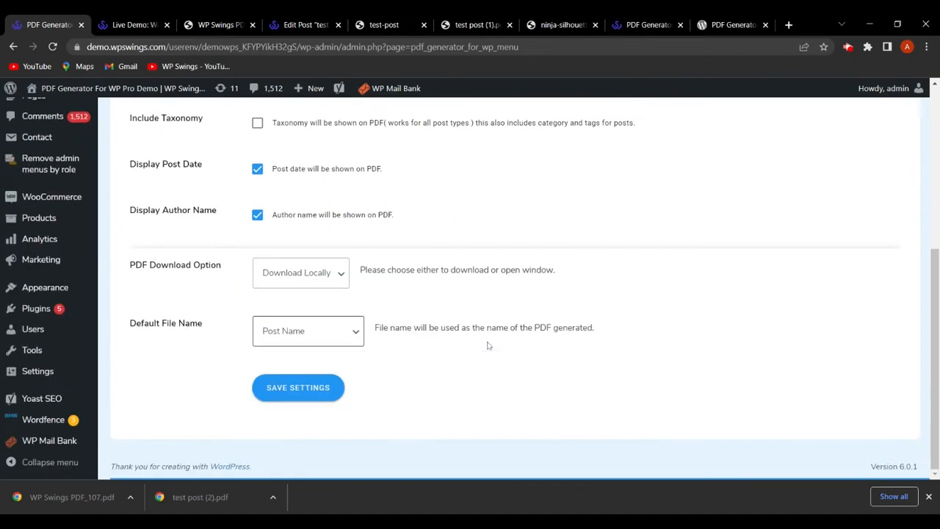
pyautogui.click(319, 389)
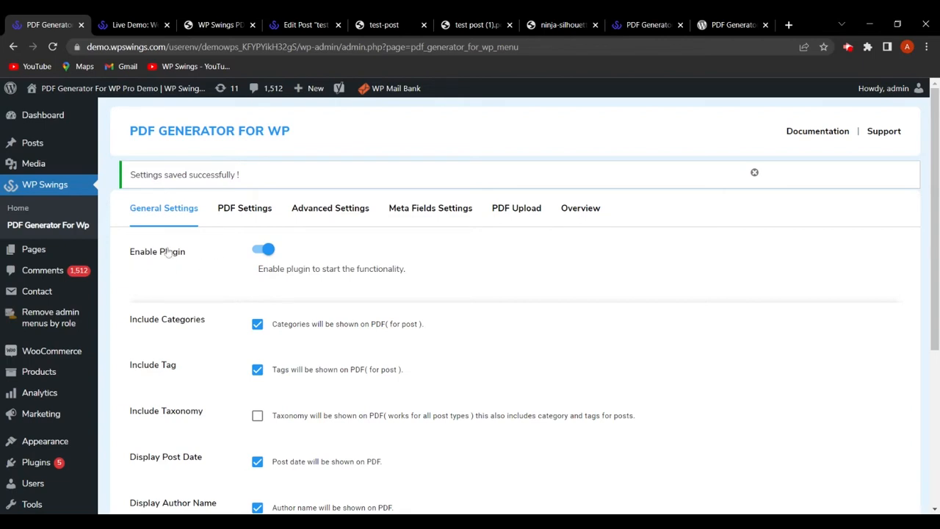
# - Set Direct Download or Email User to Email in the PDF settings' icon display options and save them
pyautogui.click(237, 218)
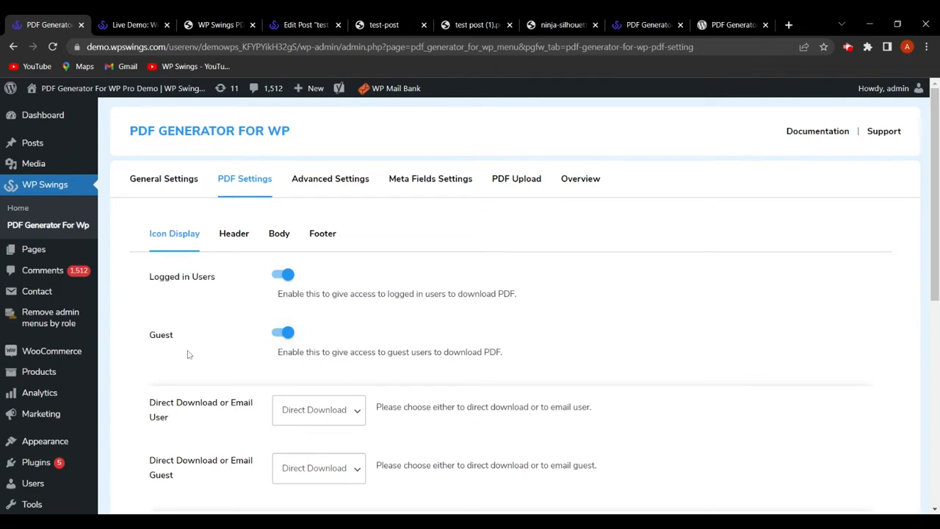
pyautogui.scroll(-1, 206, 345)
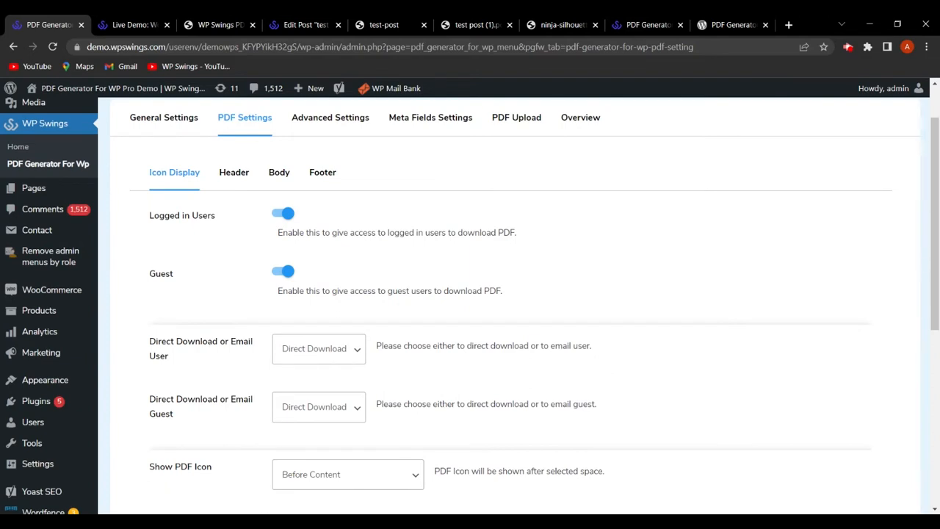
pyautogui.scroll(-1, 204, 343)
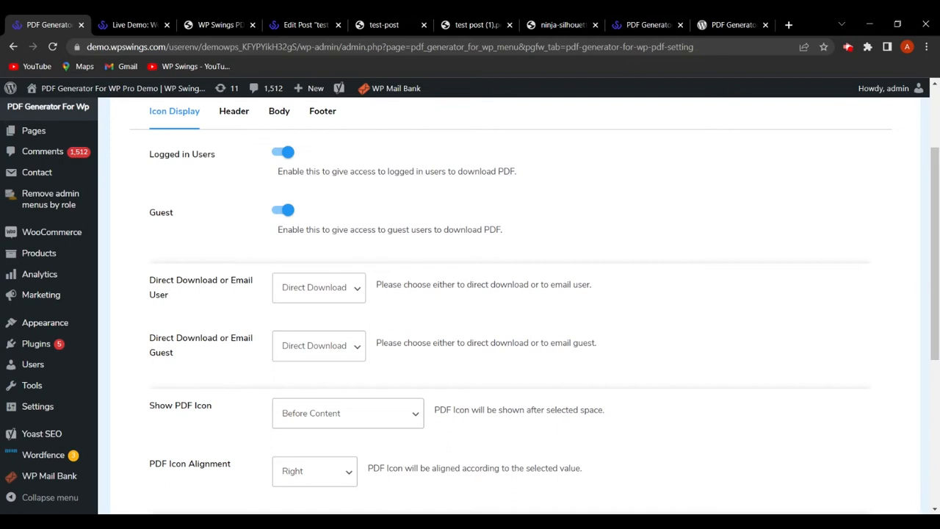
pyautogui.click(338, 312)
pyautogui.click(353, 291)
pyautogui.click(334, 309)
pyautogui.scroll(-3, 335, 308)
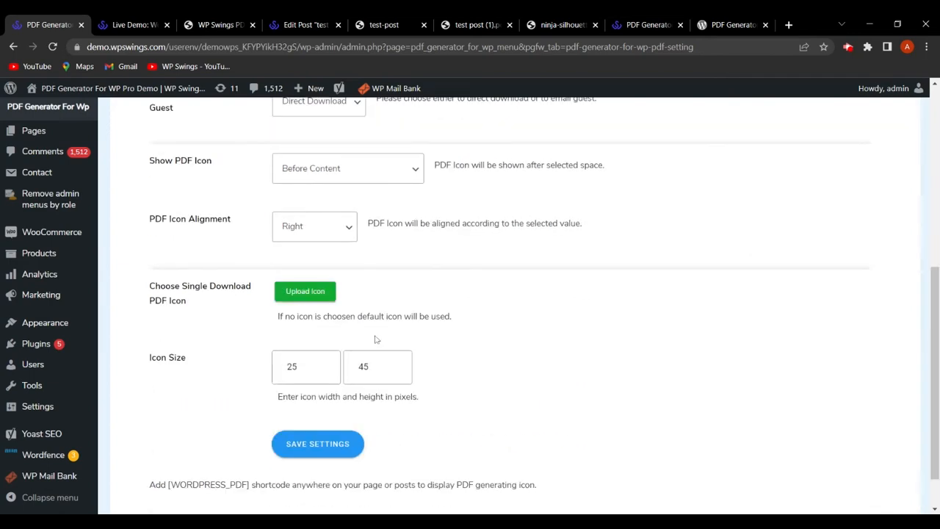
pyautogui.click(317, 444)
# - Reload the Happy Ninja product page, request its PDF to check the email form, and close the form
pyautogui.click(141, 24)
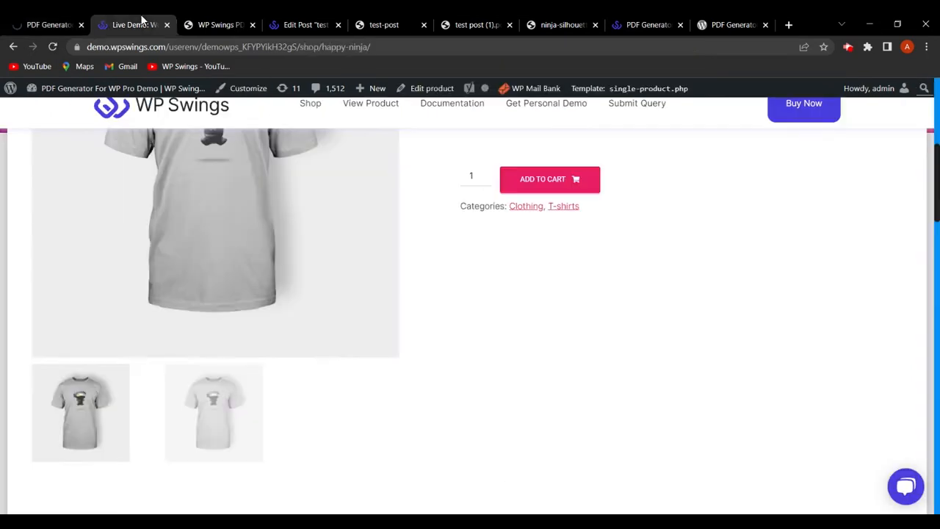
pyautogui.click(51, 47)
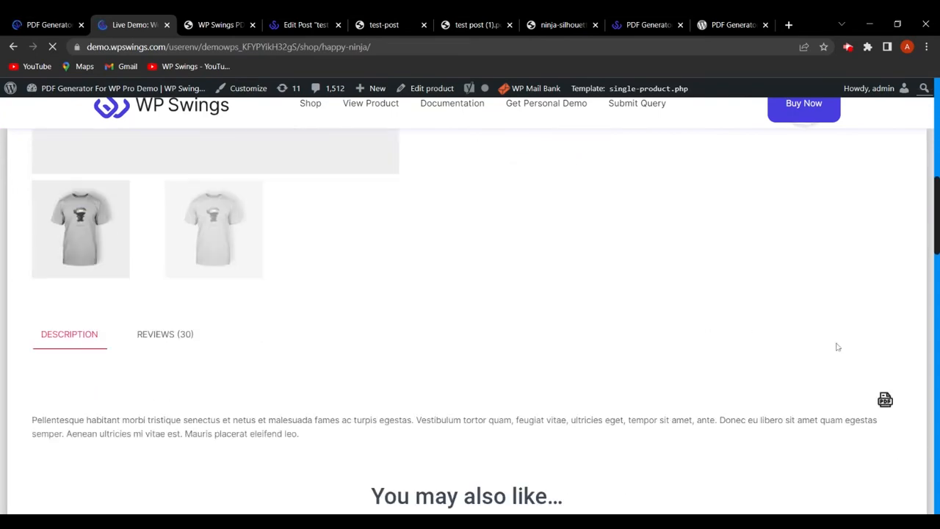
pyautogui.click(885, 401)
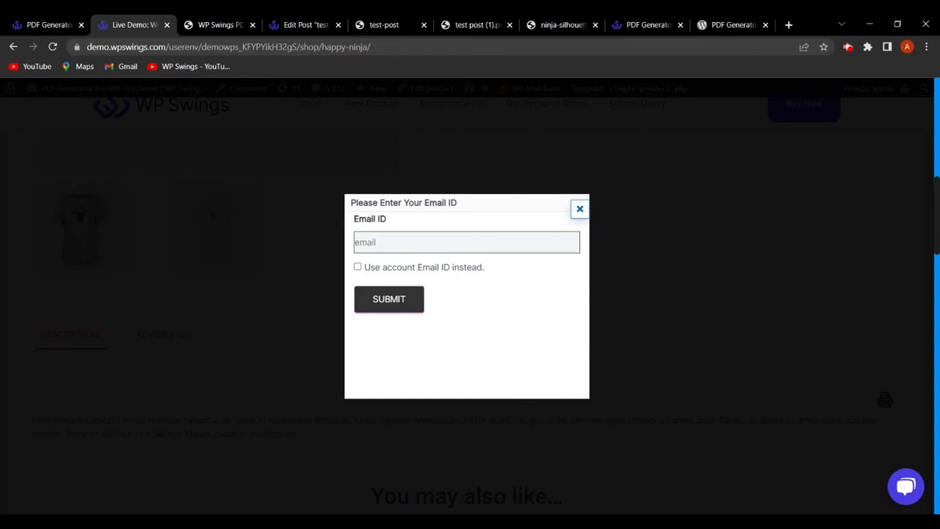
pyautogui.click(580, 209)
# - Set Direct Download or Email User back to Direct Download in the plugin's icon display settings and save them
pyautogui.click(38, 19)
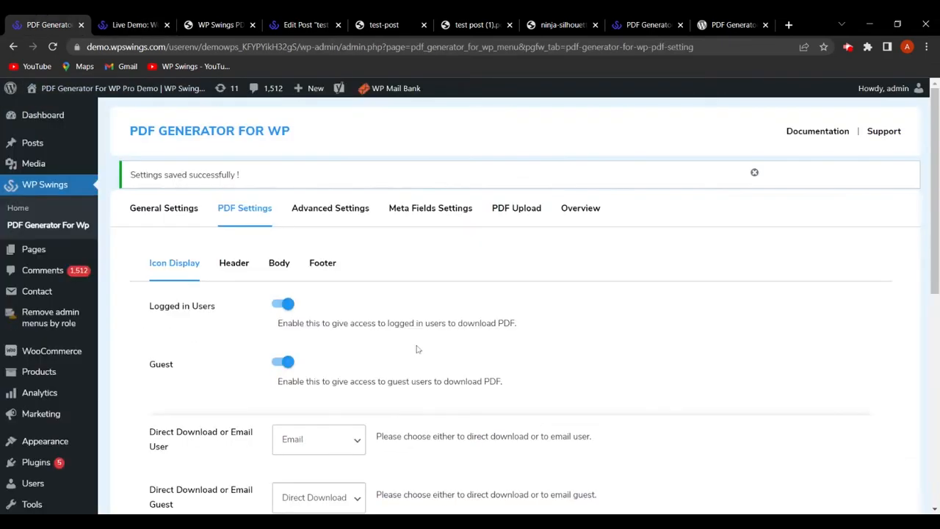
pyautogui.scroll(-3, 367, 307)
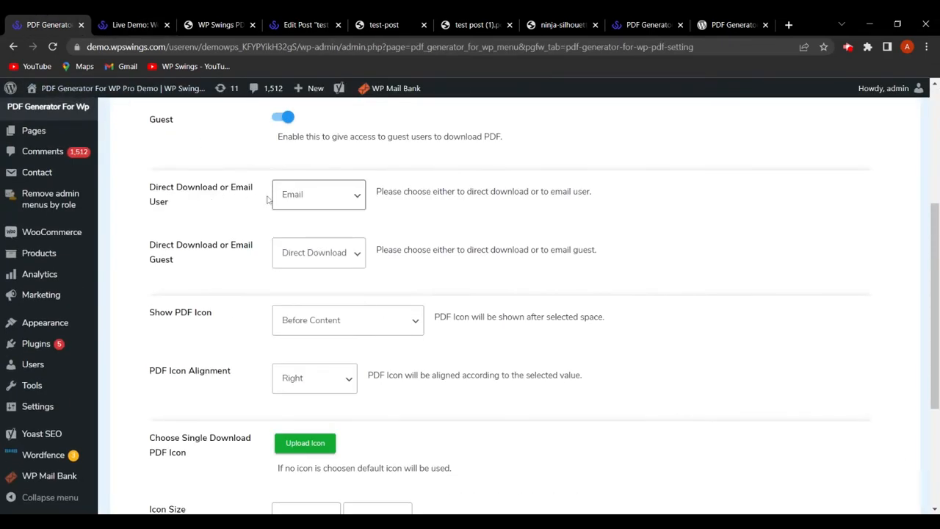
pyautogui.click(328, 215)
pyautogui.scroll(-4, 327, 294)
pyautogui.click(326, 396)
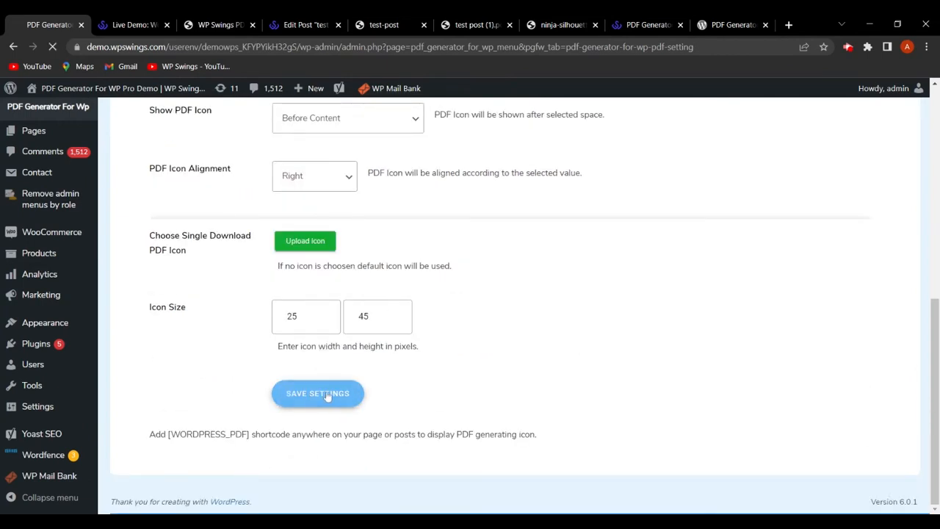
# - Reload the Happy Ninja product page and download its PDF directly
pyautogui.click(118, 24)
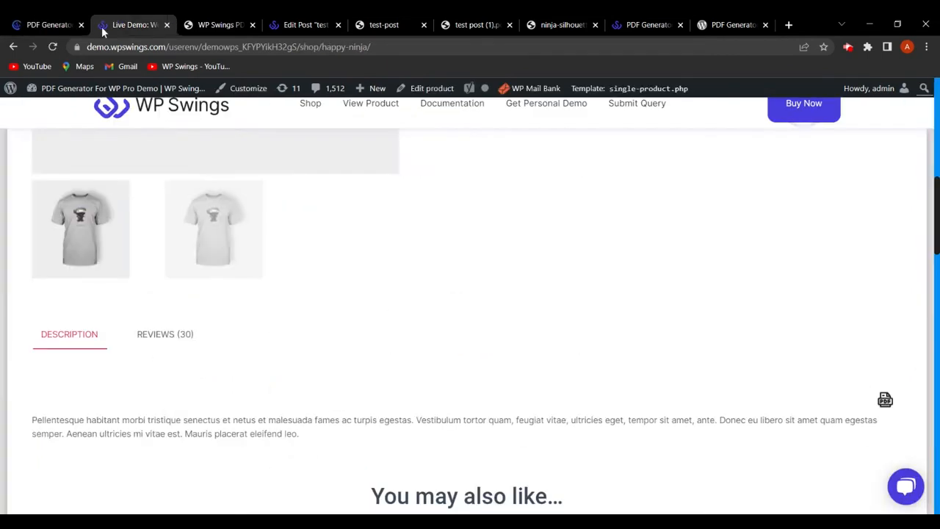
pyautogui.click(52, 47)
pyautogui.click(885, 401)
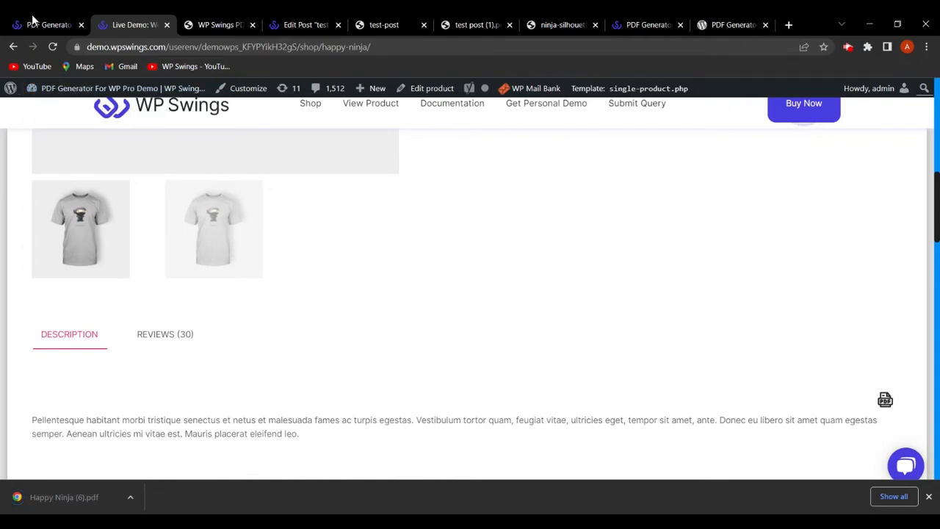
# - Close the browser tabs holding the post editor, the test post and the previously opened PDFs
pyautogui.click(252, 25)
pyautogui.click(252, 25)
pyautogui.click(252, 25)
pyautogui.click(252, 25)
pyautogui.click(252, 25)
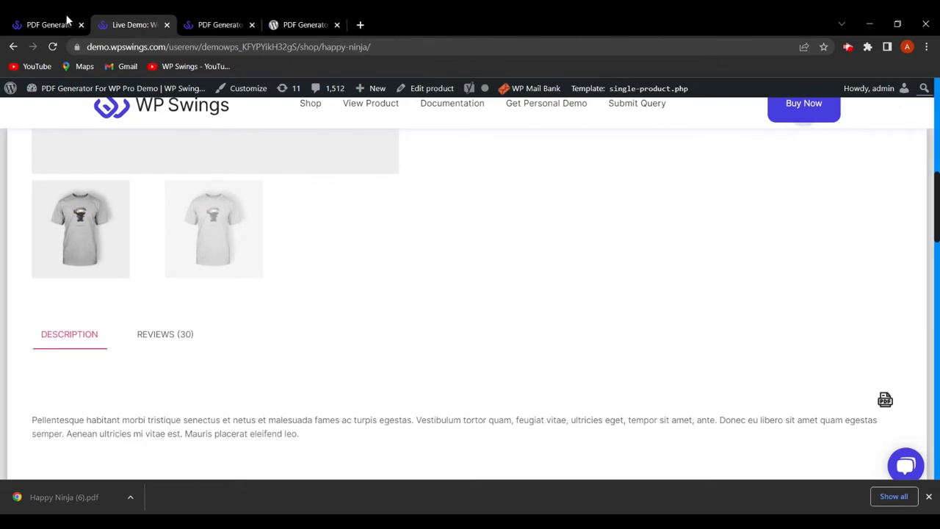
# - Set Show PDF Icon to After Content and PDF Icon Alignment to Center, save, and check the icon on the Happy Ninja page
pyautogui.click(66, 18)
pyautogui.scroll(-3, 162, 274)
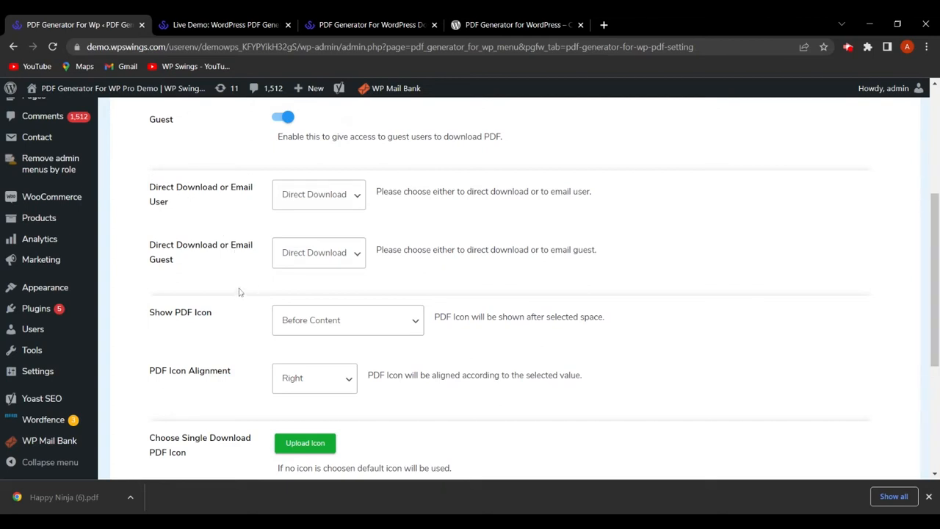
pyautogui.scroll(-1, 240, 291)
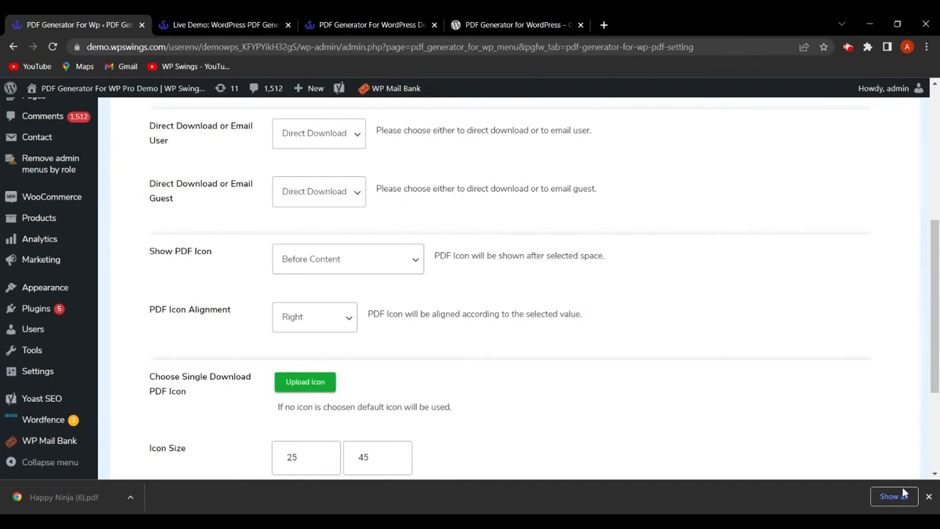
pyautogui.click(929, 497)
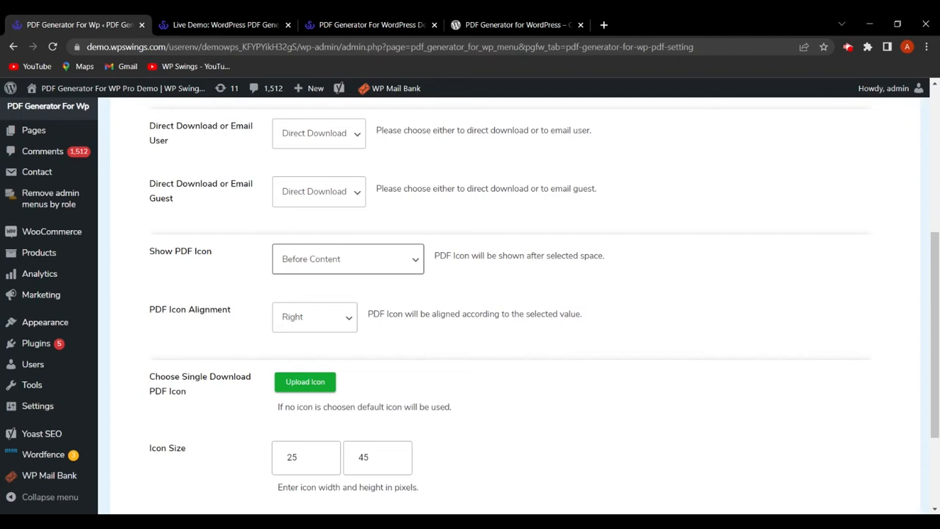
pyautogui.click(381, 279)
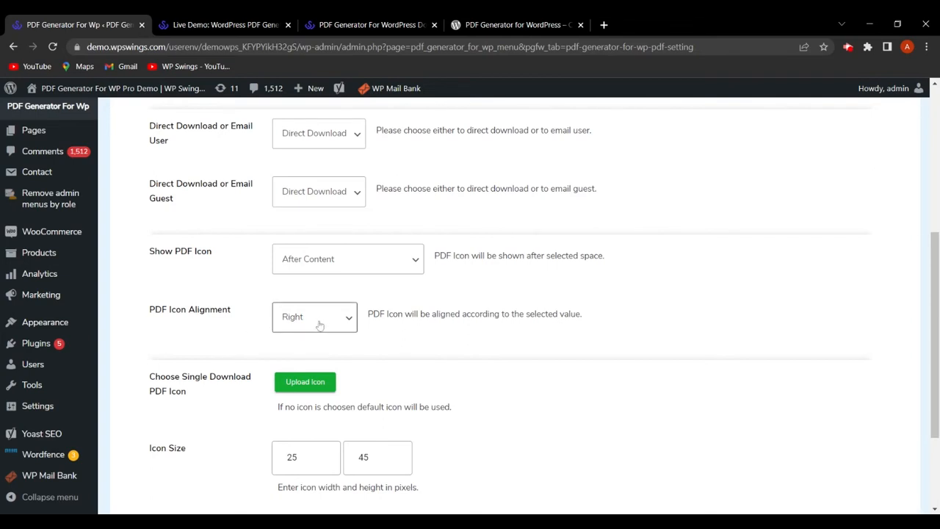
pyautogui.press('Up')
pyautogui.scroll(-2, 416, 369)
pyautogui.click(327, 393)
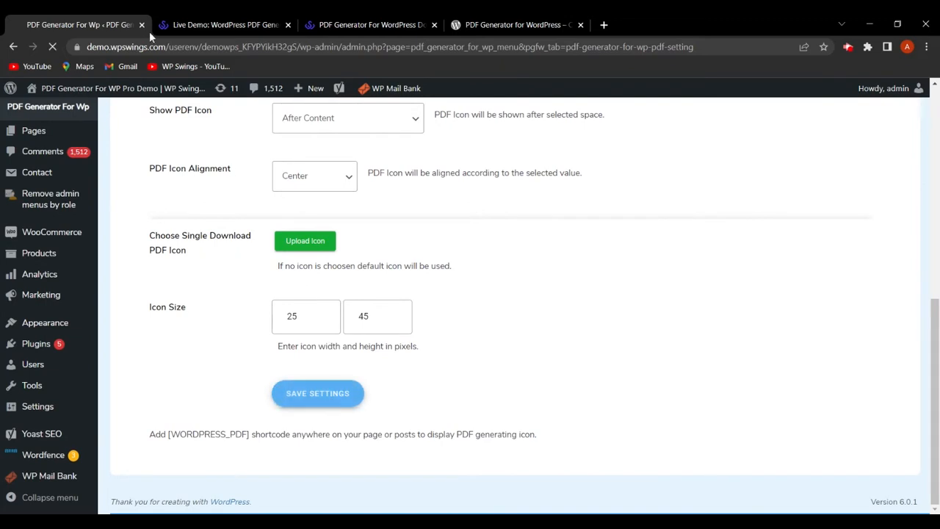
pyautogui.click(213, 25)
pyautogui.click(53, 47)
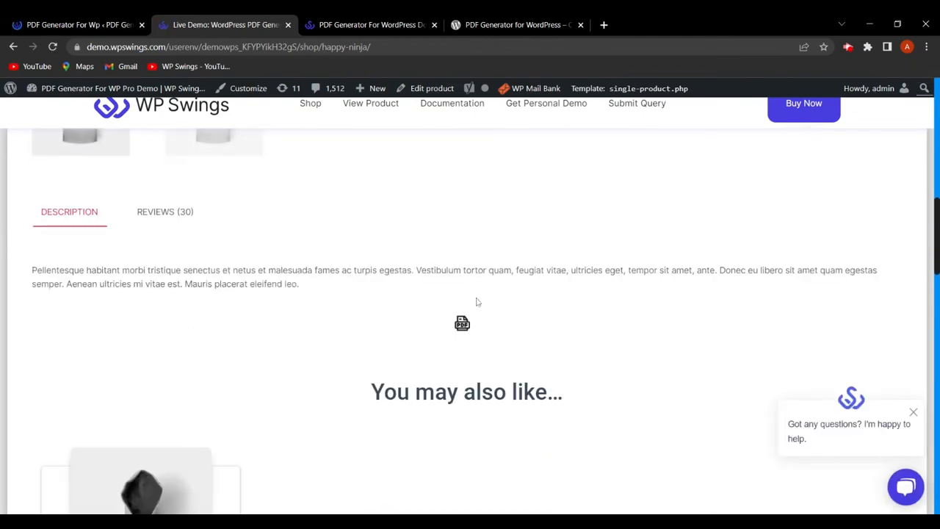
# - Set PDF Icon Alignment to Right in the plugin's icon display settings and save them
pyautogui.click(37, 23)
pyautogui.scroll(-3, 463, 336)
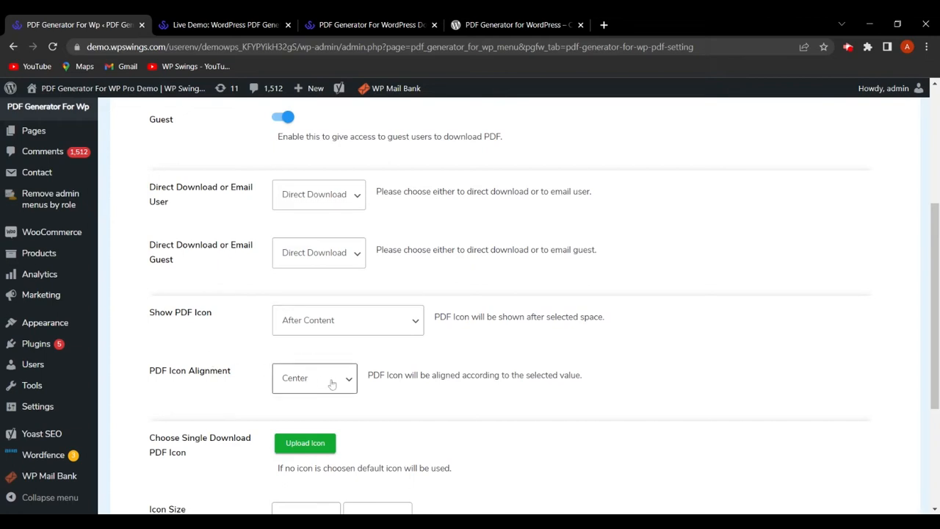
pyautogui.click(318, 437)
pyautogui.scroll(-3, 544, 355)
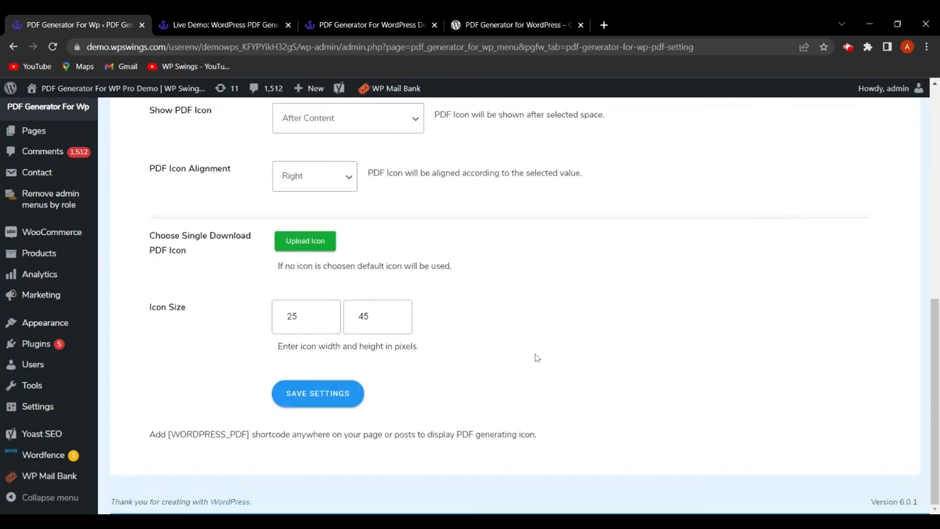
pyautogui.click(333, 396)
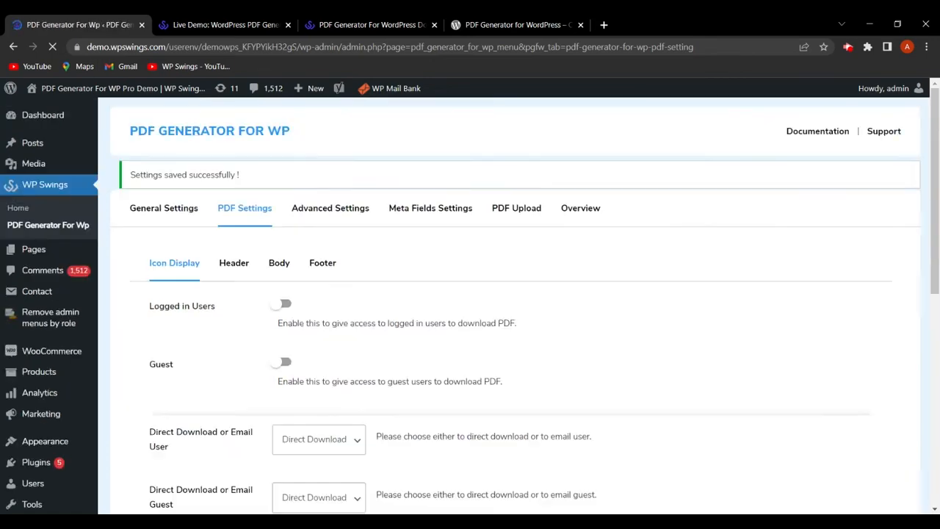
# - Try a purple WP Swings logo from the media library as the single download PDF icon and remove it again
pyautogui.scroll(-3, 351, 379)
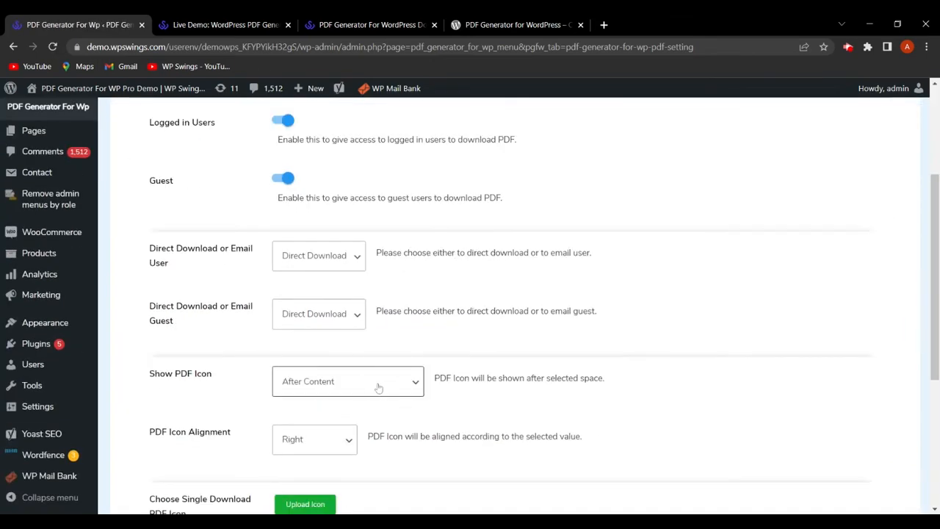
pyautogui.scroll(-3, 376, 388)
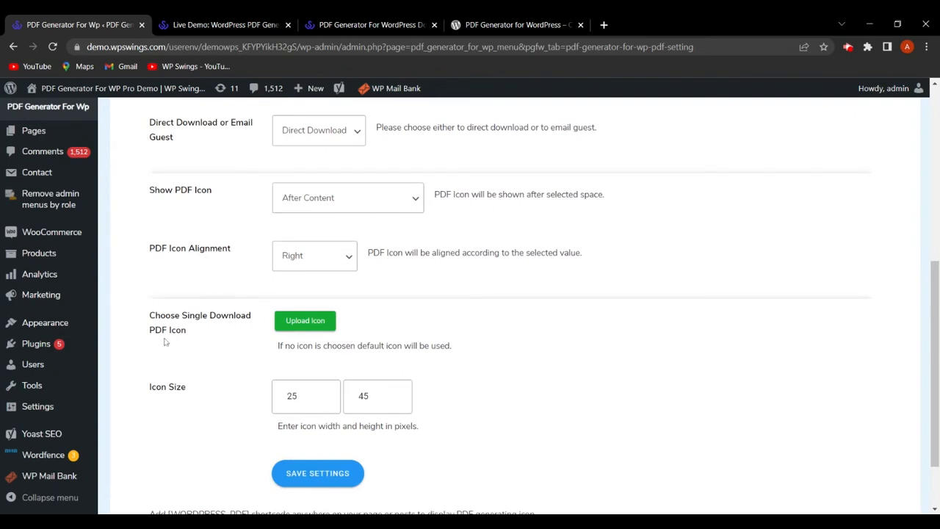
pyautogui.scroll(-2, 173, 342)
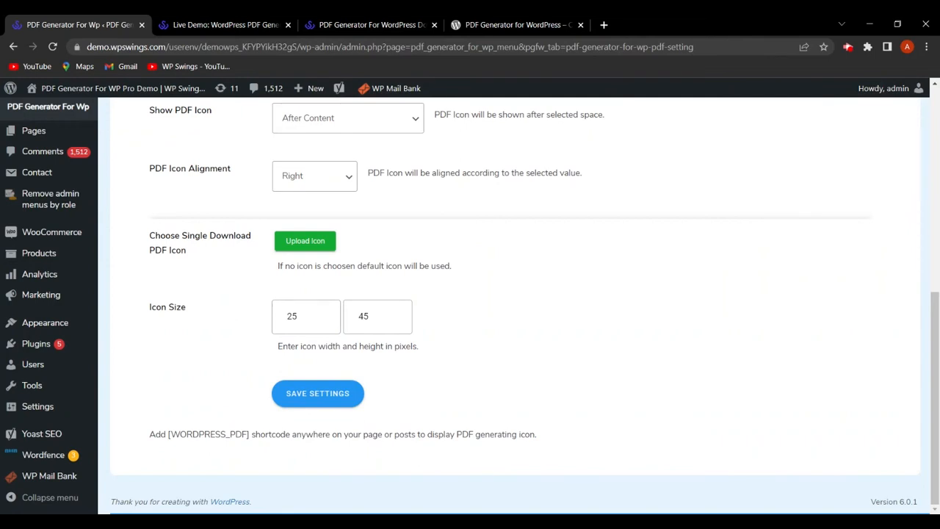
pyautogui.click(303, 243)
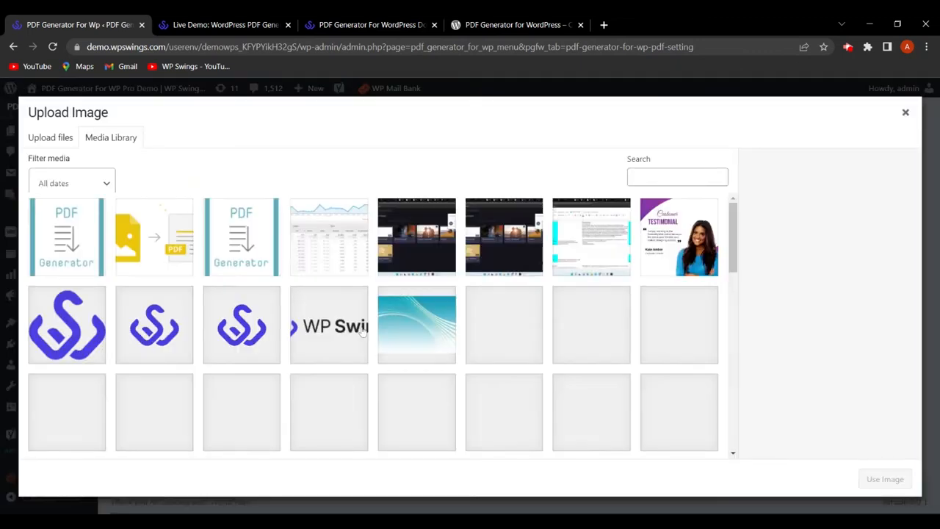
pyautogui.click(252, 339)
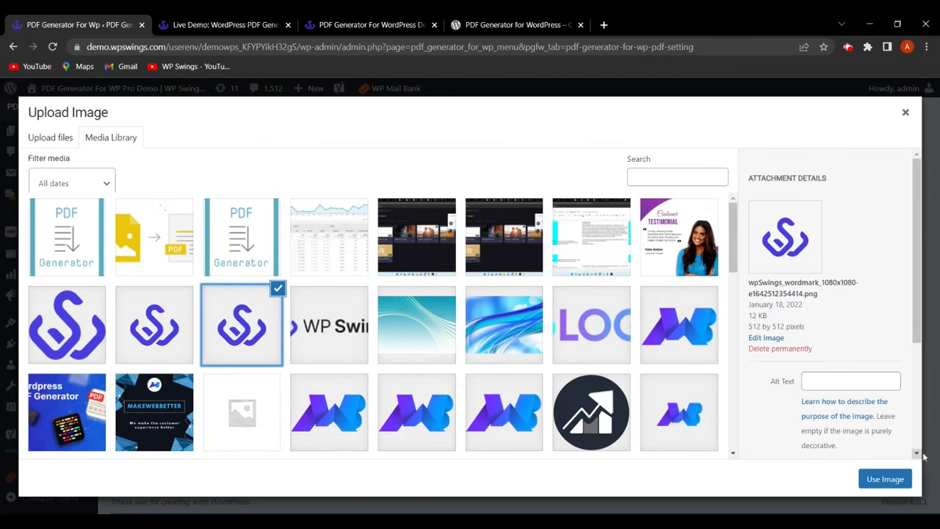
pyautogui.click(885, 479)
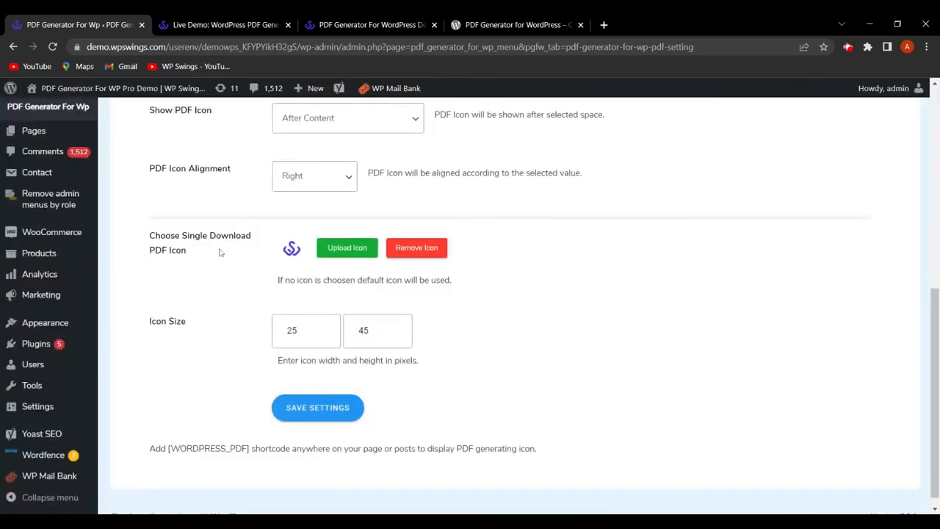
pyautogui.click(417, 247)
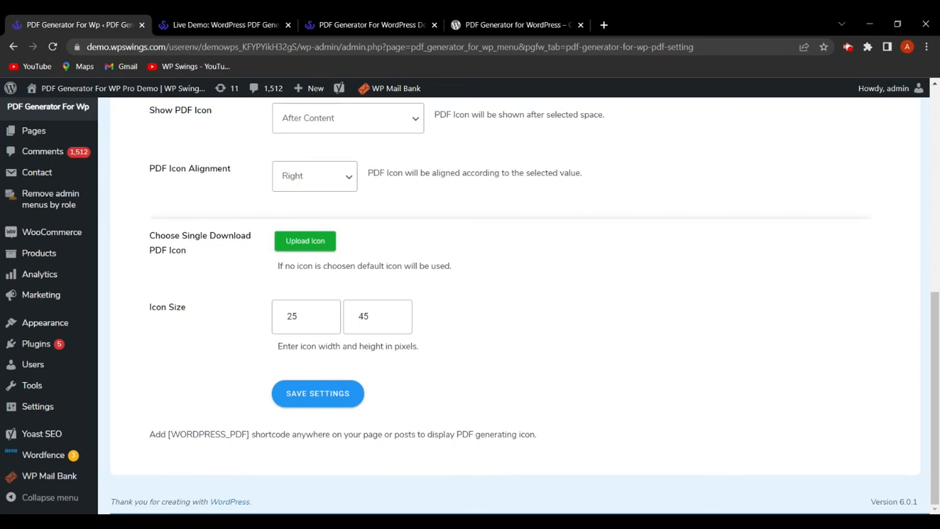
# - Copy the [WORDPRESS_PDF] shortcode from the icon display settings and start a new WordPress page titled "New page"
pyautogui.moveTo(165, 434); pyautogui.dragTo(249, 435)
pyautogui.hotkey('ctrl', 'c')
pyautogui.click(169, 435)
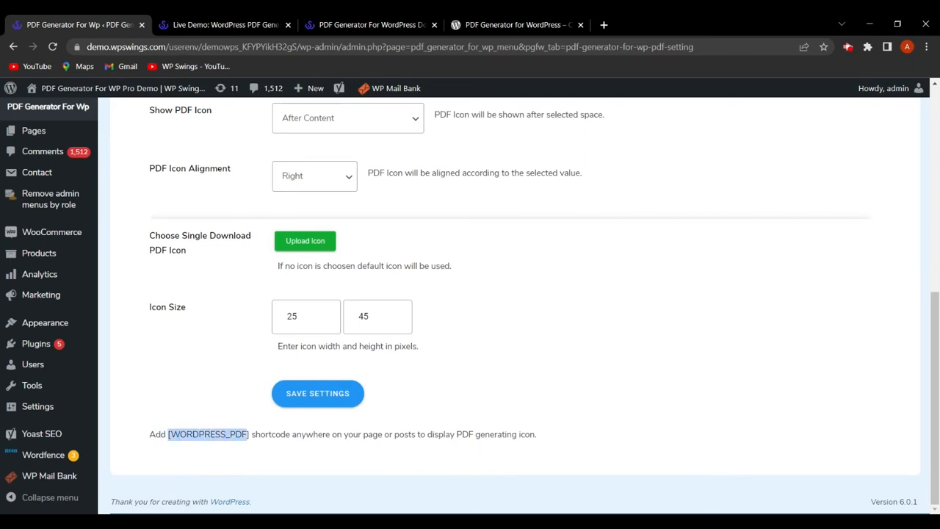
pyautogui.scroll(5, 37, 316)
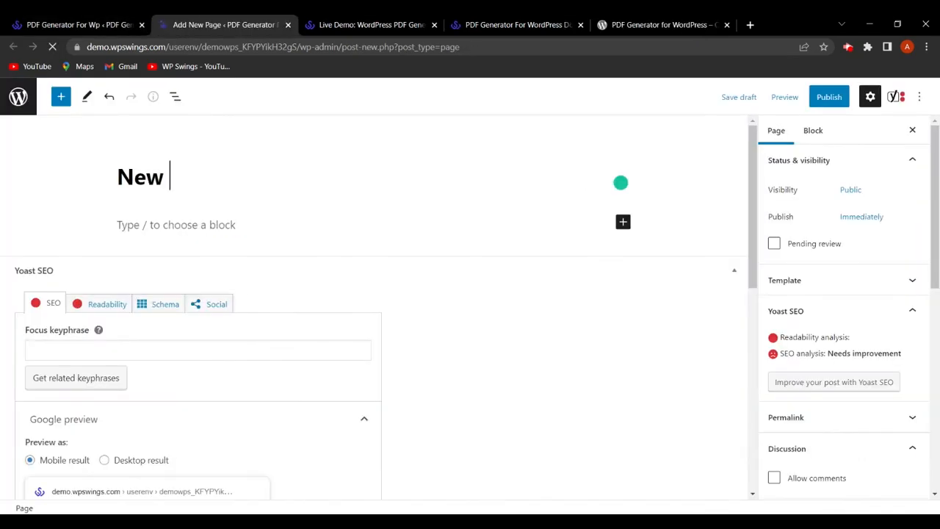
pyautogui.write('page')
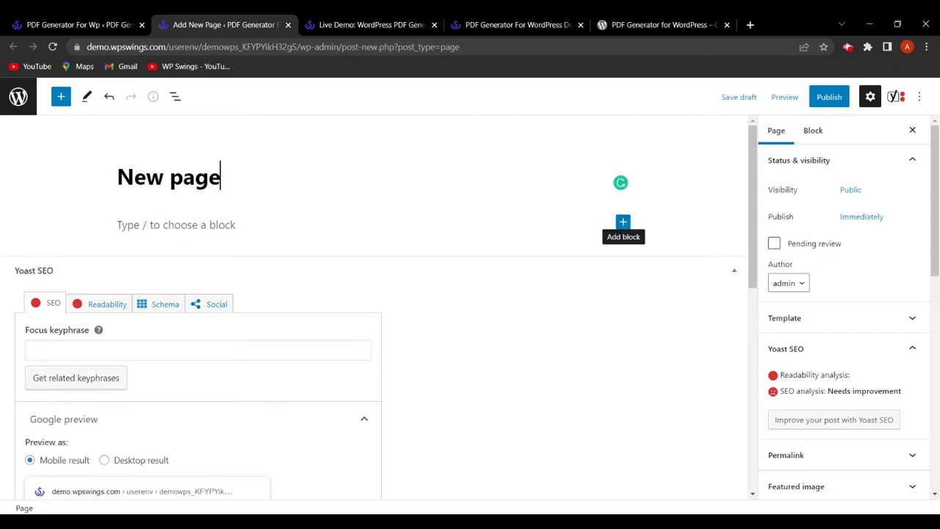
# - Add a Shortcode block containing [WORDPRESS_PDF] to the new page, publish the page and view it
pyautogui.click(623, 224)
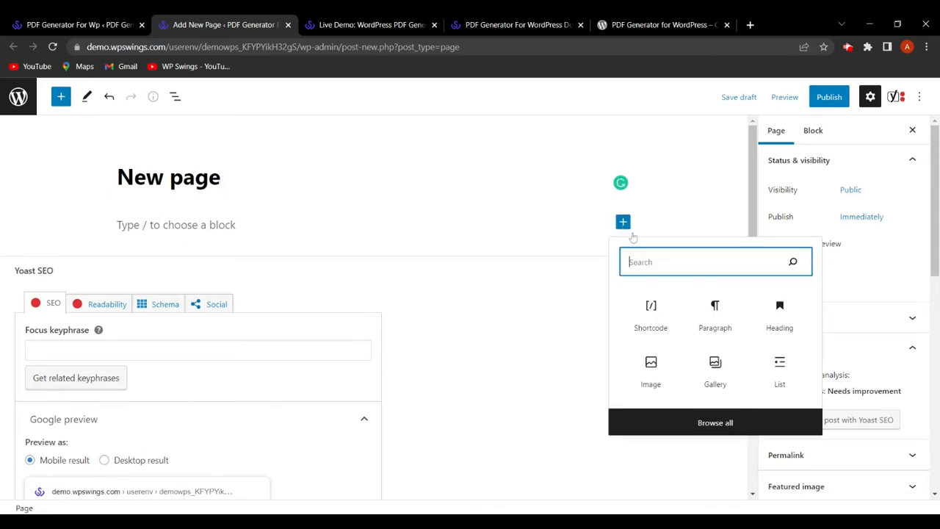
pyautogui.click(656, 321)
pyautogui.hotkey('ctrl', 'v')
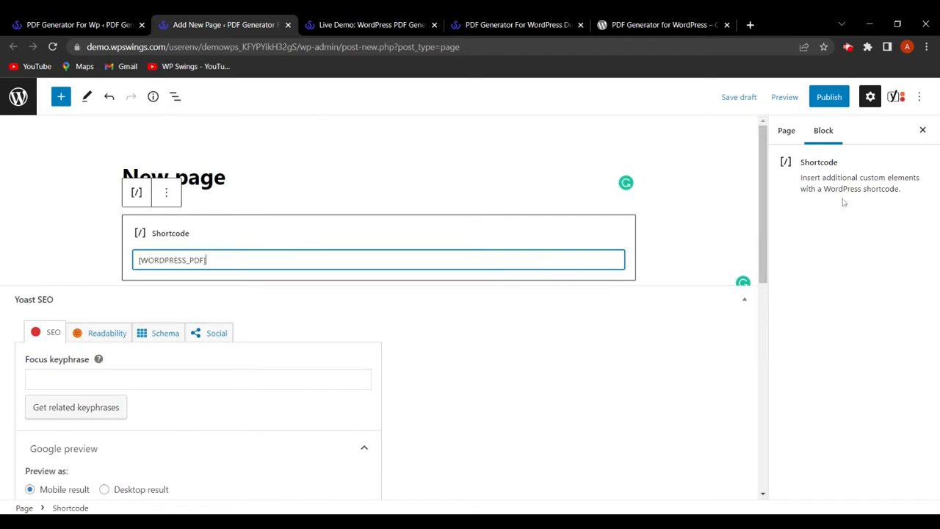
pyautogui.click(829, 99)
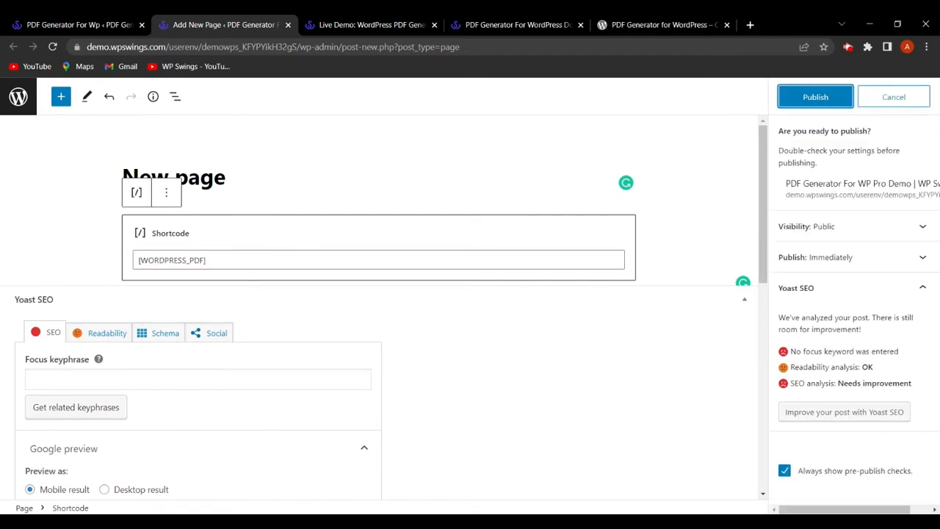
pyautogui.click(812, 98)
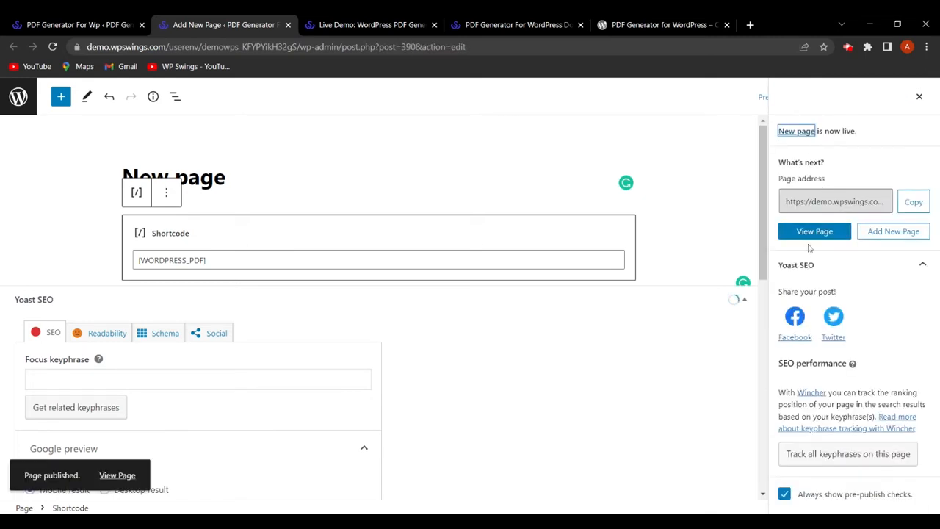
pyautogui.click(824, 232)
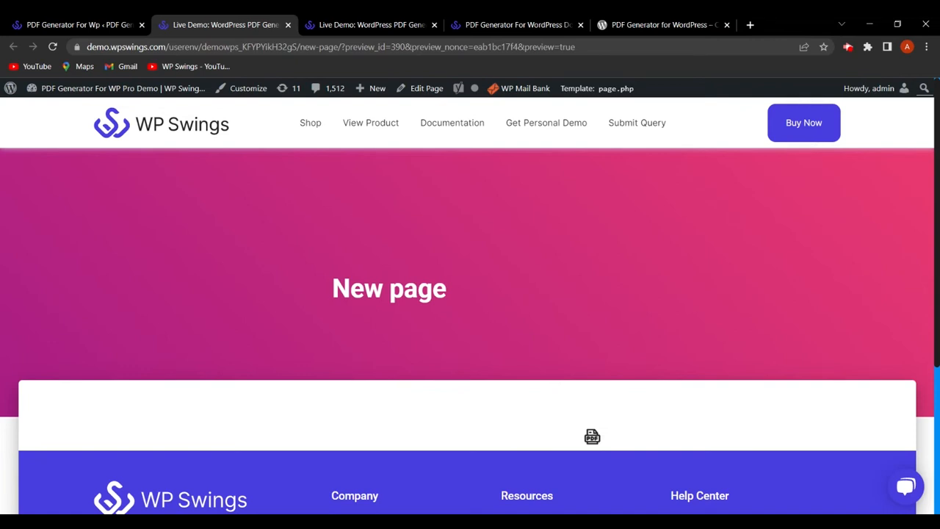
# - Return to the plugin's PDF settings and open the header settings
pyautogui.click(74, 25)
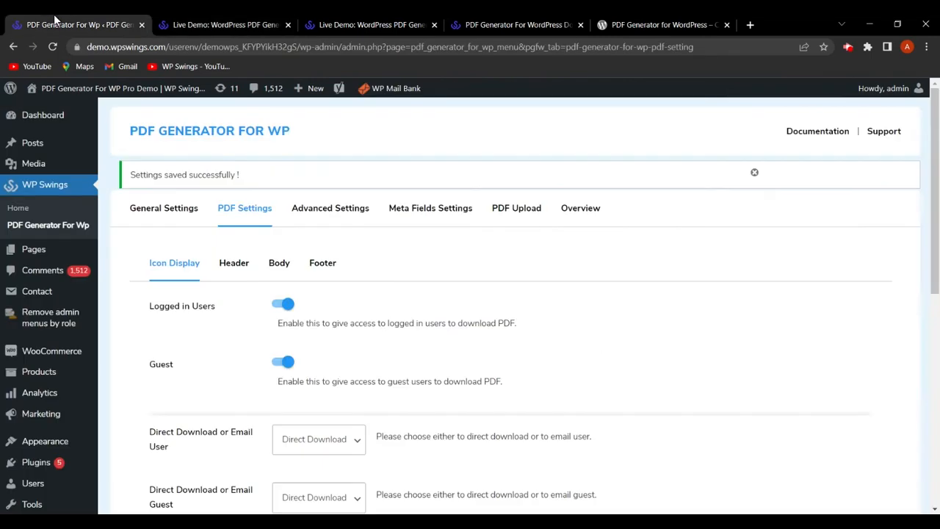
pyautogui.scroll(-6, 516, 311)
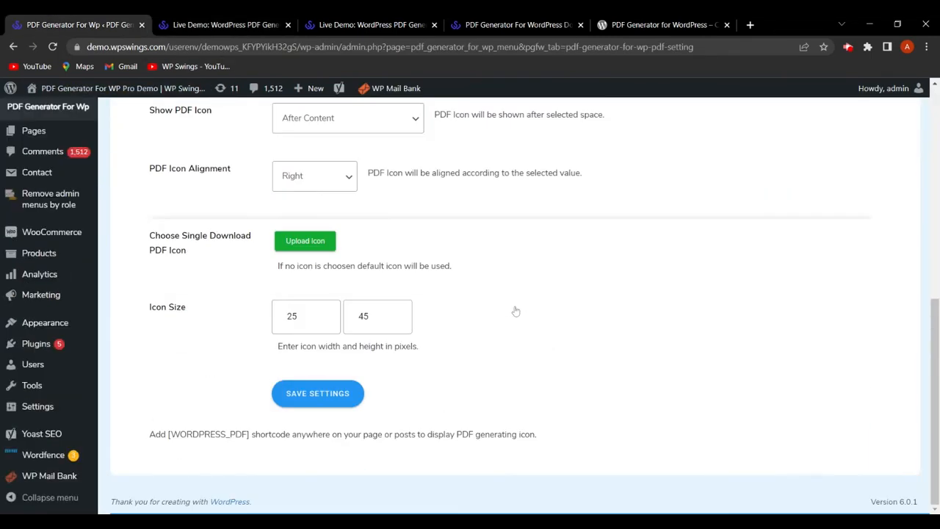
pyautogui.scroll(3, 517, 365)
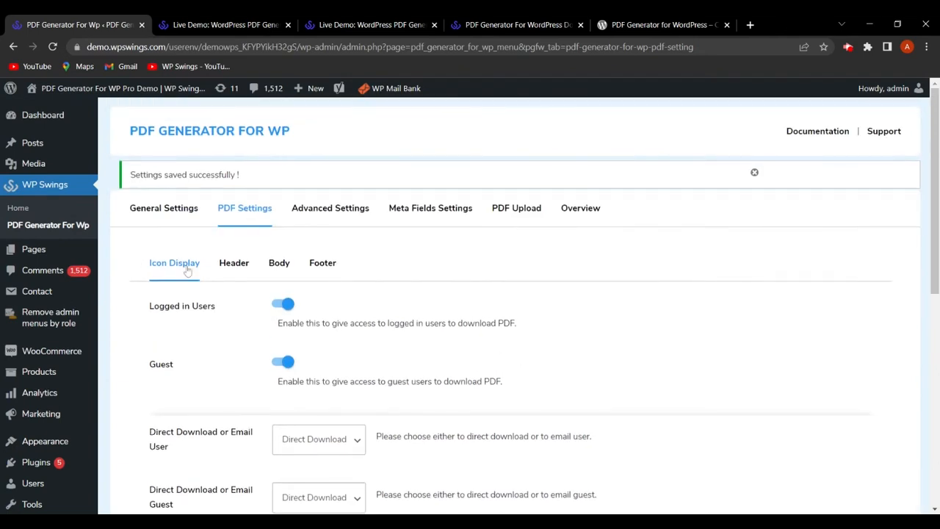
pyautogui.click(241, 267)
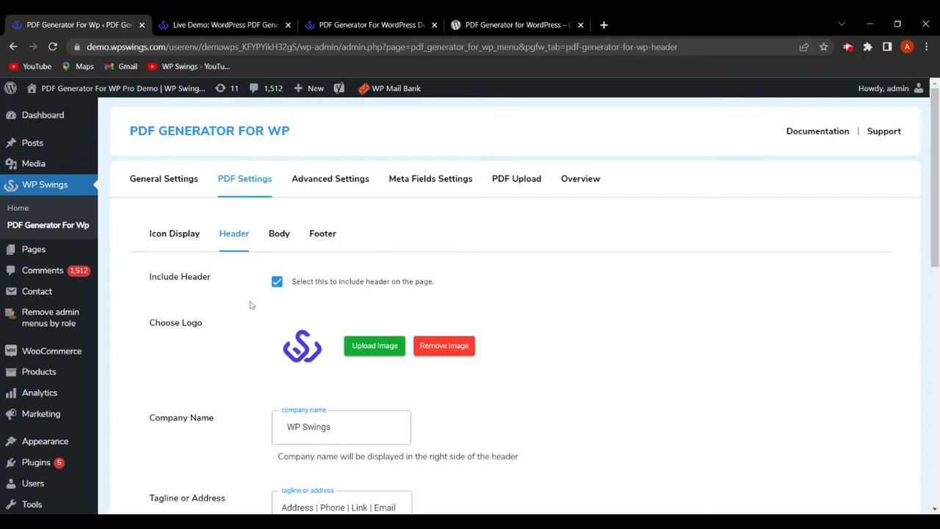
# - Set the PDF header's text color to the blue preset #1e73be
pyautogui.scroll(-1, 262, 309)
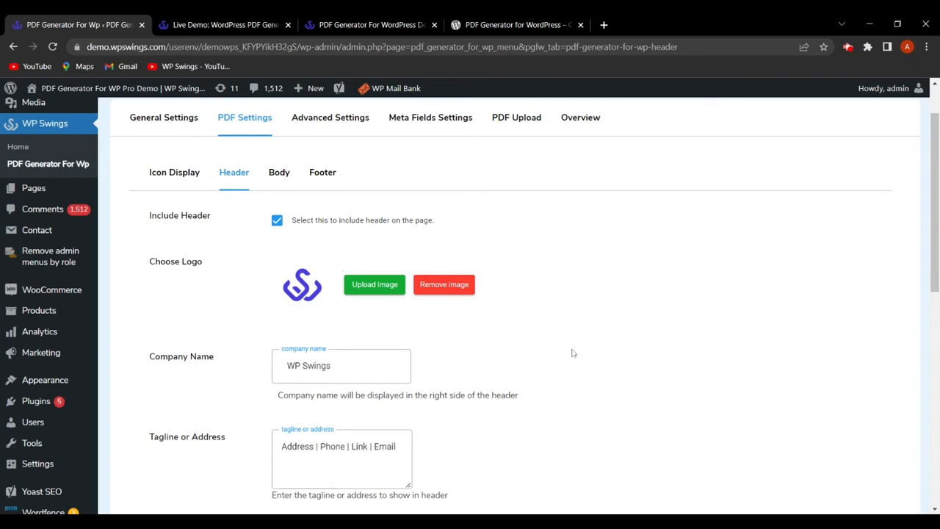
pyautogui.scroll(-1, 565, 352)
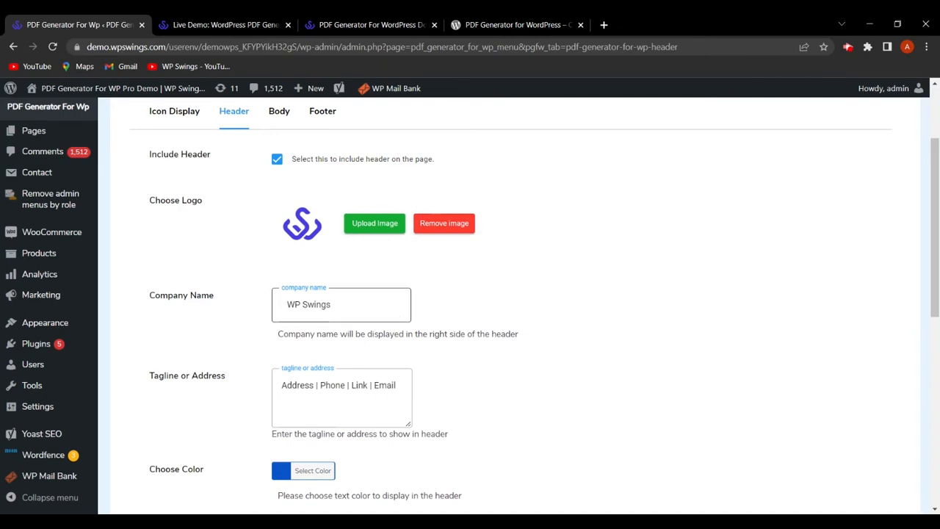
pyautogui.scroll(-2, 476, 321)
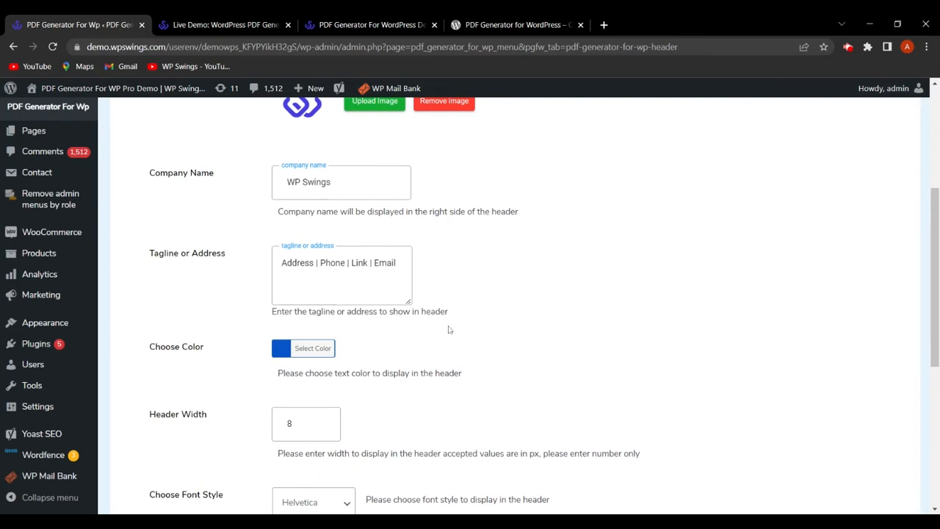
pyautogui.scroll(-2, 390, 349)
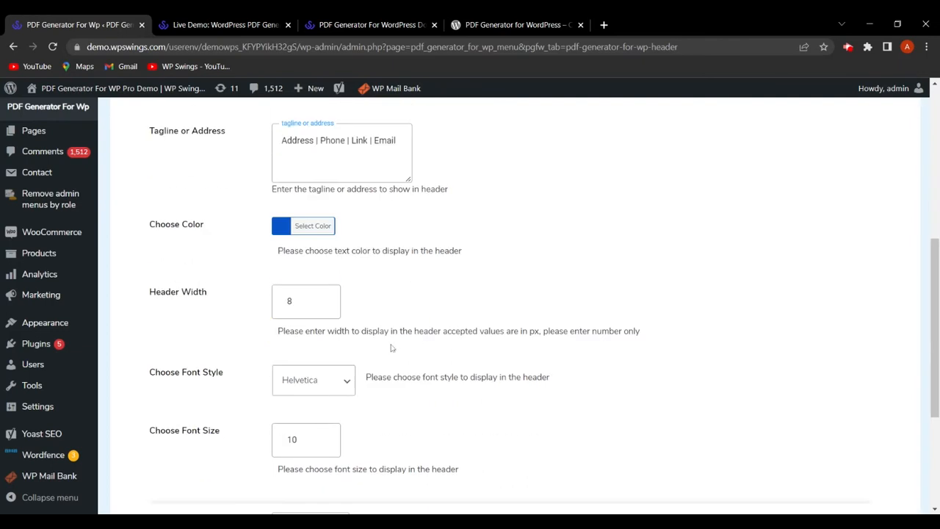
pyautogui.click(288, 228)
pyautogui.moveTo(351, 283)
pyautogui.mouseDown()
pyautogui.moveTo(342, 330)
pyautogui.moveTo(359, 330)
pyautogui.mouseUp()
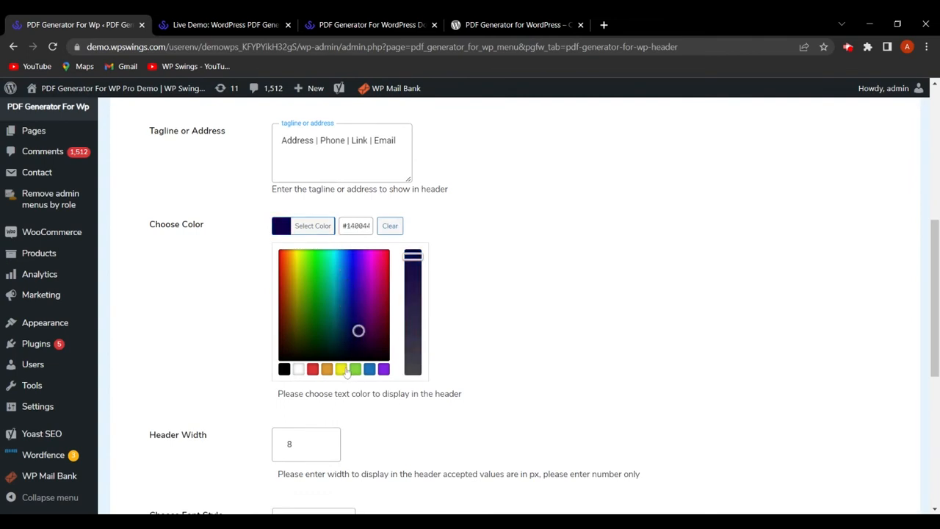
pyautogui.click(370, 368)
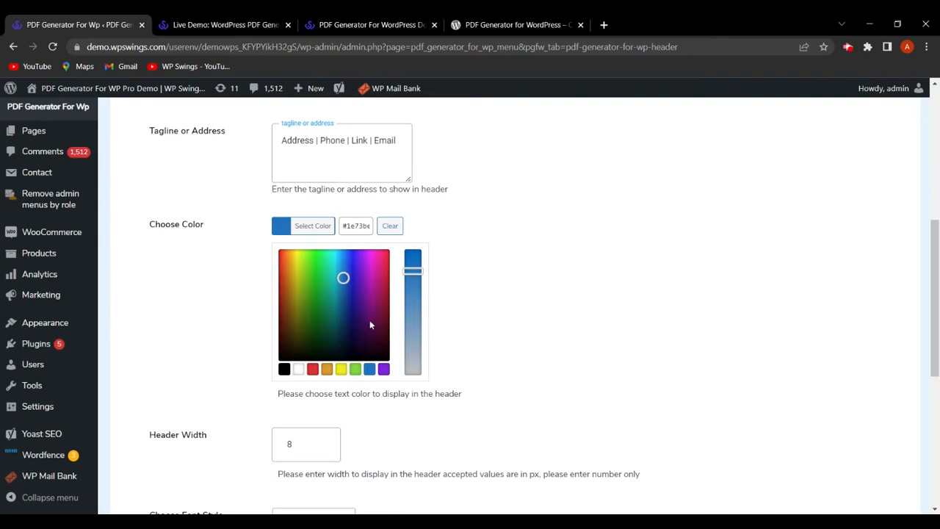
pyautogui.click(495, 258)
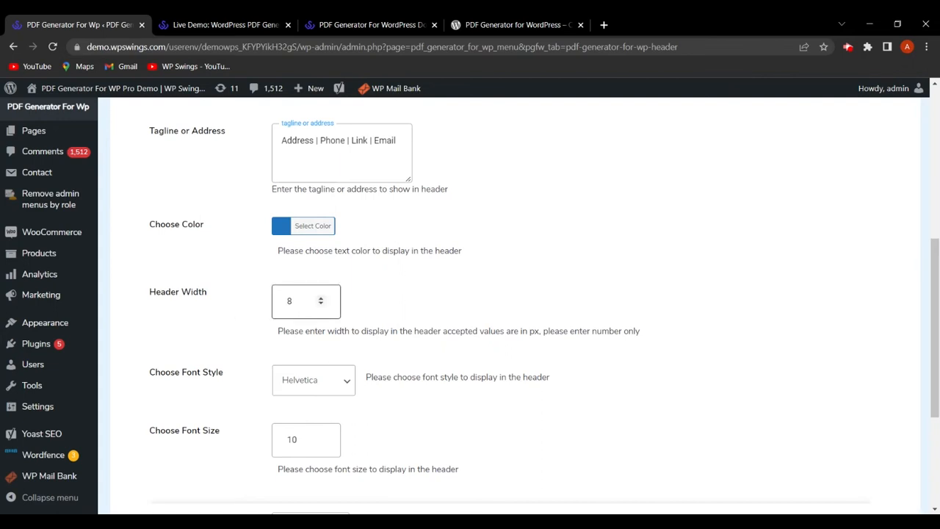
# - Set the PDF header's font style to Sans Serif and its font size to 12
pyautogui.scroll(-1, 251, 321)
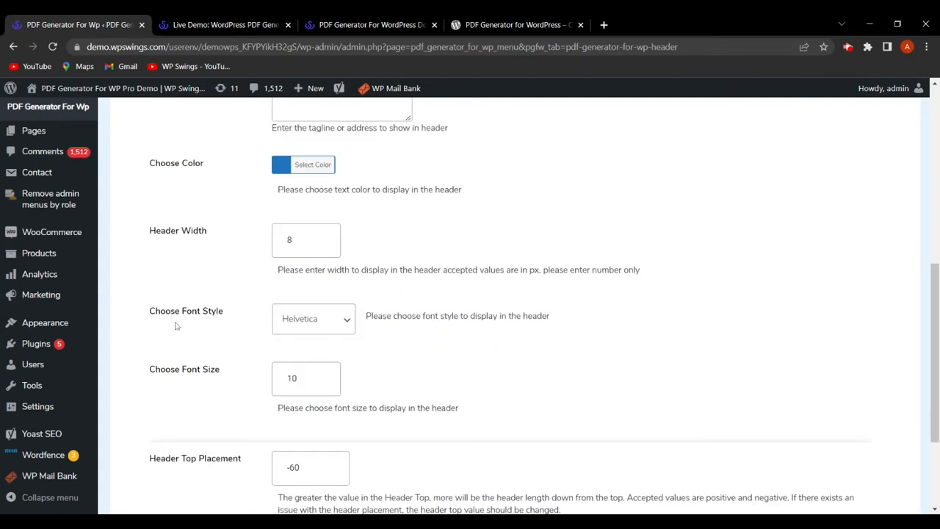
pyautogui.click(321, 329)
pyautogui.click(321, 378)
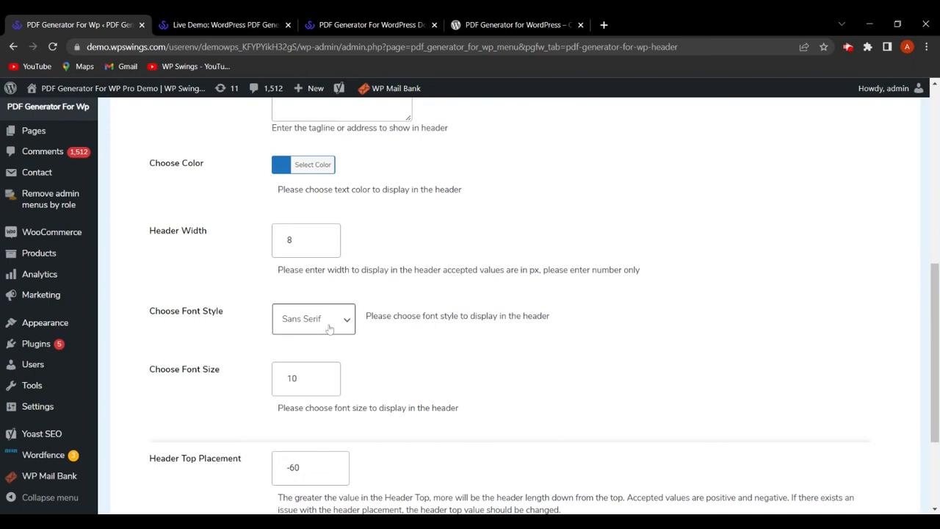
pyautogui.scroll(-1, 446, 368)
pyautogui.scroll(-1, 446, 369)
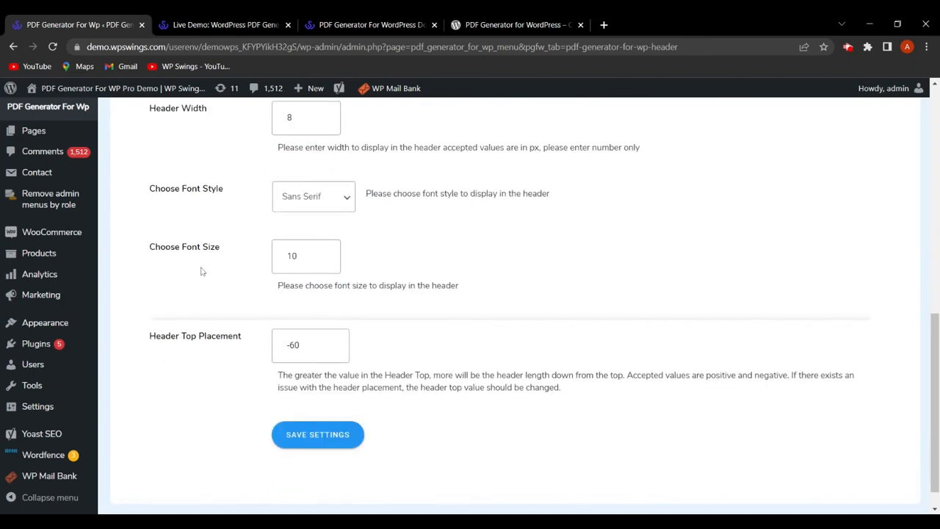
pyautogui.click(297, 255)
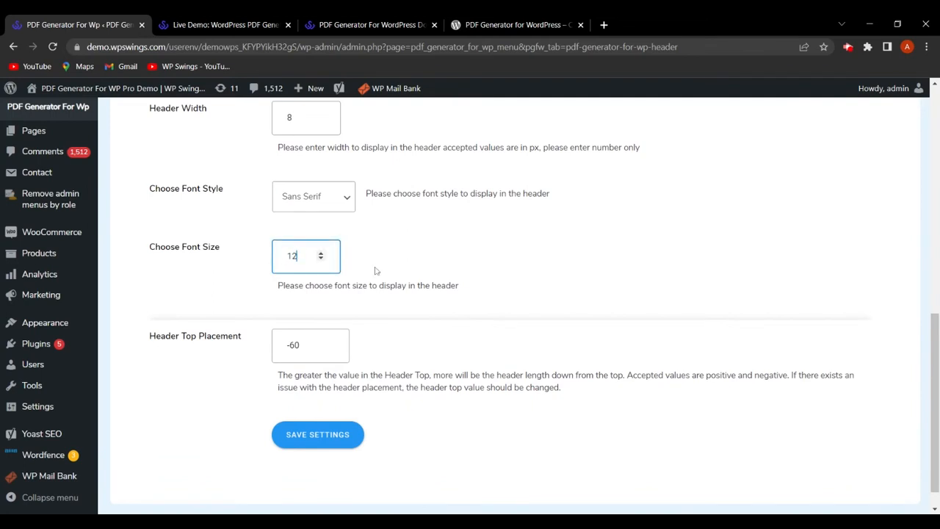
pyautogui.click(507, 267)
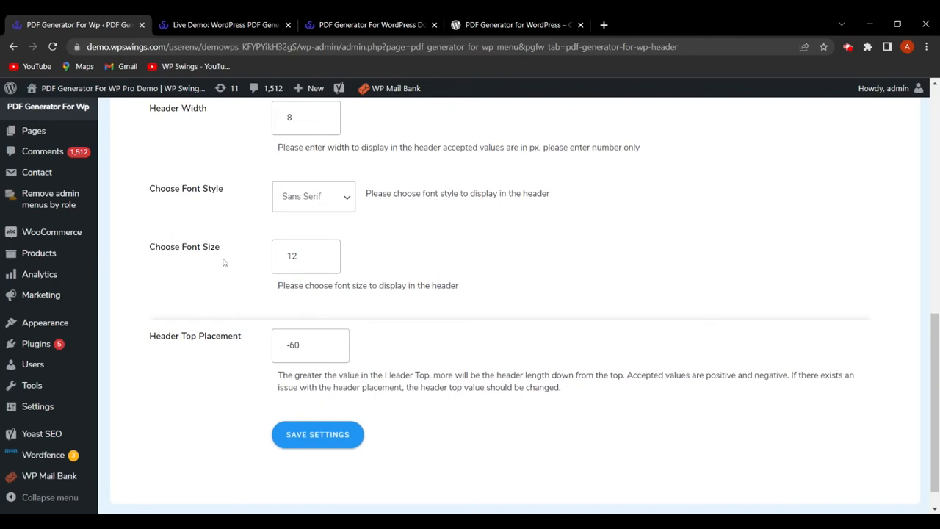
# - Review the PDF header options and save the header settings
pyautogui.scroll(-1, 267, 304)
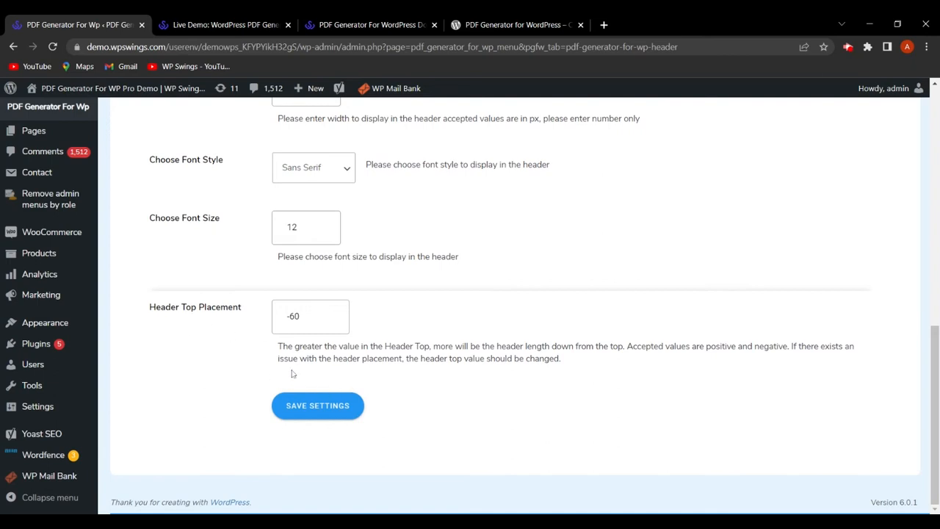
pyautogui.scroll(3, 361, 360)
pyautogui.scroll(2, 364, 338)
pyautogui.scroll(-5, 367, 322)
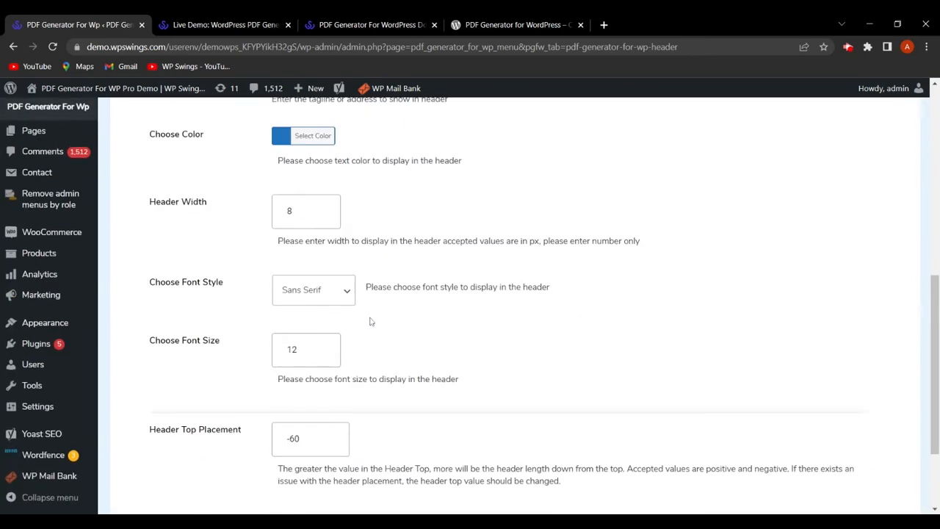
pyautogui.click(326, 405)
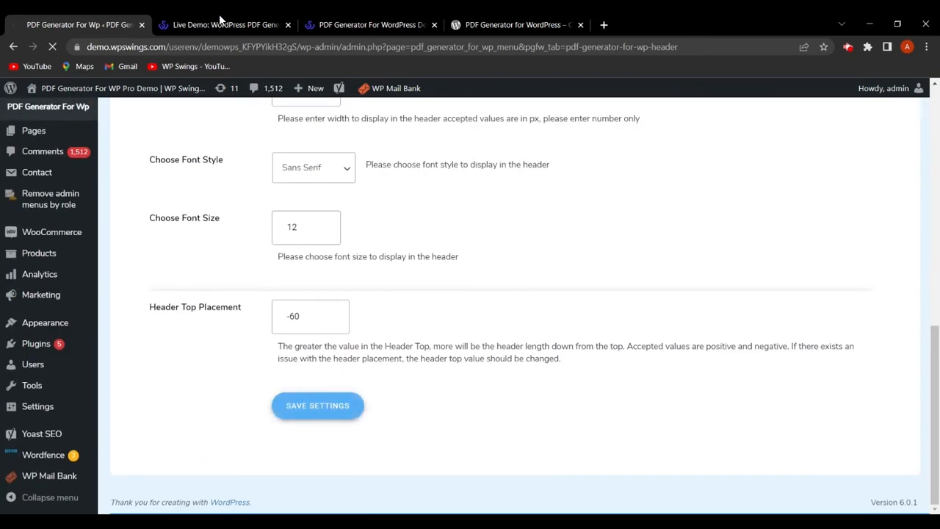
# - Download the PDF from the Happy Ninja product page and open it to check the header
pyautogui.hotkey('ctrl', 'Tab')
pyautogui.scroll(2, 638, 326)
pyautogui.scroll(-3, 667, 338)
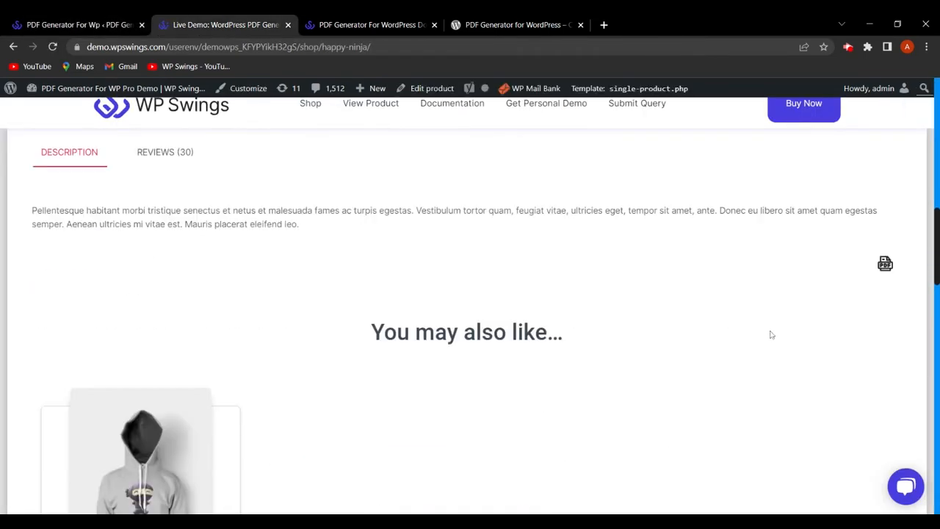
pyautogui.click(886, 269)
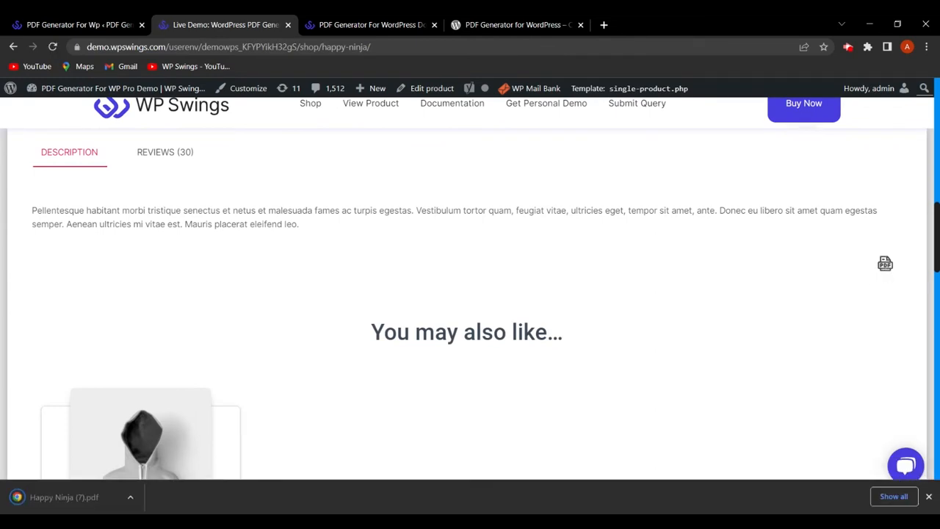
pyautogui.click(83, 497)
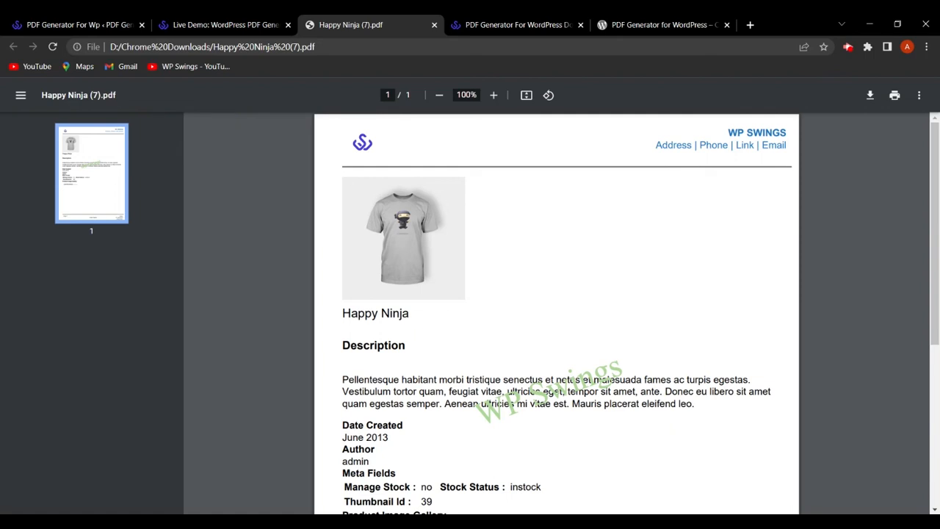
# - Set the font size in the plugin's PDF header settings to 20 and save the settings
pyautogui.click(50, 17)
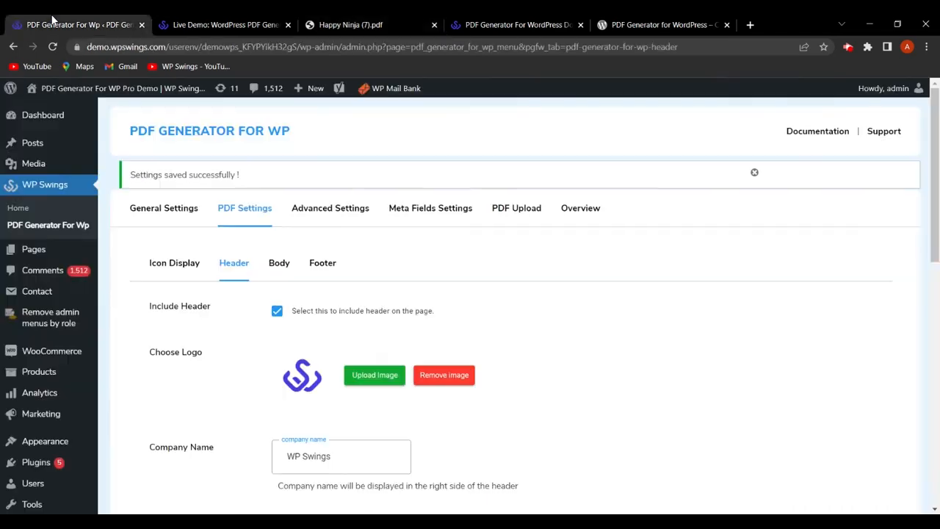
pyautogui.scroll(-3, 411, 257)
pyautogui.scroll(-5, 418, 265)
pyautogui.click(313, 286)
pyautogui.hotkey('ctrl', 'a')
pyautogui.write('20')
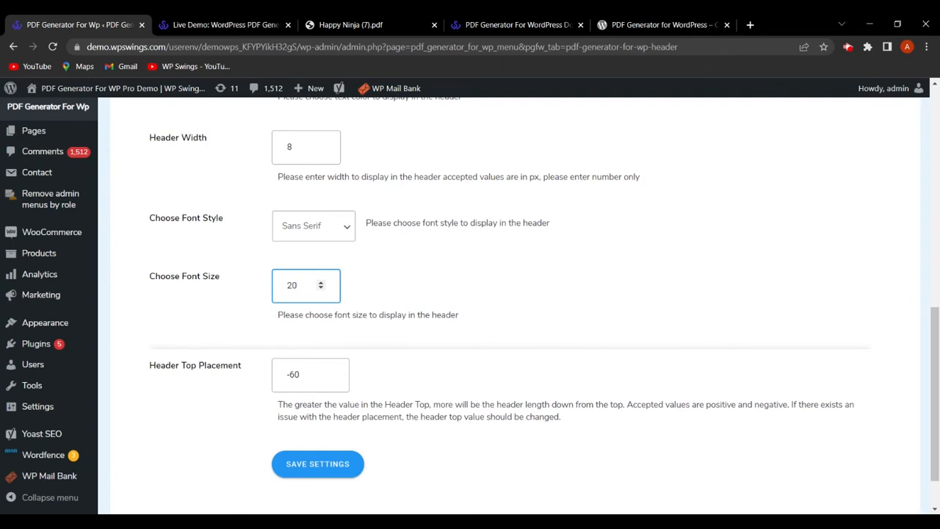
pyautogui.click(315, 464)
# - Download a fresh Happy Ninja PDF from the product page and open it to examine the header font size
pyautogui.click(365, 22)
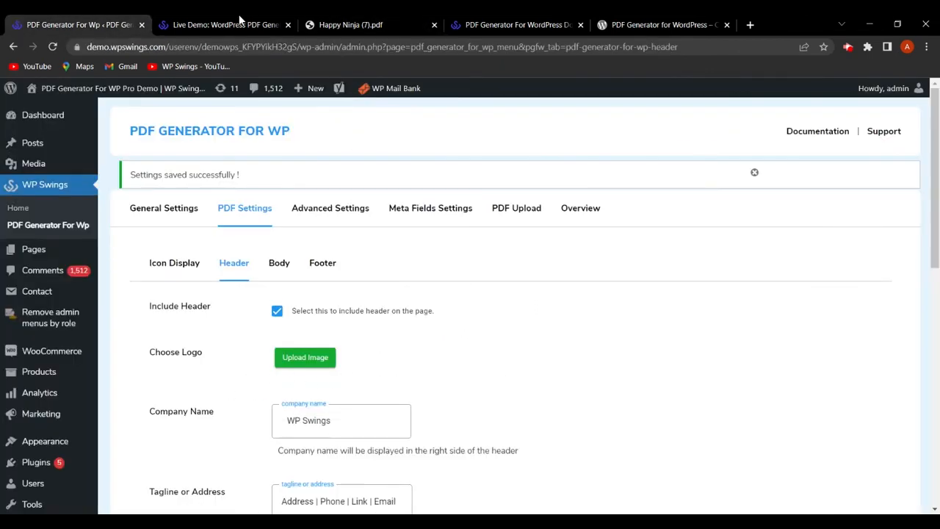
pyautogui.click(219, 22)
pyautogui.click(885, 261)
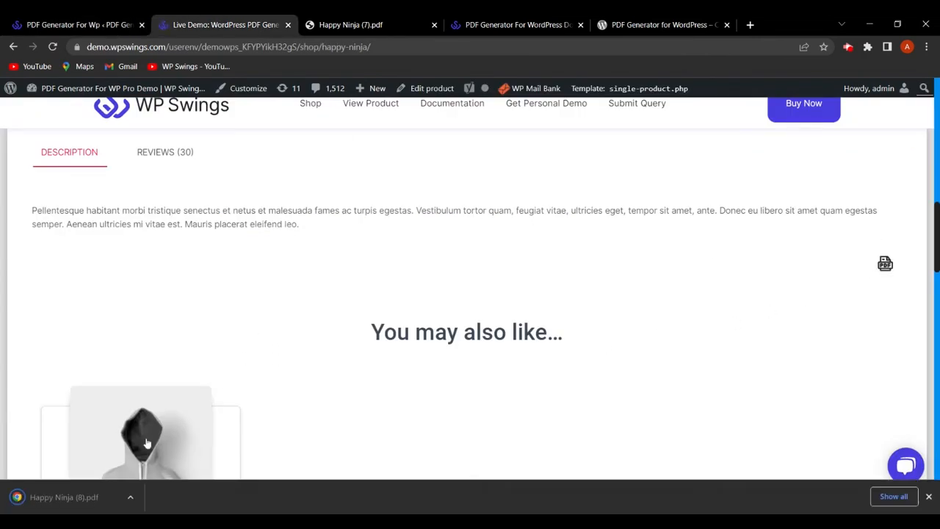
pyautogui.click(82, 498)
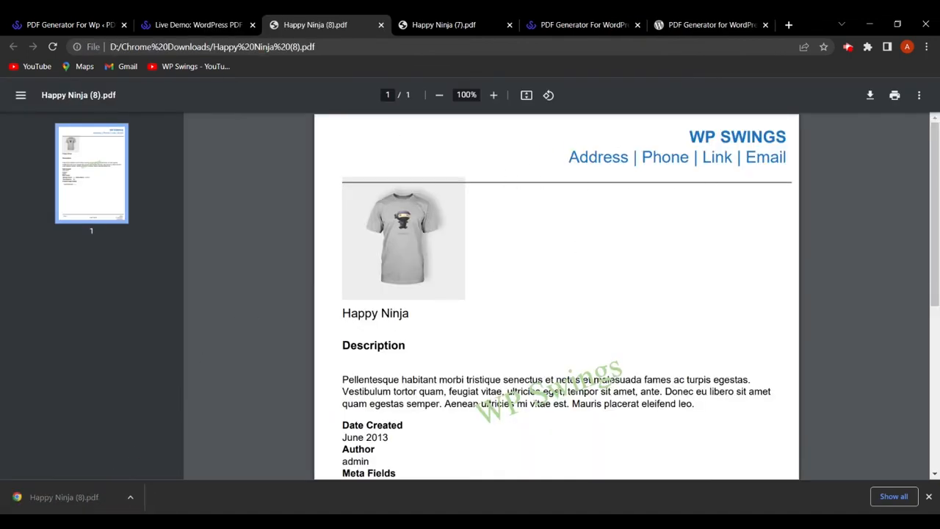
# - Compare the header font size and top placement settings with the header in the newest Happy Ninja PDF
pyautogui.click(89, 22)
pyautogui.scroll(-1, 341, 314)
pyautogui.scroll(-5, 341, 314)
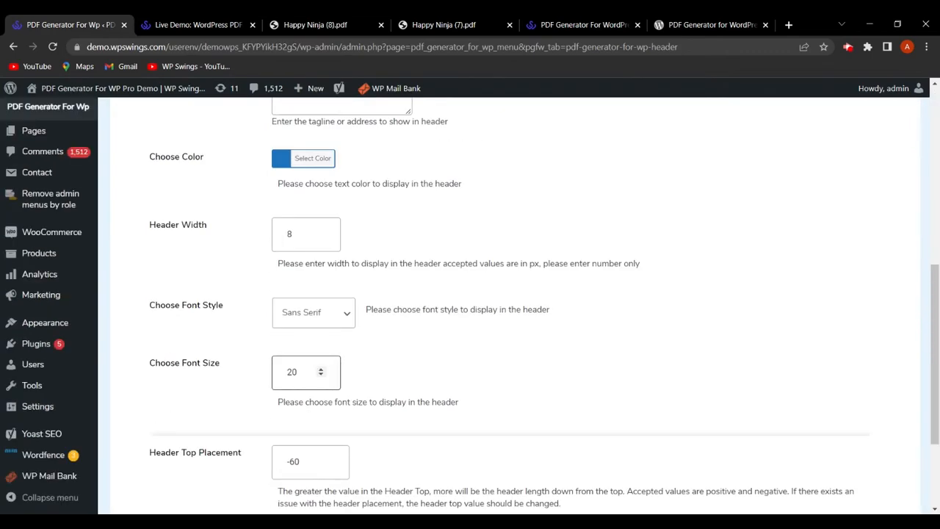
pyautogui.scroll(-1, 474, 357)
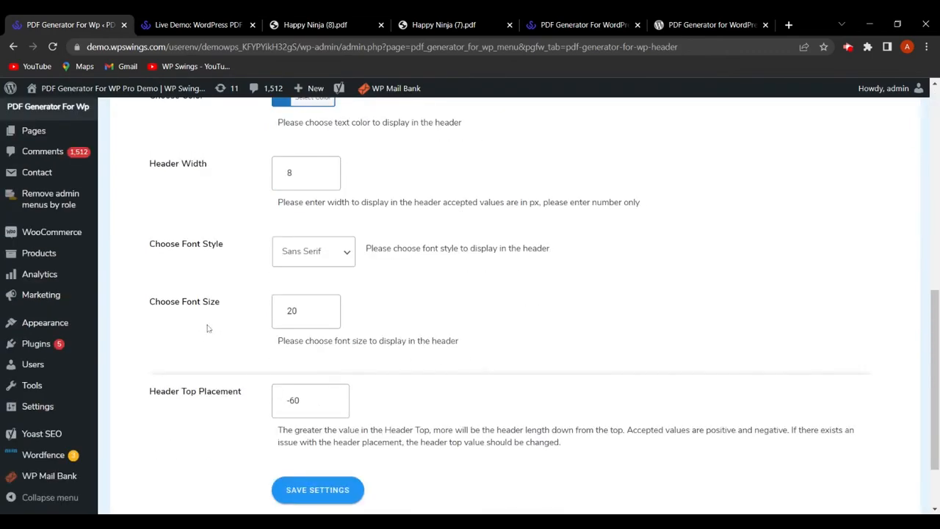
pyautogui.click(334, 21)
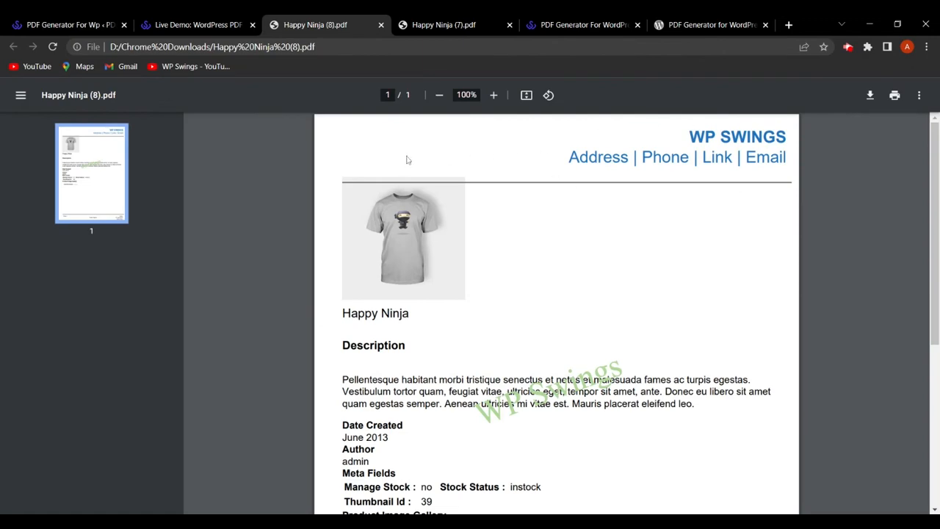
# - Choose the WP Swings logo image cropped-wpSwings_wordmark_1080x1080 from the media library as the PDF header logo
pyautogui.click(58, 21)
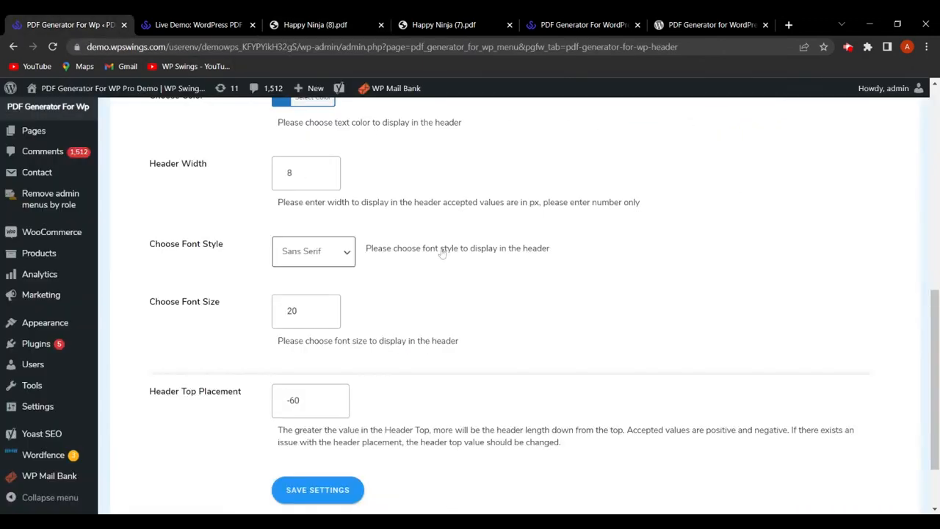
pyautogui.scroll(4, 437, 252)
pyautogui.scroll(1, 317, 190)
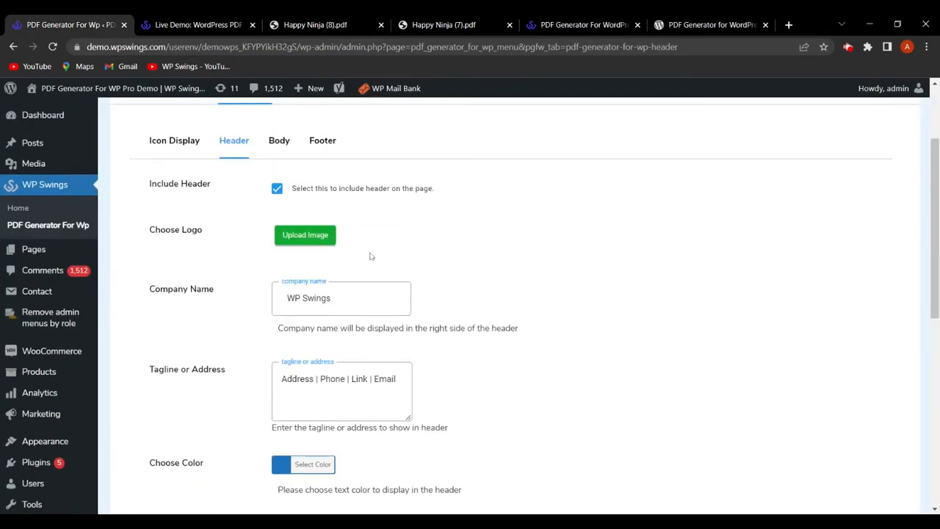
pyautogui.click(308, 239)
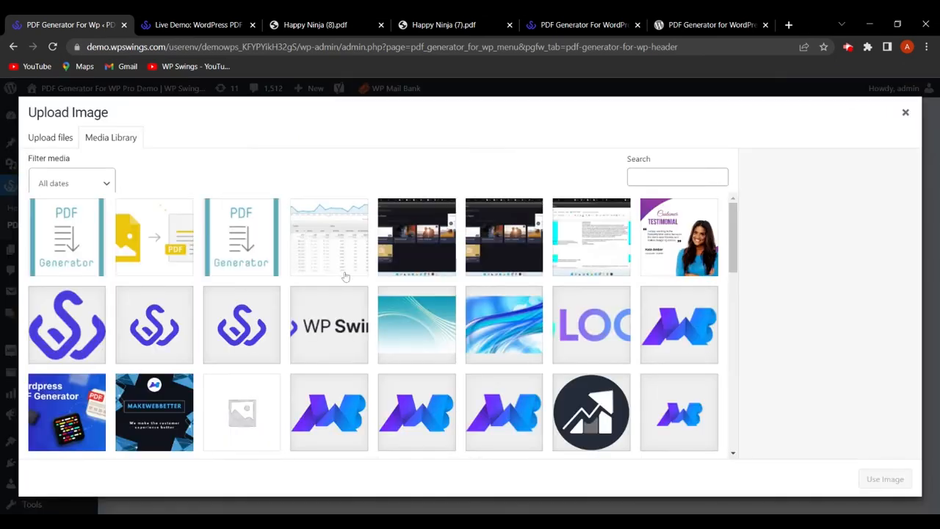
pyautogui.click(171, 337)
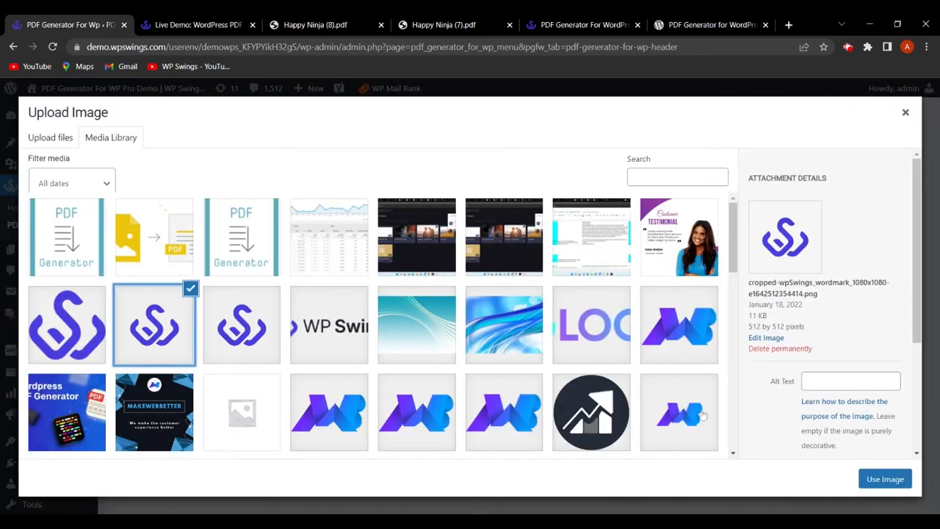
pyautogui.click(874, 479)
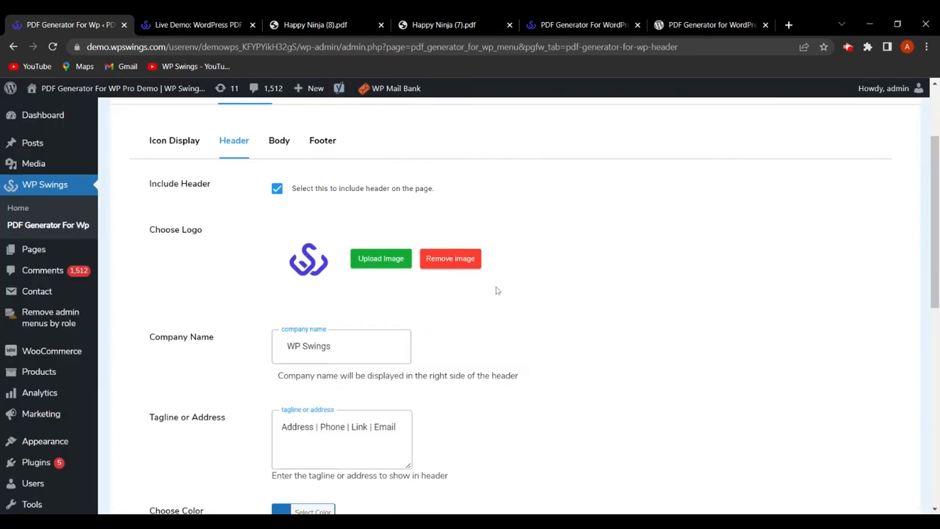
# - Set the PDF header font size to 10 and save the header settings
pyautogui.scroll(-5, 495, 289)
pyautogui.click(321, 361)
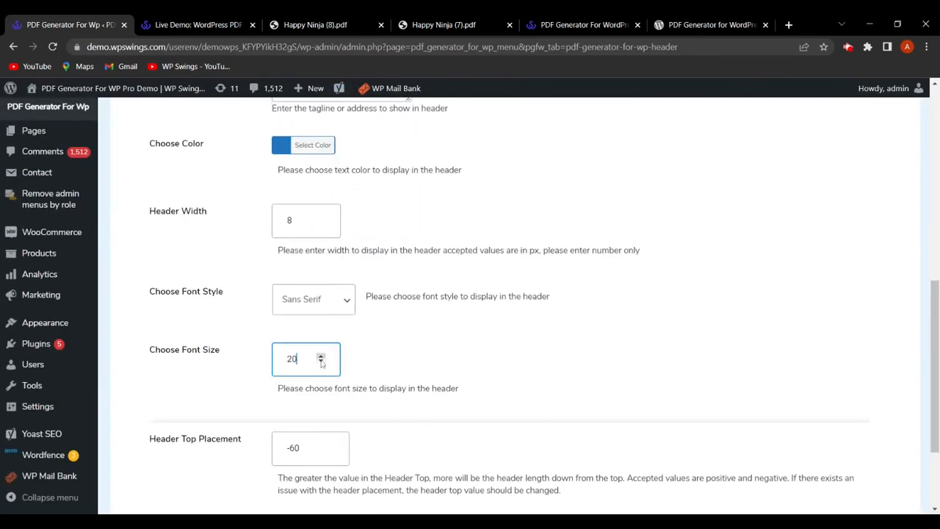
pyautogui.press('BackSpace')
pyautogui.press('BackSpace')
pyautogui.write('10')
pyautogui.scroll(-2, 460, 392)
pyautogui.click(316, 405)
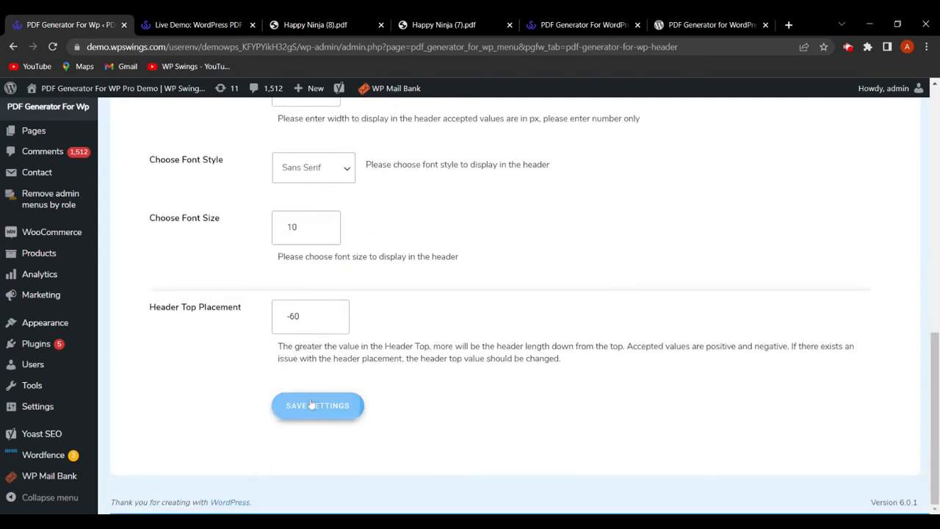
# - Close the old Happy Ninja PDFs, then download a fresh one from the product page and open it to check the header logo and text
pyautogui.click(381, 24)
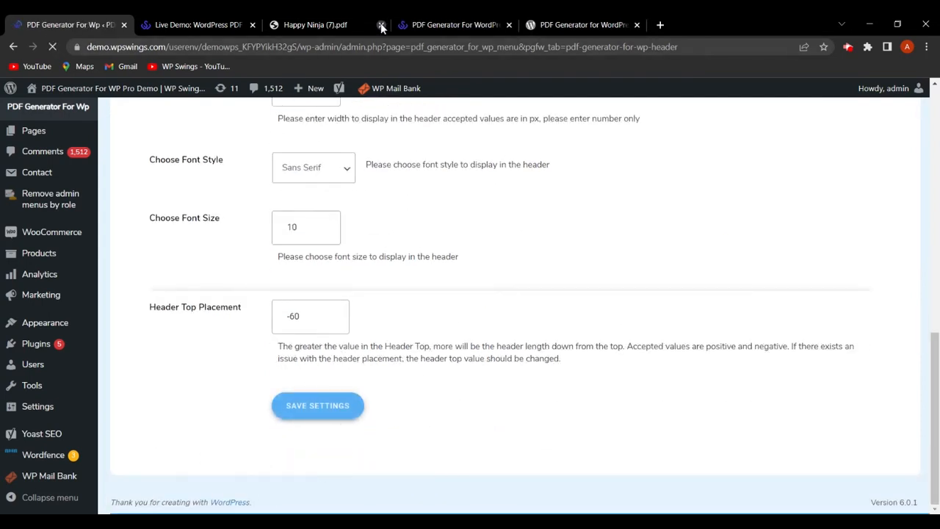
pyautogui.click(381, 24)
pyautogui.click(230, 24)
pyautogui.scroll(3, 583, 227)
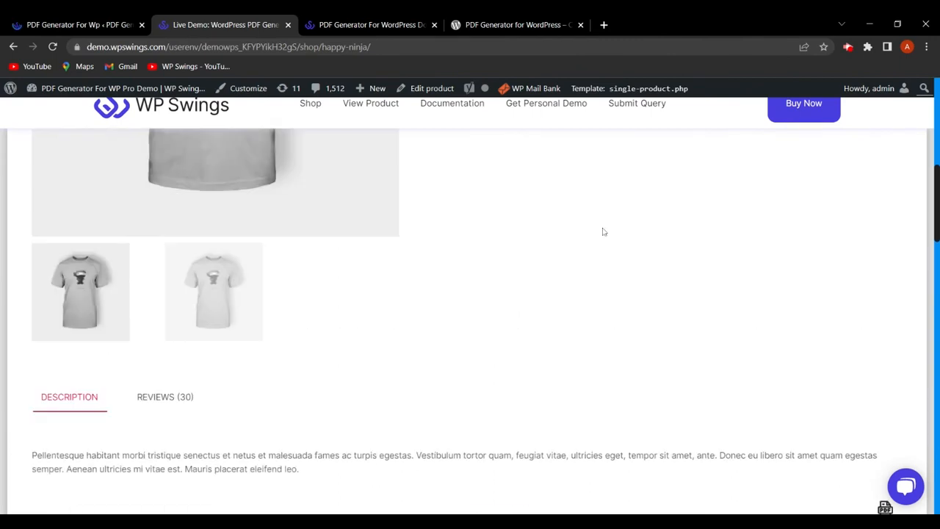
pyautogui.scroll(-4, 607, 231)
pyautogui.click(885, 203)
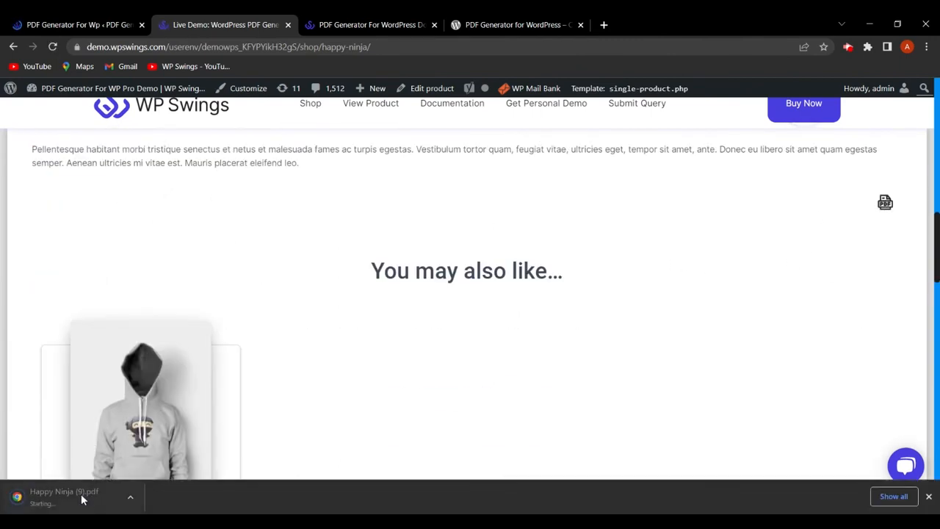
pyautogui.click(80, 498)
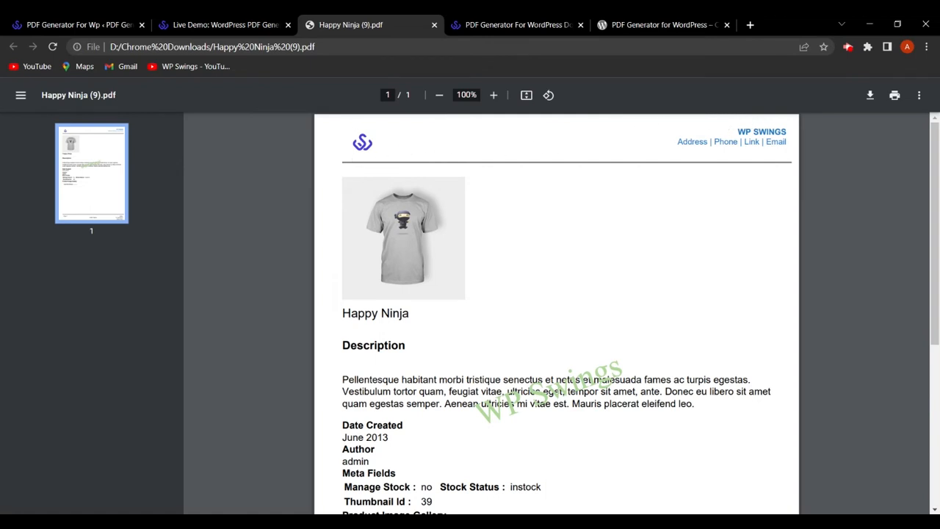
# - Open the plugin's PDF body settings and set the title font style to Times-Roman
pyautogui.click(17, 23)
pyautogui.scroll(-2, 494, 305)
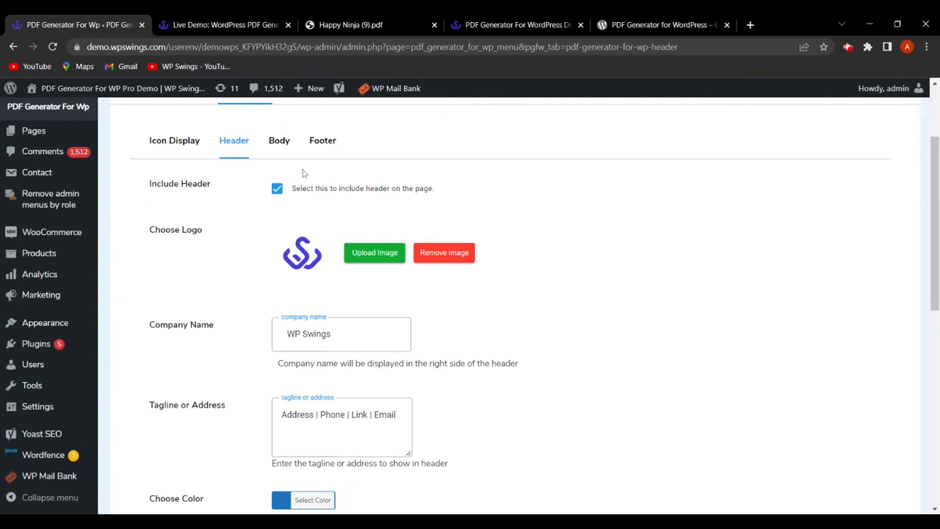
pyautogui.scroll(2, 514, 254)
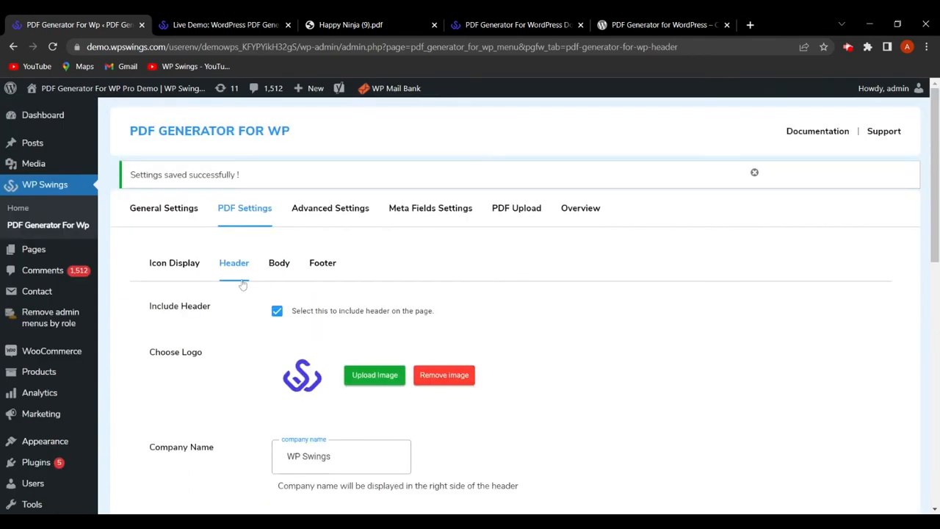
pyautogui.click(287, 268)
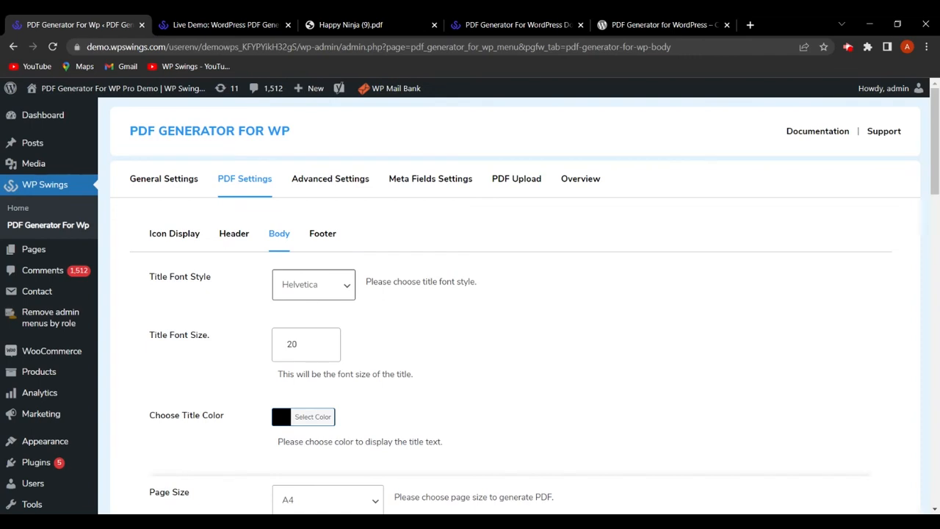
pyautogui.press('Down')
# - Set the title font size to 25 and the title color to yellow (#eeee22) in the body settings
pyautogui.scroll(-1, 483, 342)
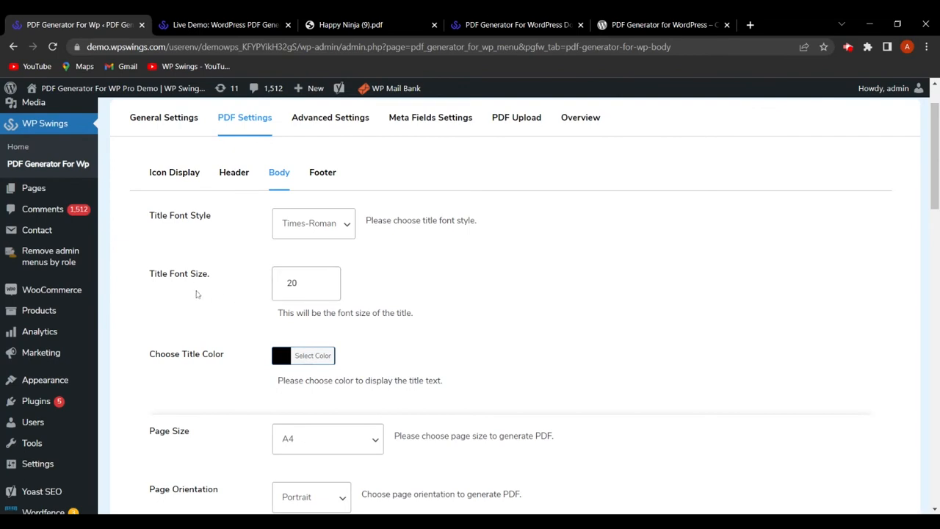
pyautogui.click(294, 283)
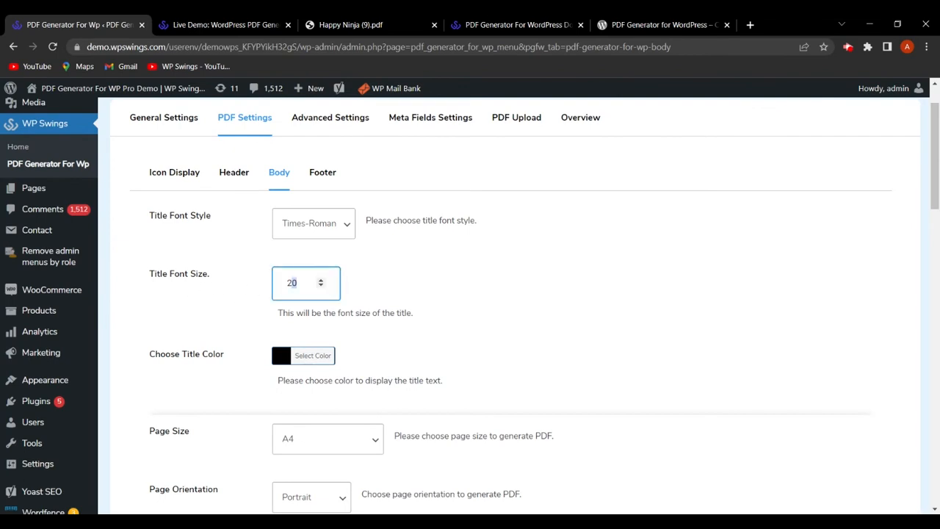
pyautogui.press('BackSpace')
pyautogui.write('5')
pyautogui.scroll(-2, 313, 285)
pyautogui.click(279, 235)
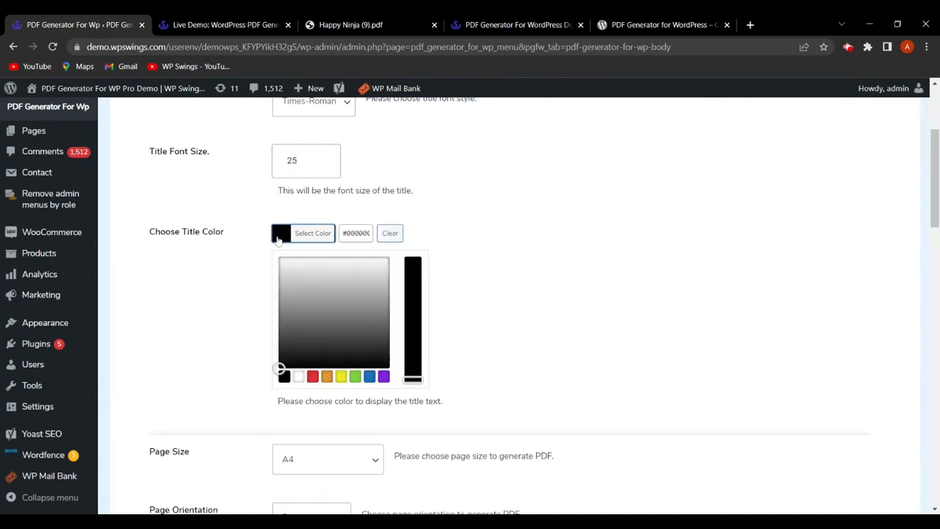
pyautogui.click(341, 376)
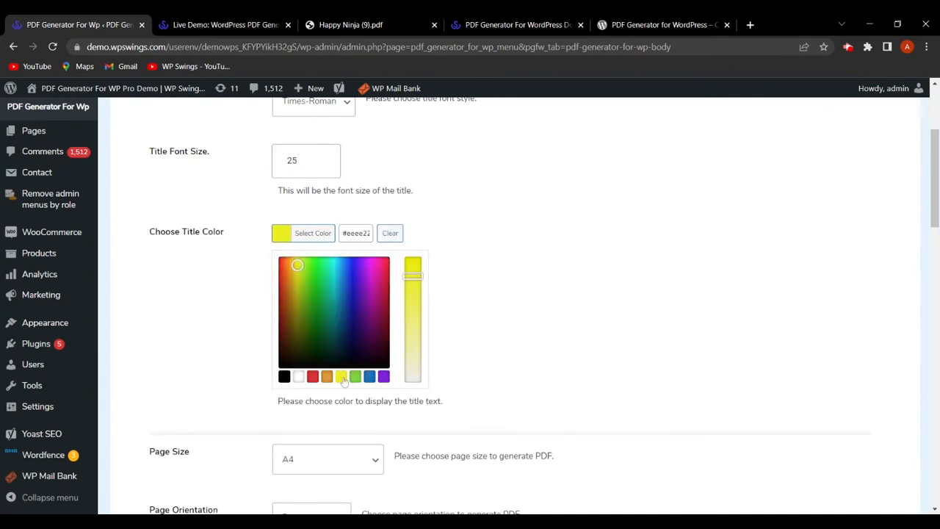
pyautogui.click(507, 302)
# - Try the Landscape page orientation and return it to Portrait
pyautogui.scroll(-1, 593, 265)
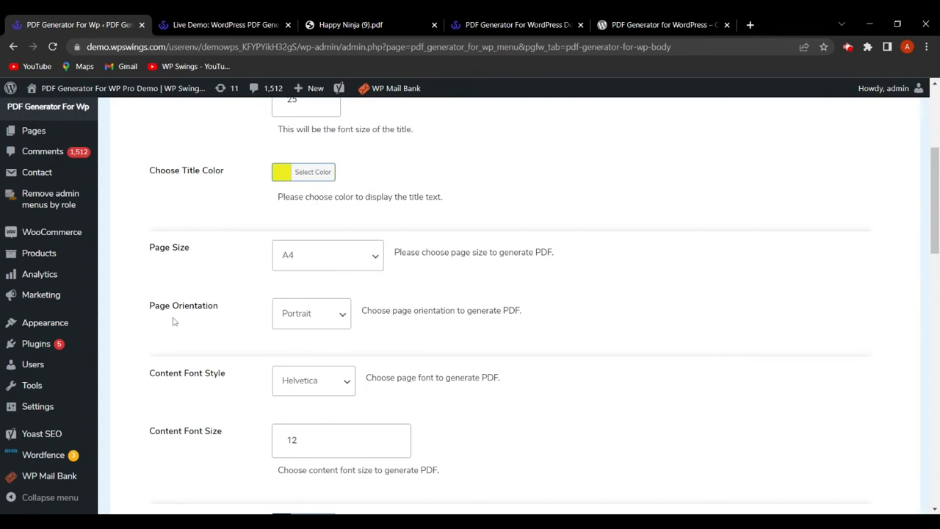
pyautogui.click(343, 346)
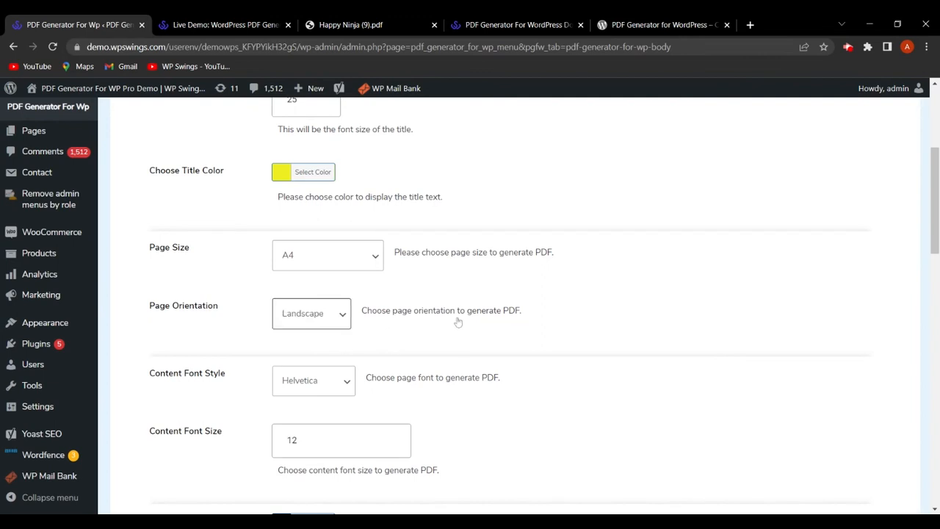
pyautogui.click(319, 345)
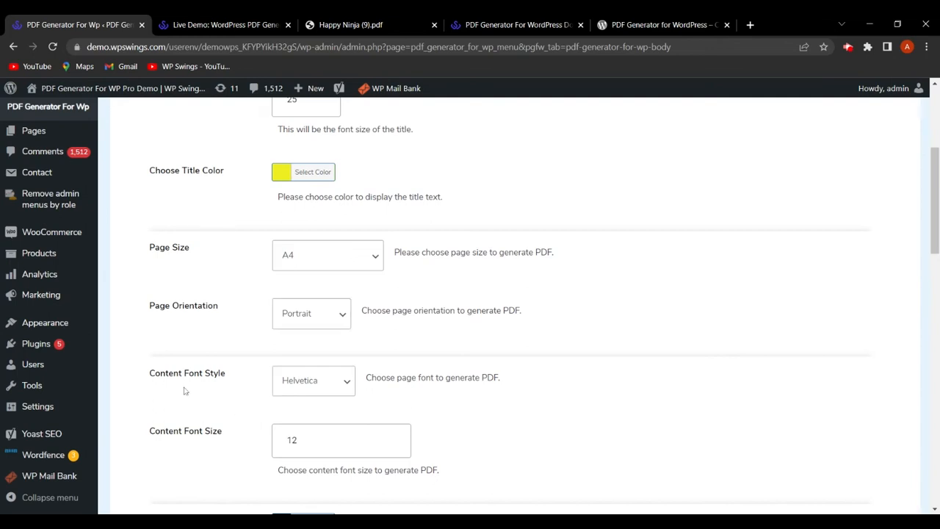
# - Set the content font style to Symbol and the content font size to 15
pyautogui.scroll(-1, 203, 388)
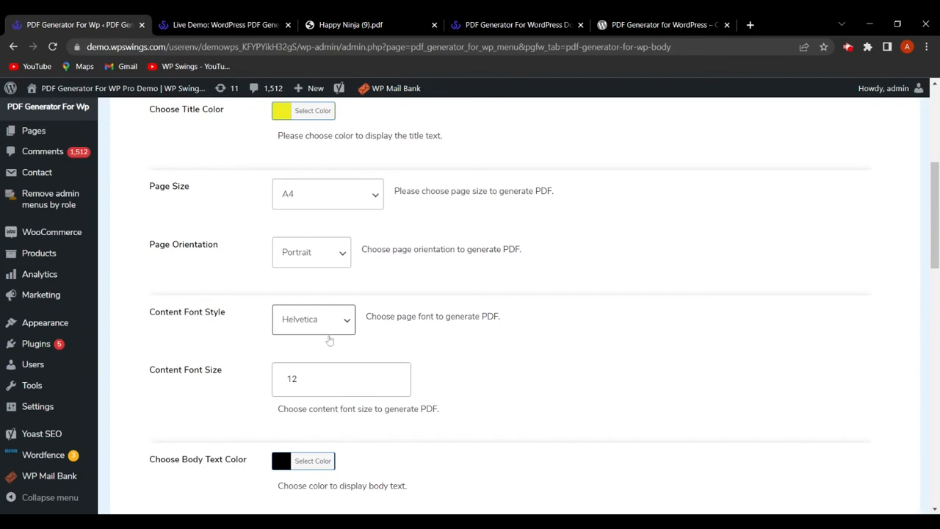
pyautogui.click(330, 340)
pyautogui.scroll(-1, 529, 341)
pyautogui.click(296, 318)
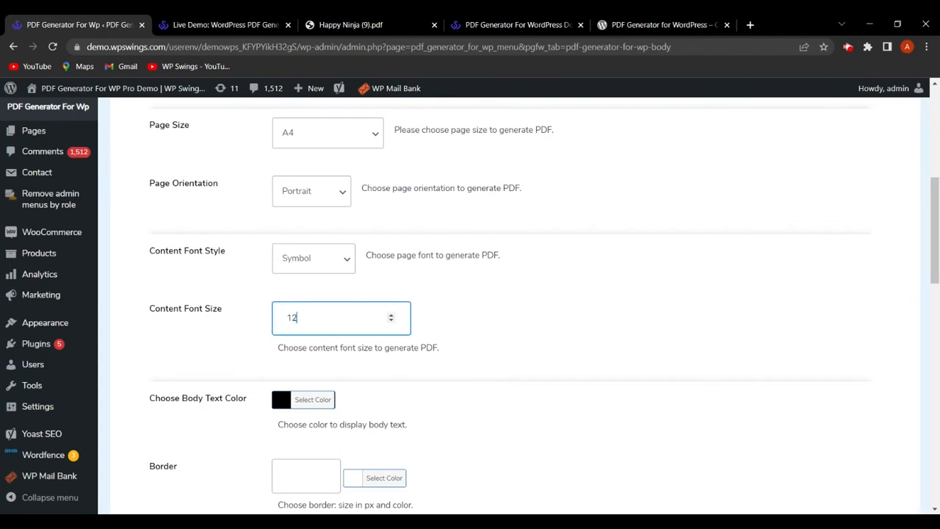
pyautogui.write('5')
# - Set the body text color to the green preset swatch
pyautogui.scroll(-2, 260, 313)
pyautogui.click(279, 277)
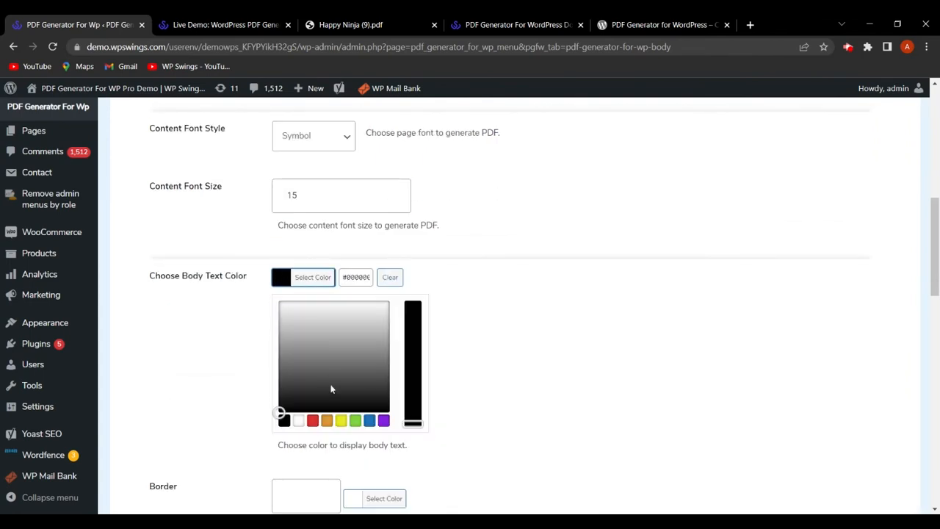
pyautogui.click(355, 420)
pyautogui.click(546, 315)
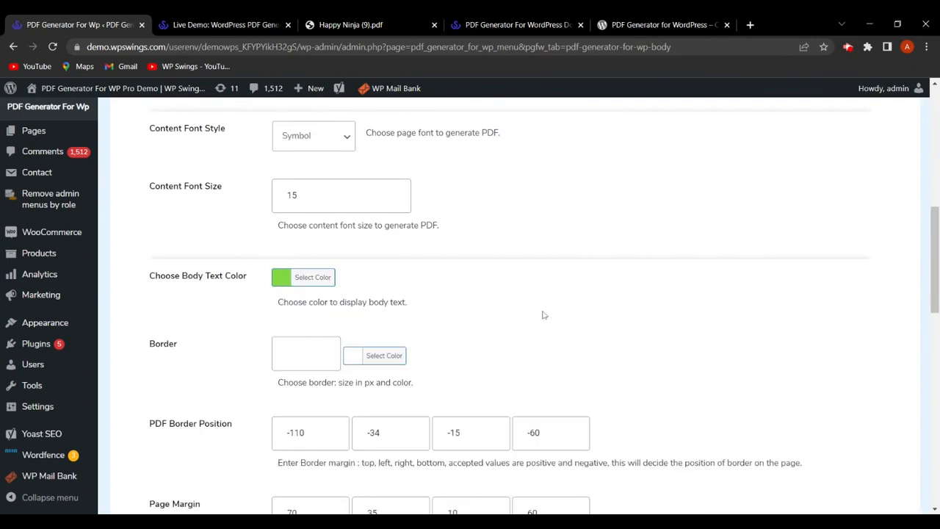
# - Review the border, PDF border position and page margin options, and save the body settings
pyautogui.scroll(-1, 546, 315)
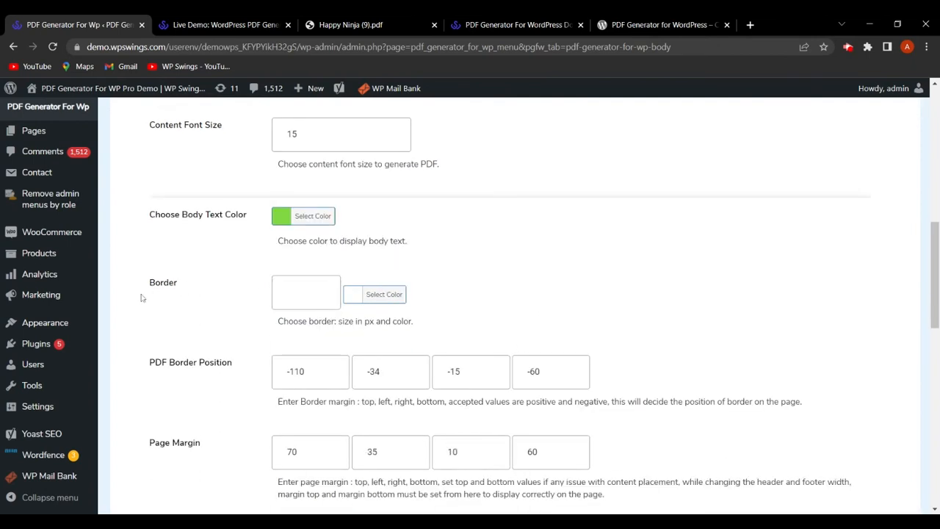
pyautogui.click(334, 297)
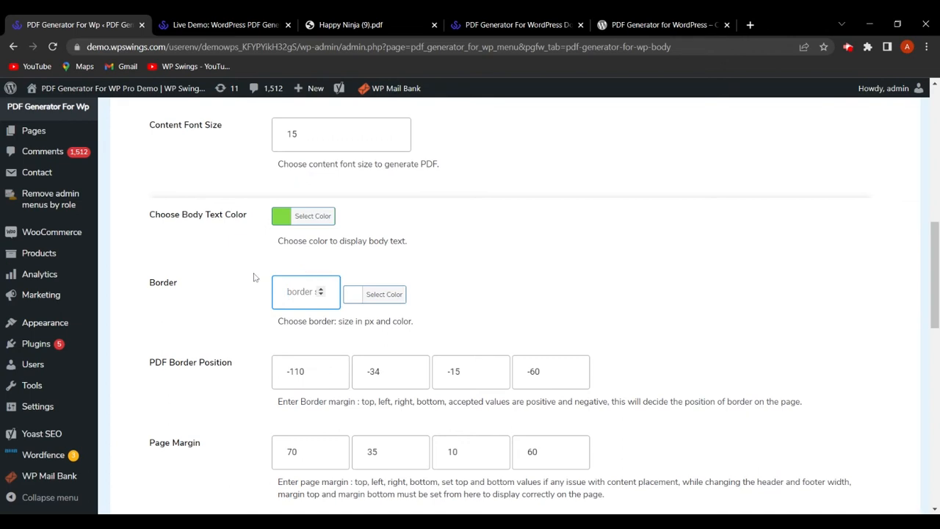
pyautogui.scroll(-1, 515, 296)
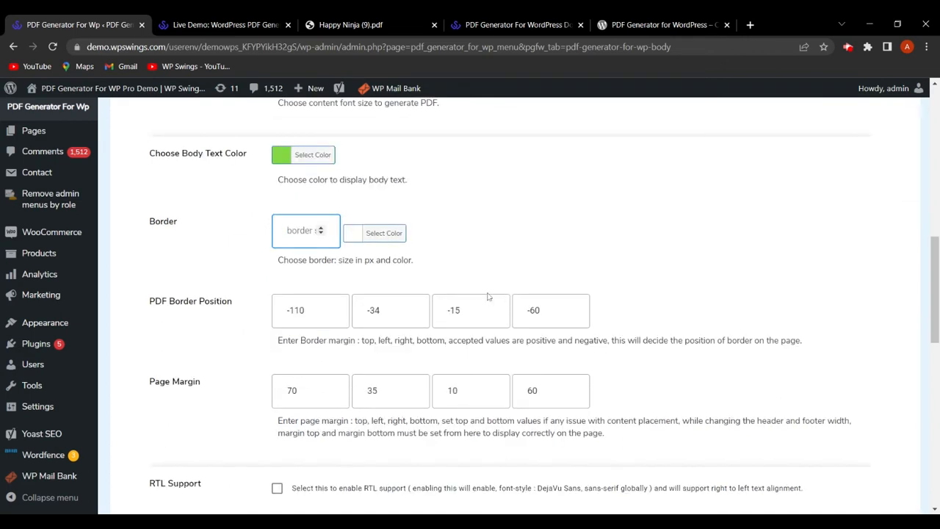
pyautogui.scroll(-1, 221, 324)
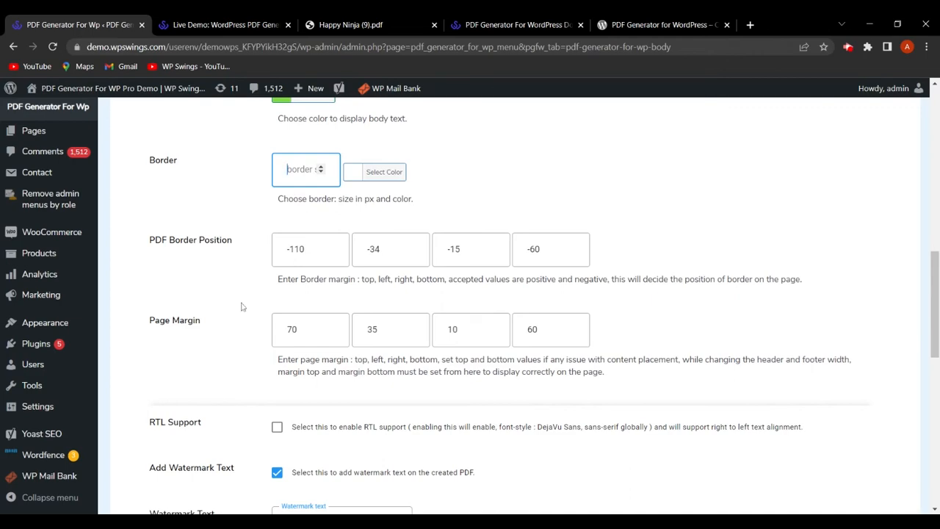
pyautogui.scroll(2, 237, 323)
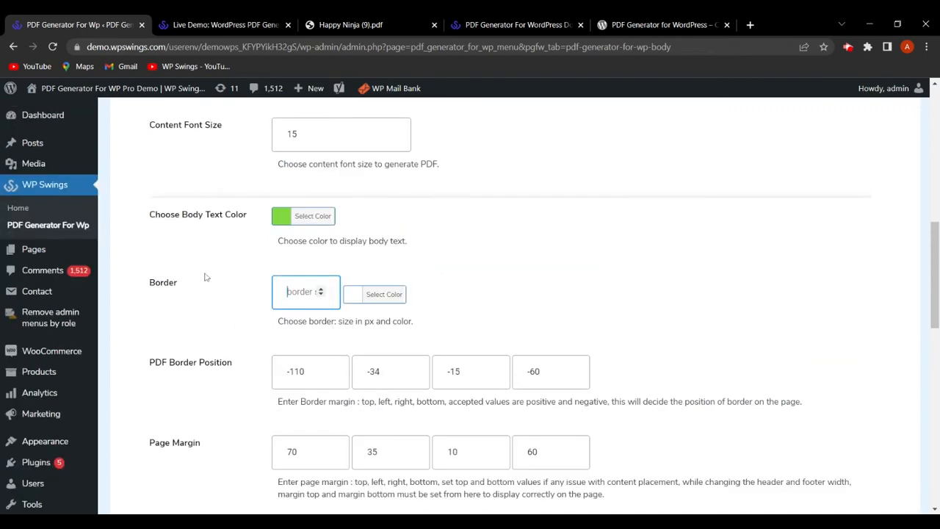
pyautogui.scroll(-10, 201, 284)
pyautogui.scroll(-3, 201, 285)
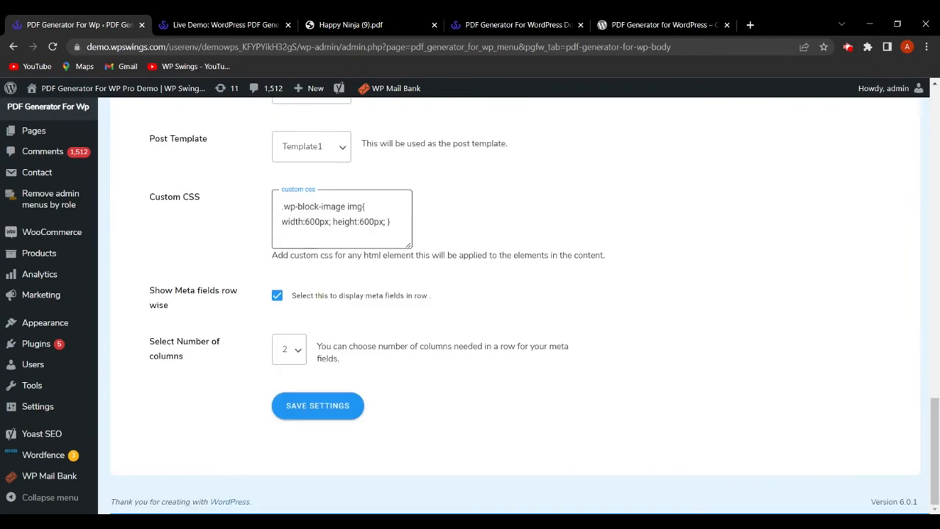
pyautogui.click(317, 405)
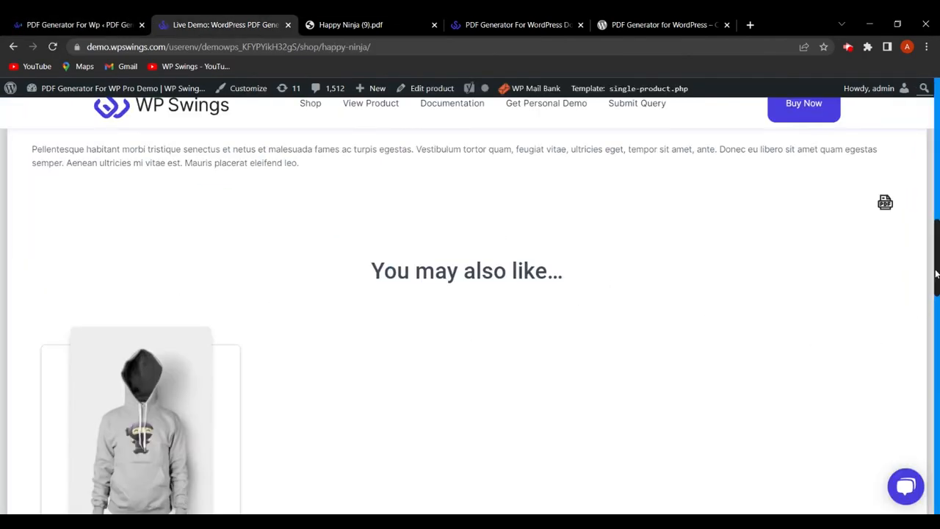
# - Download a fresh Happy Ninja PDF from the product page and examine its title and content fonts and colors
pyautogui.click(885, 202)
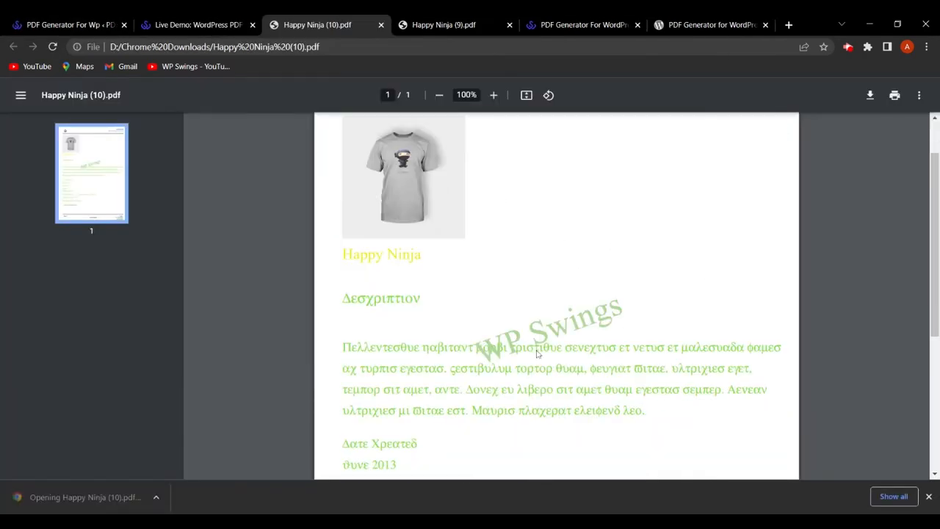
pyautogui.scroll(-3, 538, 354)
pyautogui.scroll(3, 449, 320)
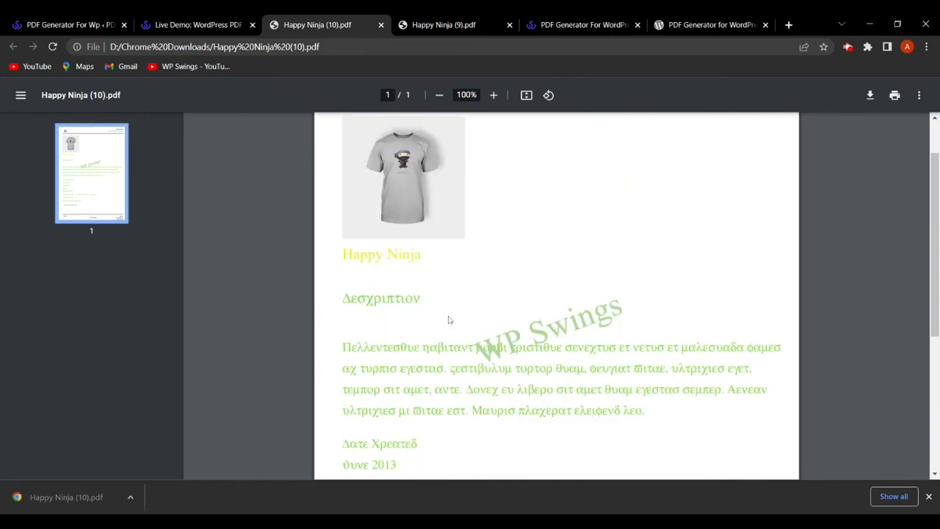
pyautogui.scroll(-2, 437, 321)
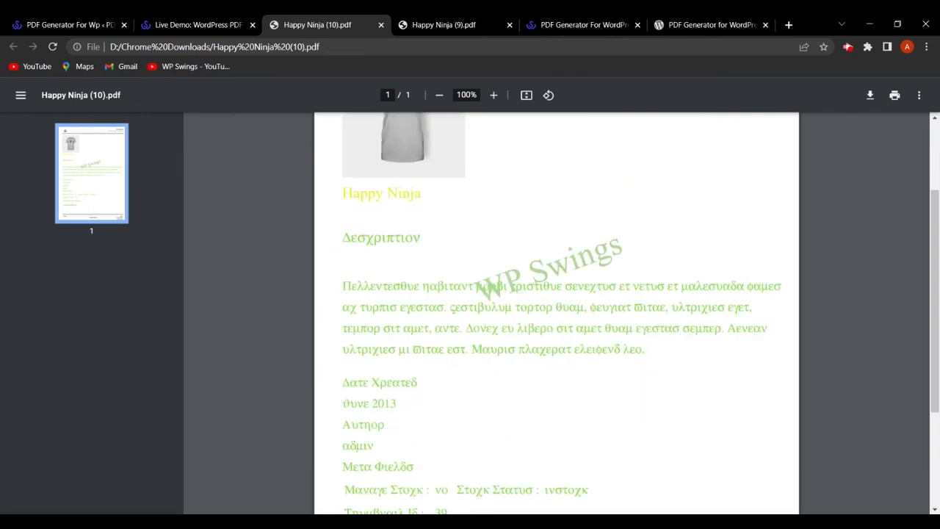
# - Compare the Happy Ninja (10) PDF's title and content text with the title font, size and color in the body settings
pyautogui.scroll(3, 438, 412)
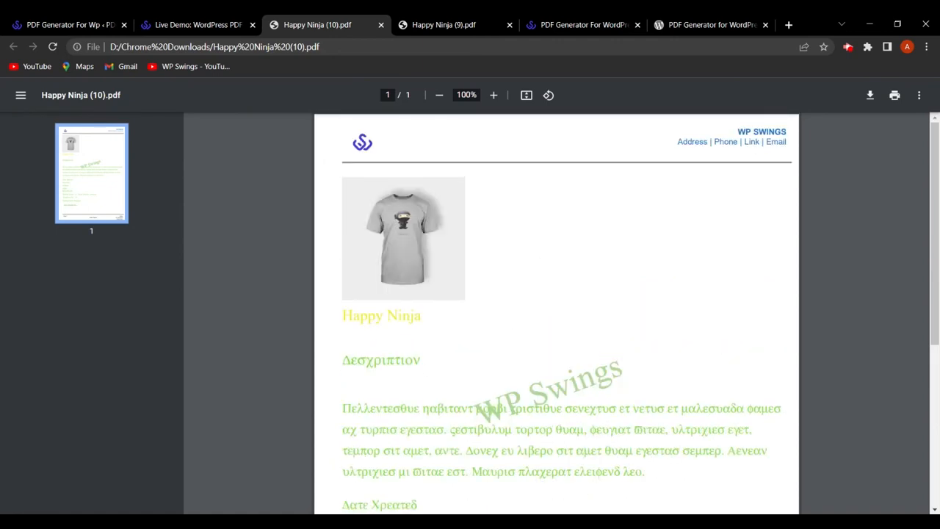
pyautogui.scroll(-5, 547, 358)
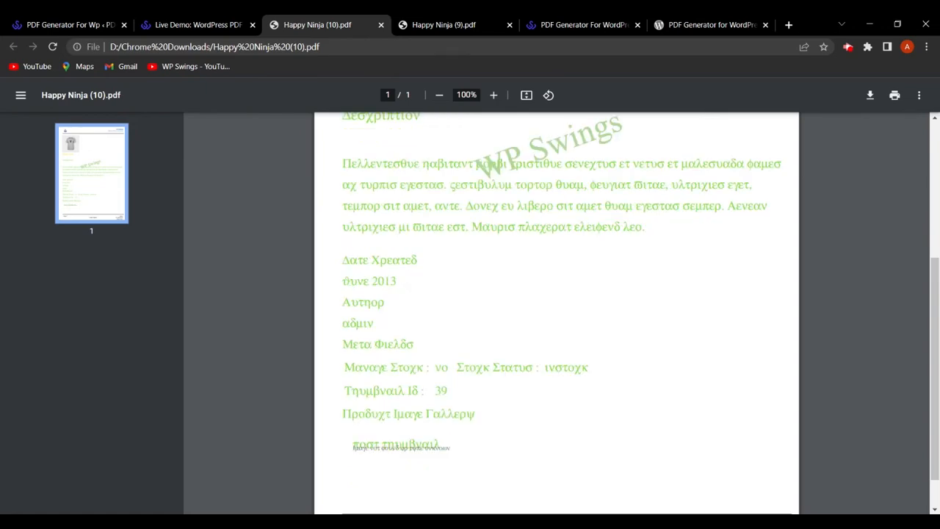
pyautogui.scroll(6, 319, 280)
pyautogui.click(80, 24)
pyautogui.scroll(-3, 525, 377)
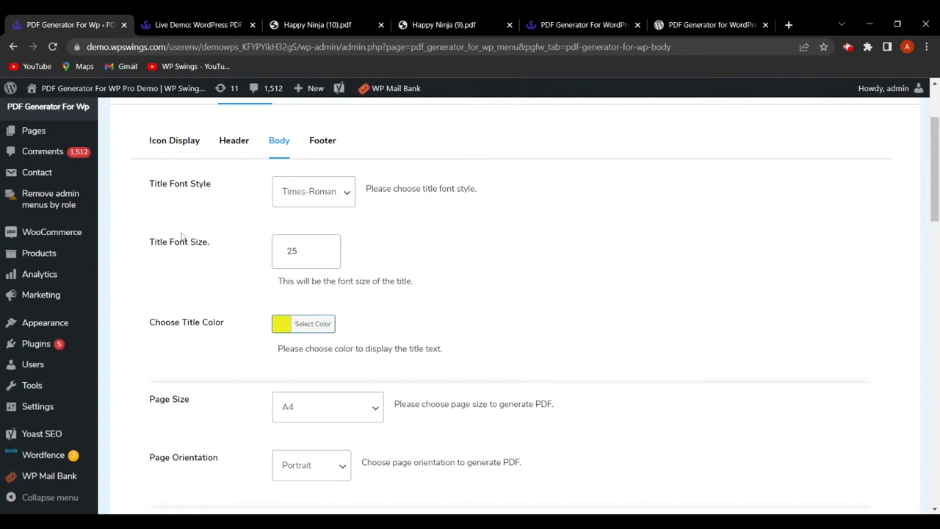
pyautogui.click(314, 25)
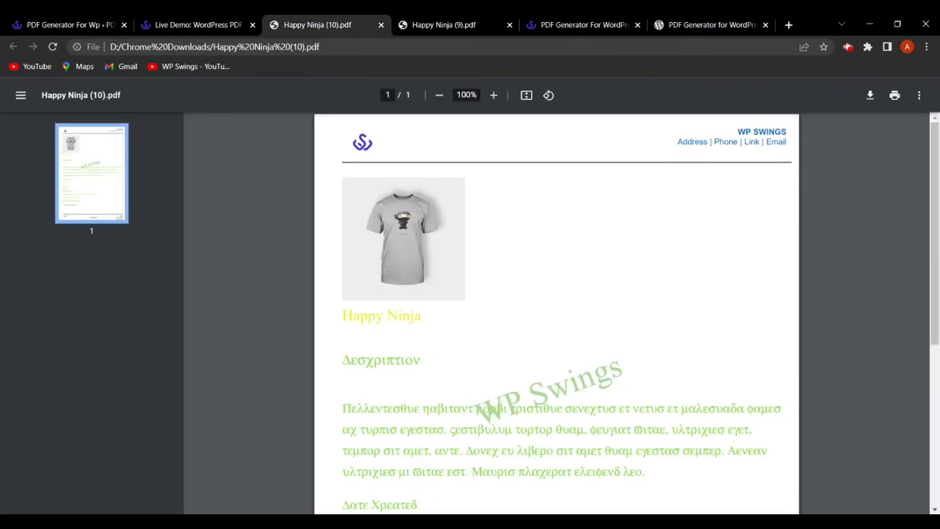
pyautogui.click(98, 22)
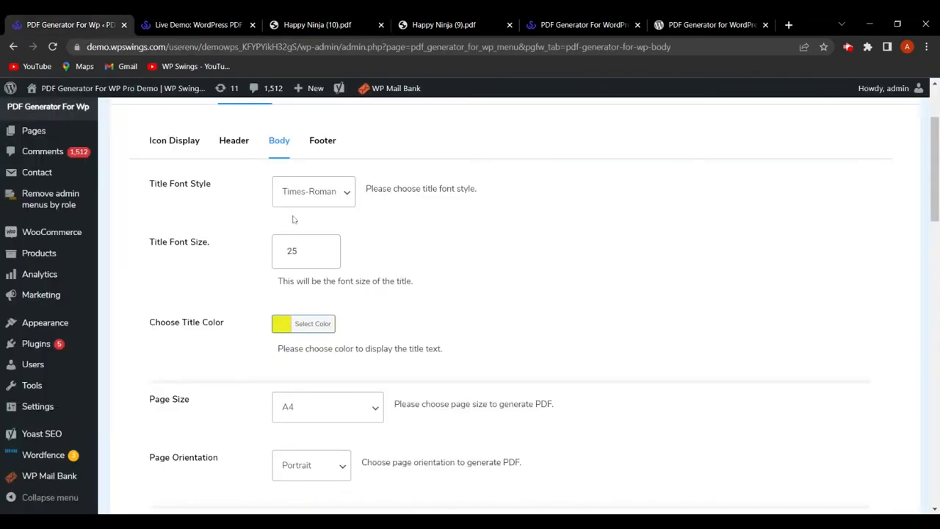
pyautogui.scroll(-2, 456, 253)
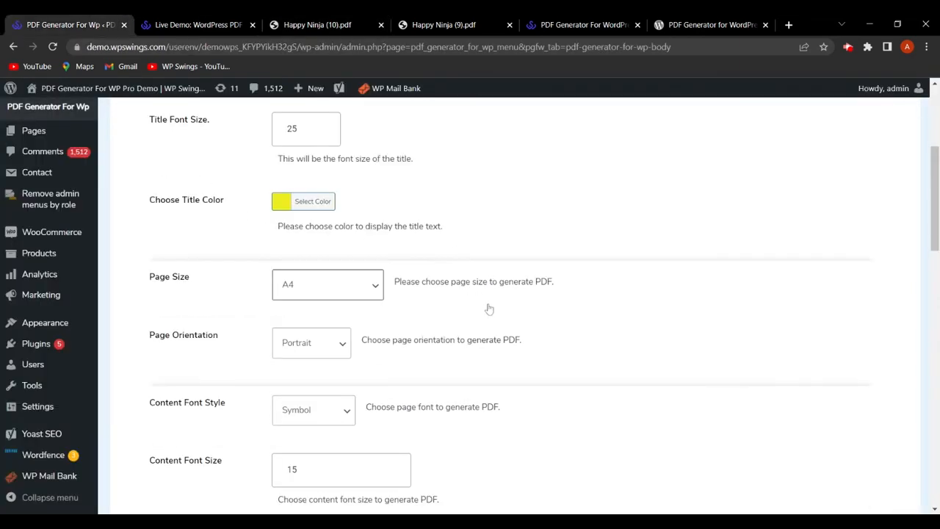
# - Set the content font style to Courier and the title font style to Helvetica in the body settings
pyautogui.scroll(-4, 487, 308)
pyautogui.scroll(2, 472, 332)
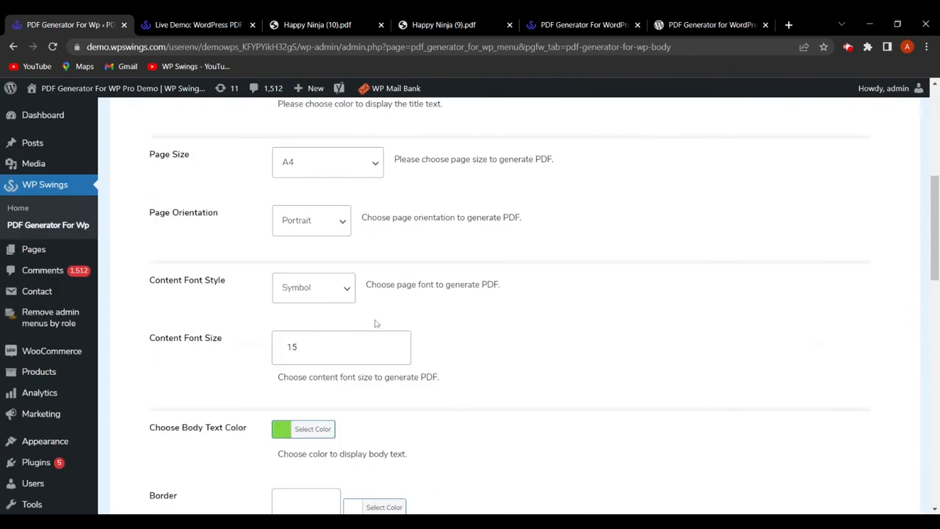
pyautogui.click(324, 309)
pyautogui.scroll(4, 455, 338)
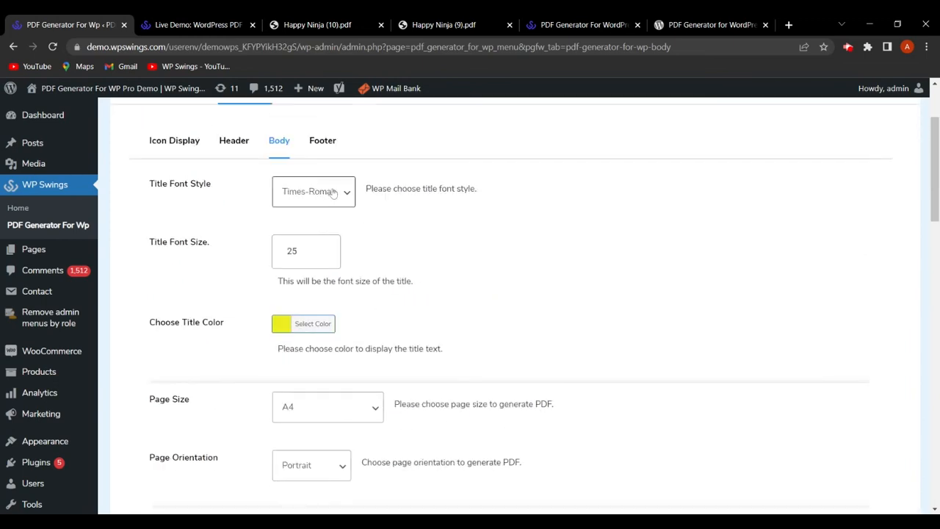
pyautogui.click(330, 214)
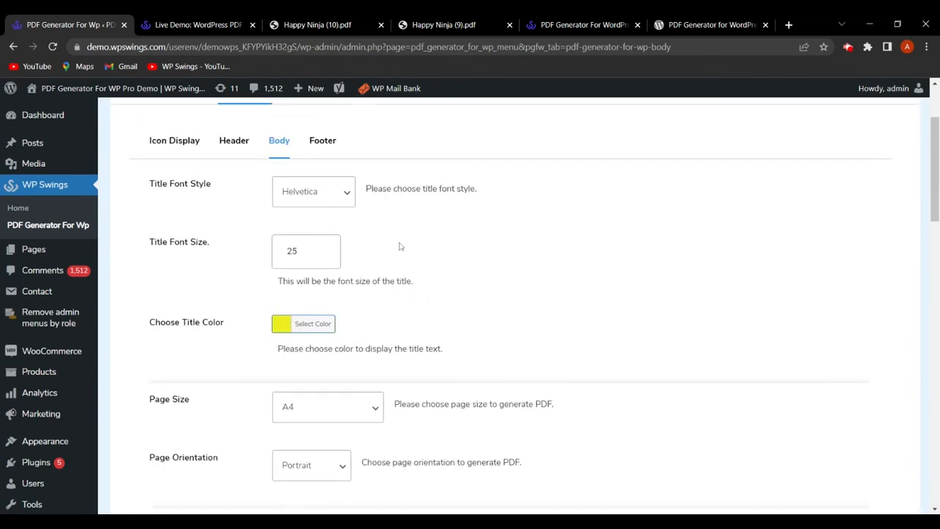
pyautogui.click(283, 324)
pyautogui.click(564, 305)
# - Review the body settings from the title options down to the watermark options, and save them
pyautogui.scroll(-6, 532, 308)
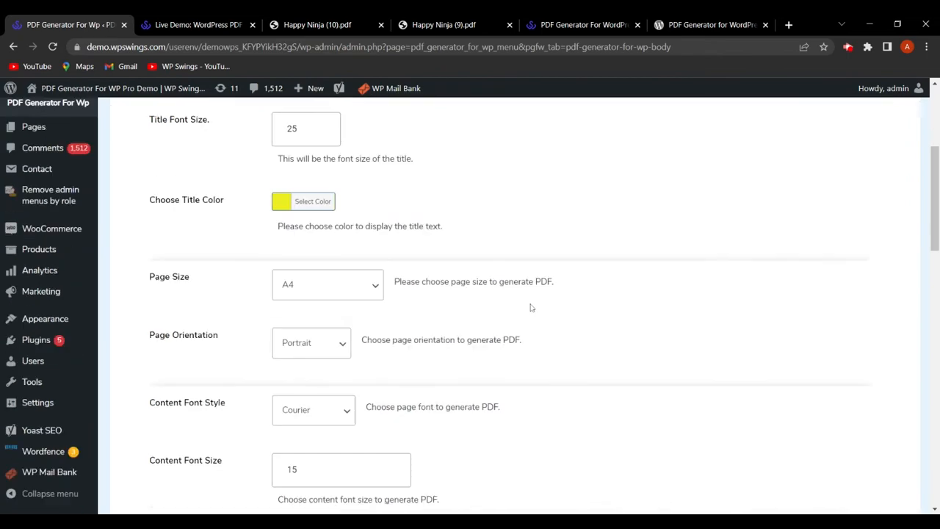
pyautogui.scroll(8, 577, 325)
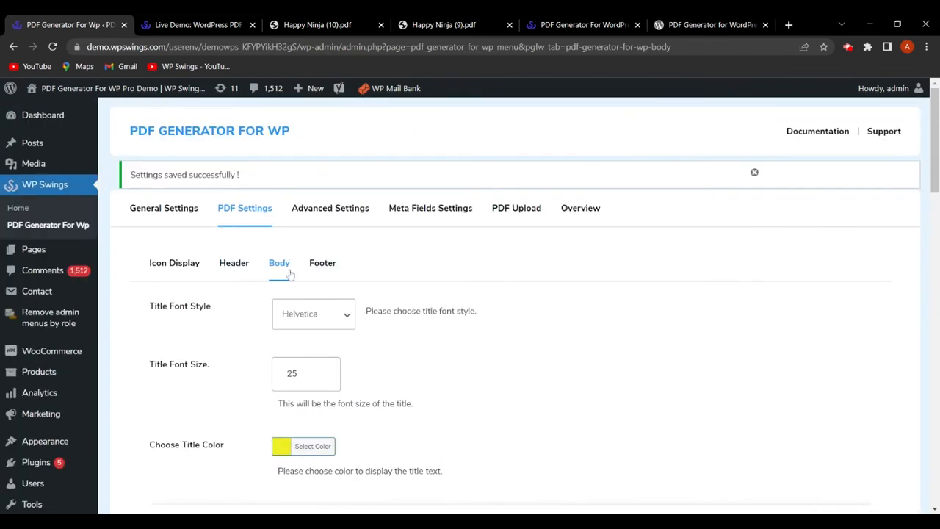
pyautogui.scroll(-8, 565, 368)
pyautogui.scroll(-12, 450, 354)
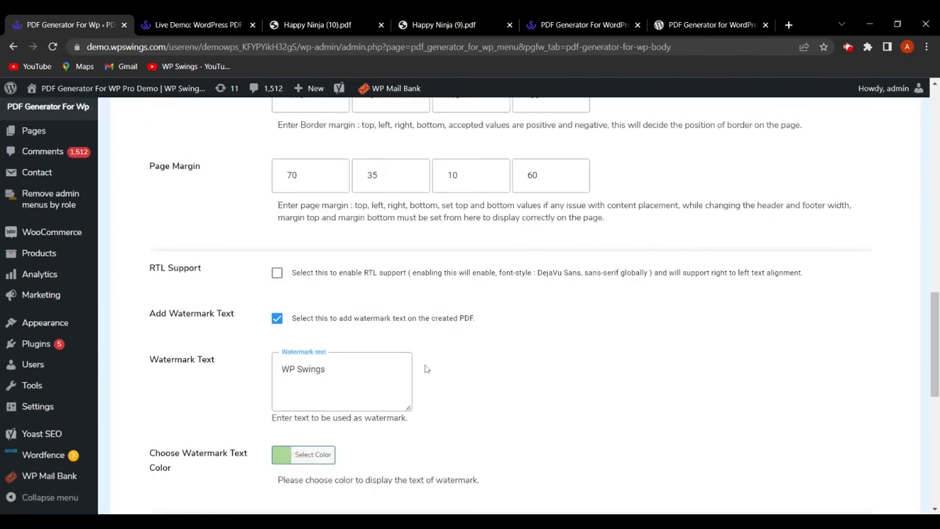
pyautogui.click(318, 412)
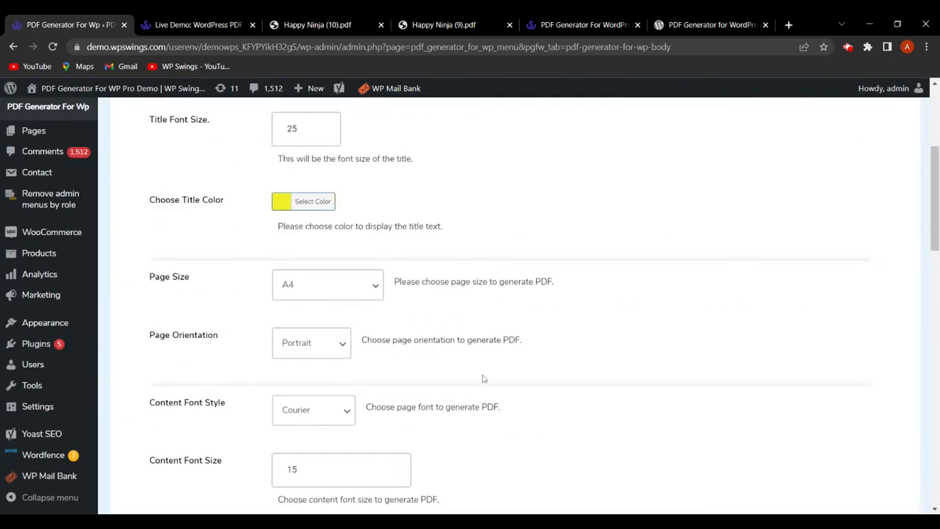
# - Set the watermark text color to the red preset swatch and save the body settings
pyautogui.scroll(-7, 500, 367)
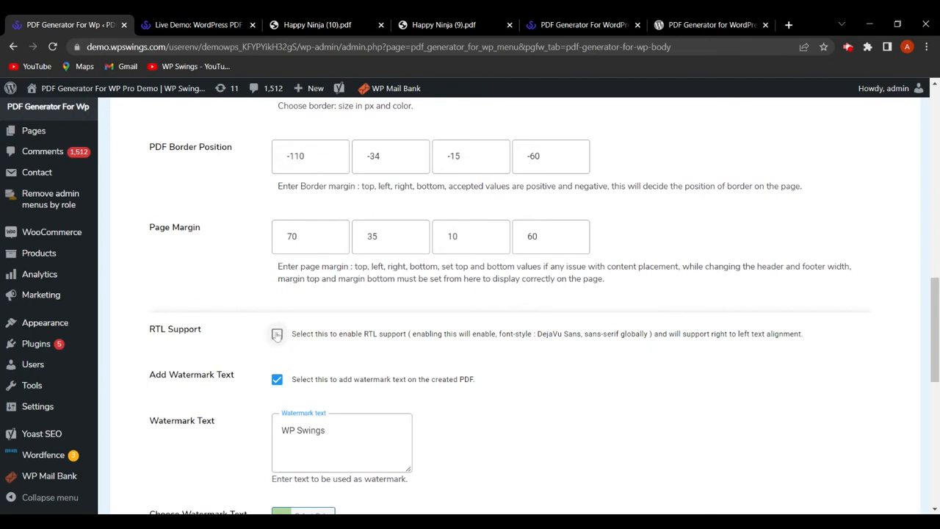
pyautogui.scroll(-2, 535, 380)
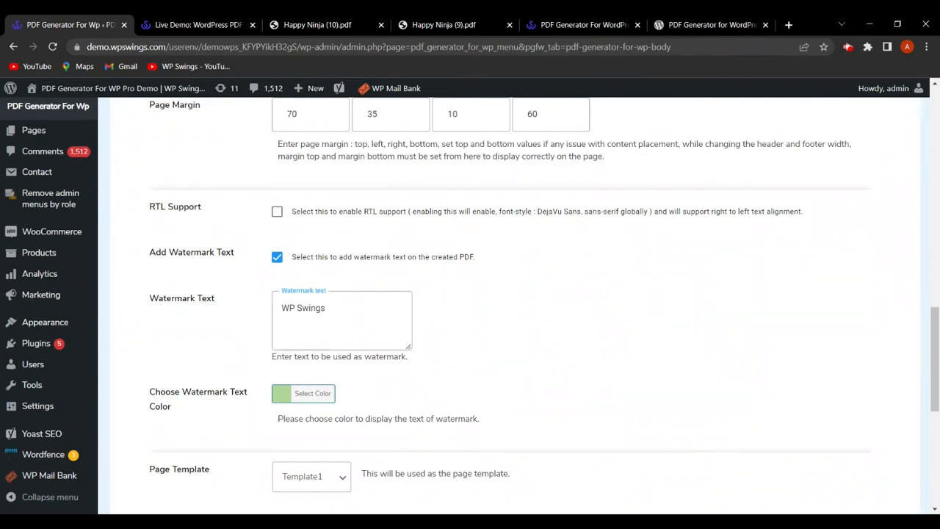
pyautogui.click(285, 398)
pyautogui.scroll(-3, 483, 443)
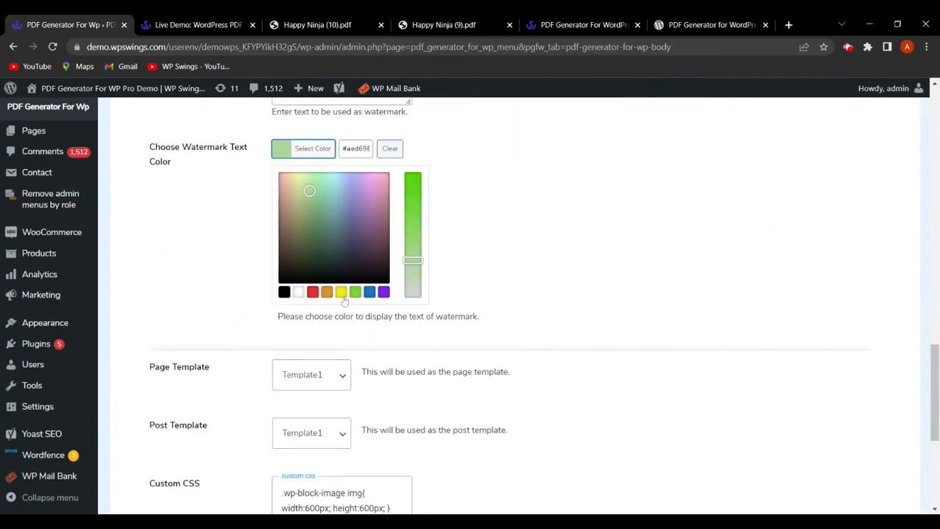
pyautogui.click(313, 292)
pyautogui.click(577, 257)
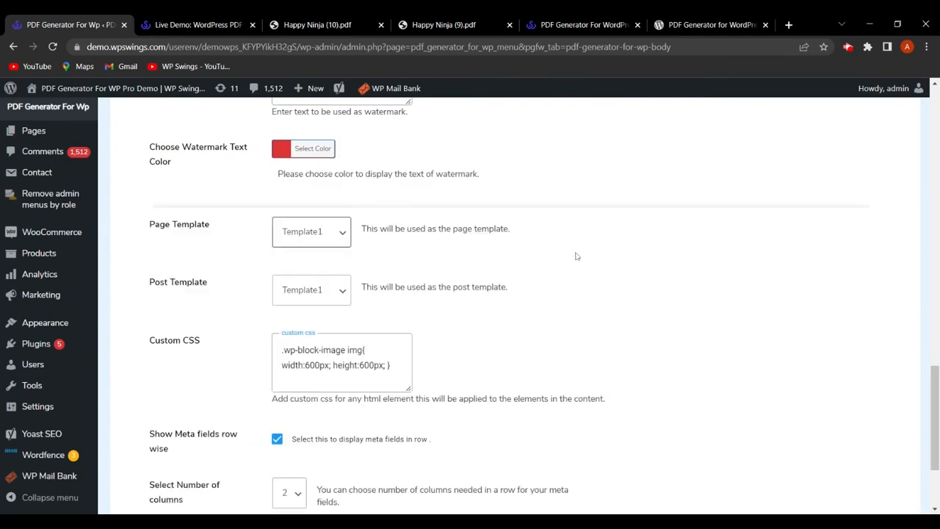
pyautogui.scroll(2, 578, 257)
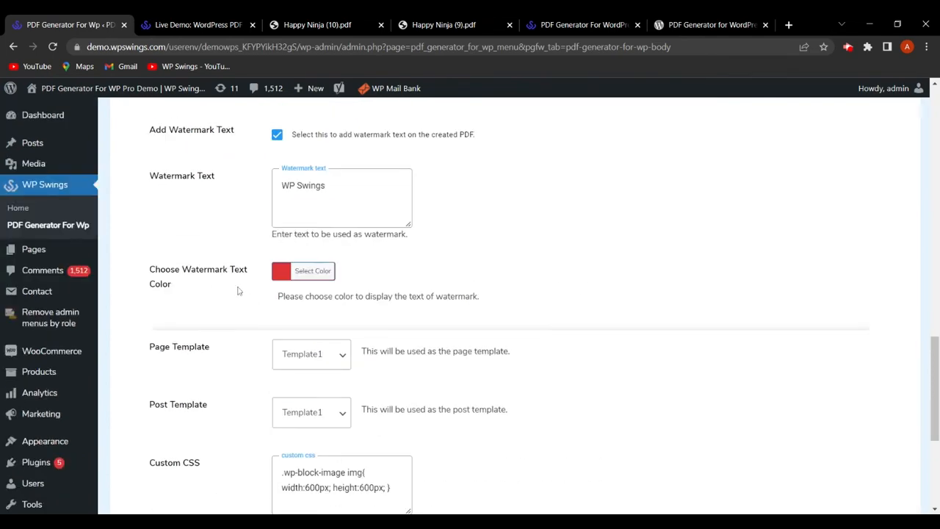
pyautogui.scroll(-3, 311, 294)
pyautogui.scroll(-2, 438, 297)
pyautogui.click(323, 406)
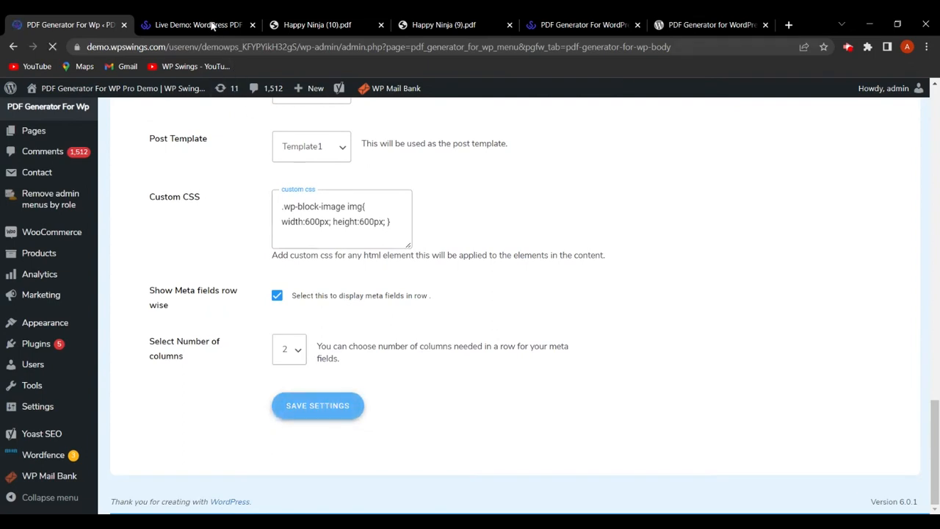
# - Download a fresh Happy Ninja PDF from the product page and examine its fonts and watermark color
pyautogui.click(211, 25)
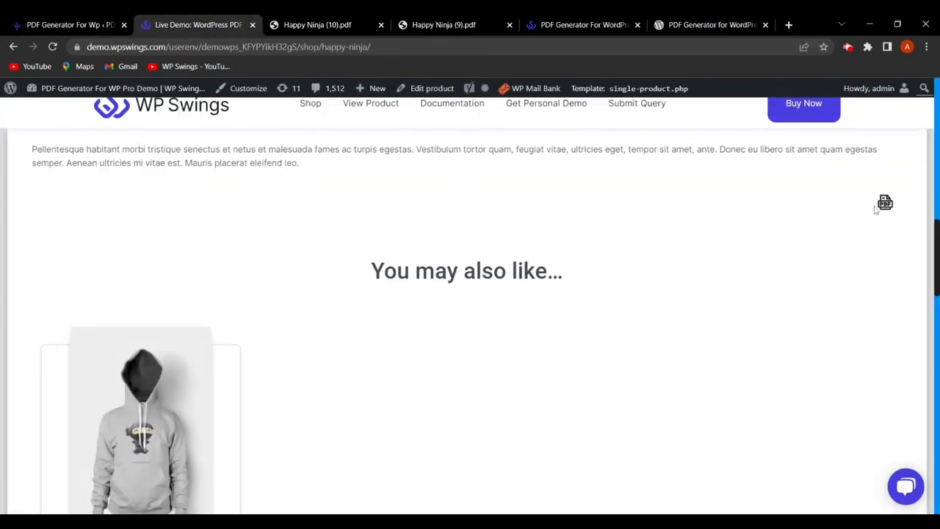
pyautogui.click(885, 204)
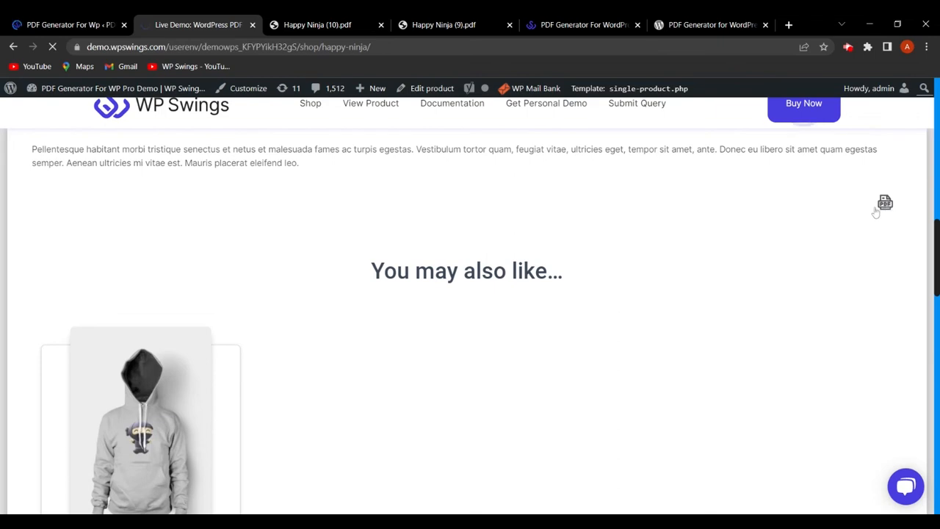
pyautogui.click(75, 494)
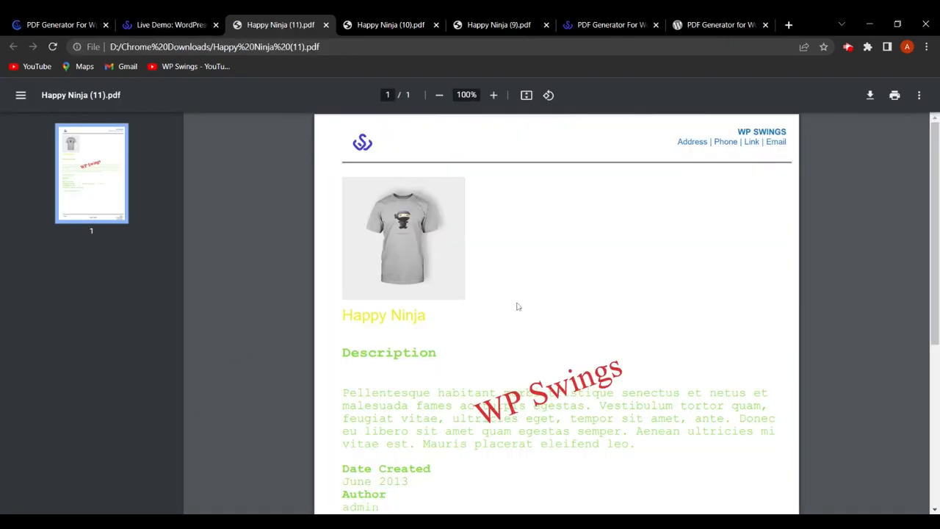
pyautogui.scroll(-3, 488, 300)
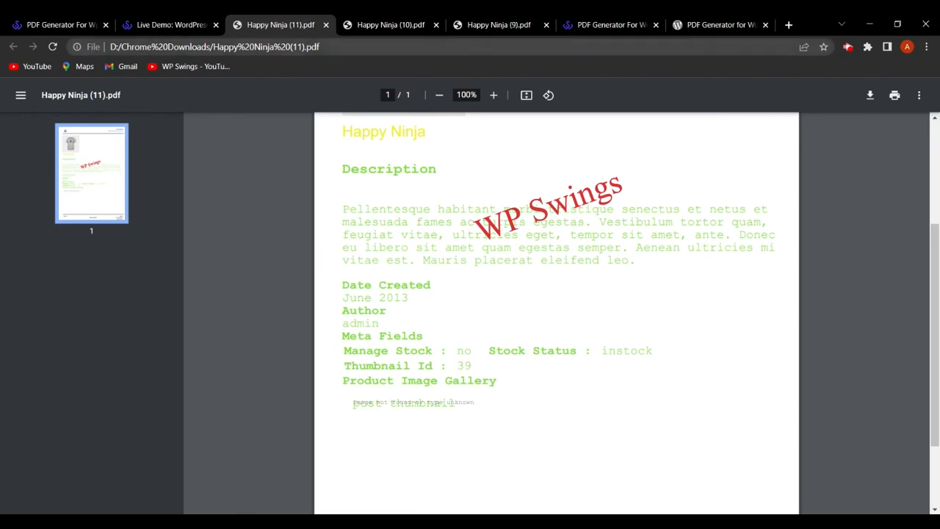
# - Turn off the watermark text on created PDFs in the body settings and save the change
pyautogui.click(45, 23)
pyautogui.scroll(-10, 455, 358)
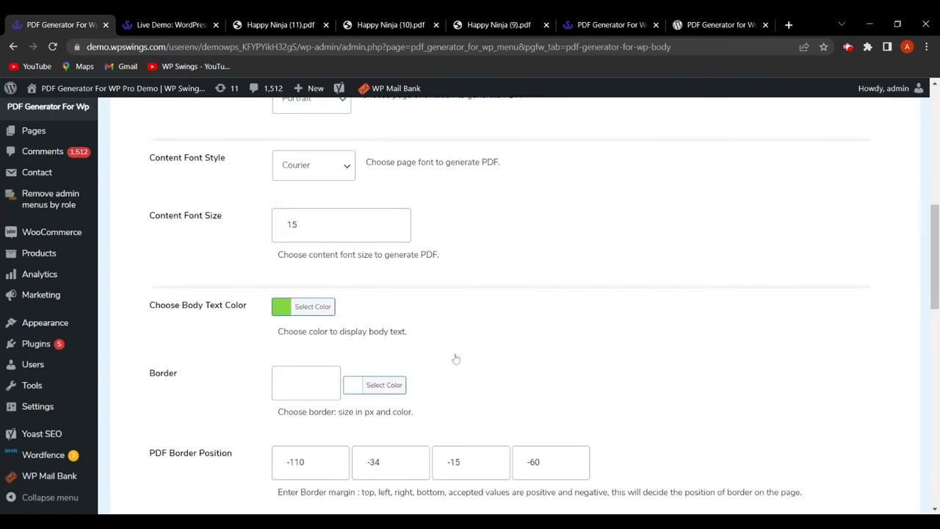
pyautogui.scroll(-6, 455, 359)
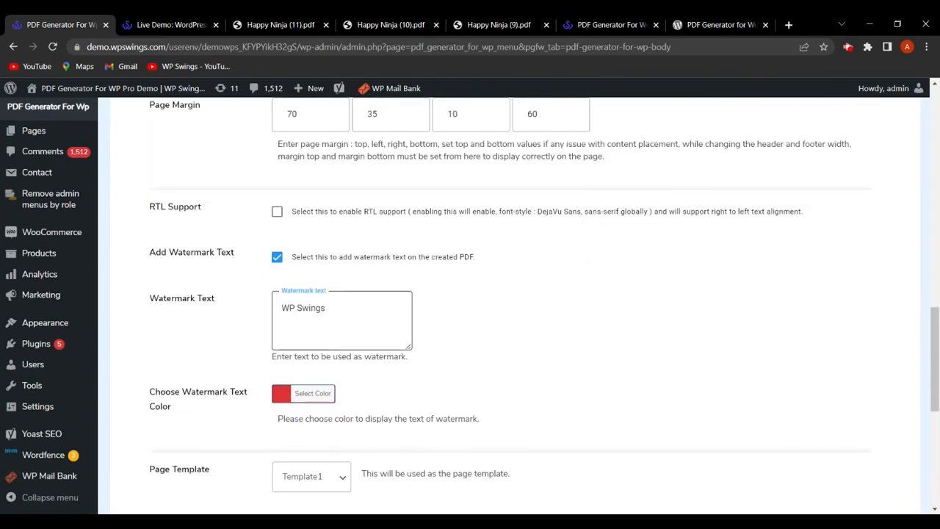
pyautogui.click(277, 258)
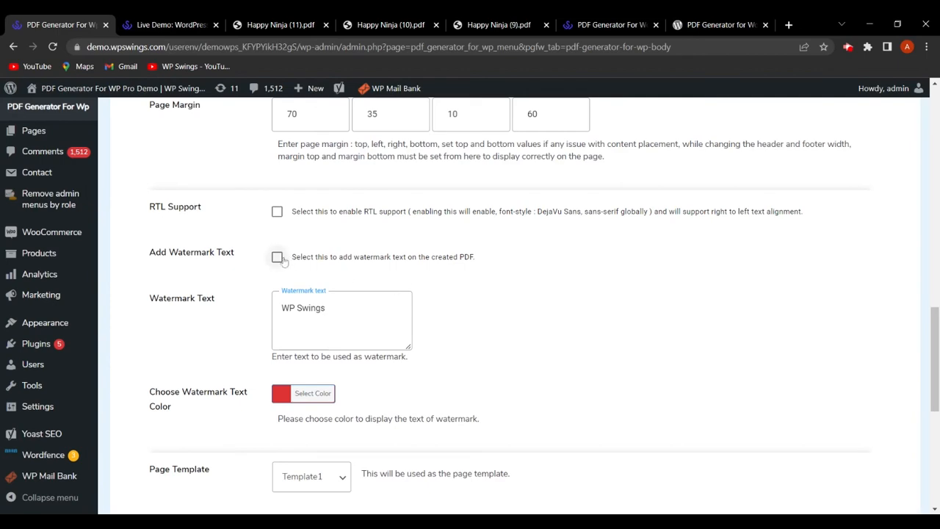
pyautogui.scroll(-6, 284, 262)
pyautogui.click(335, 407)
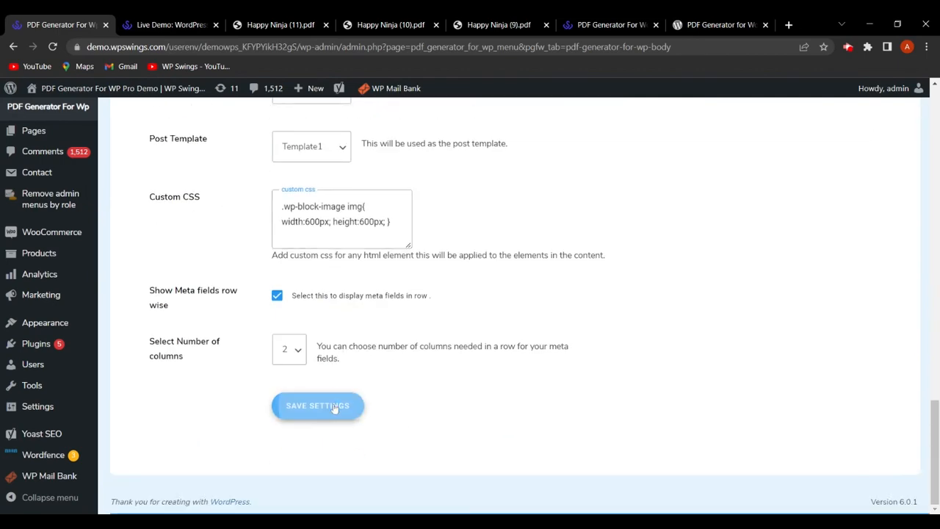
# - Check the freshly downloaded Happy Ninja (12) PDF for a watermark, and close the four open Happy Ninja PDFs
pyautogui.scroll(-3, 470, 375)
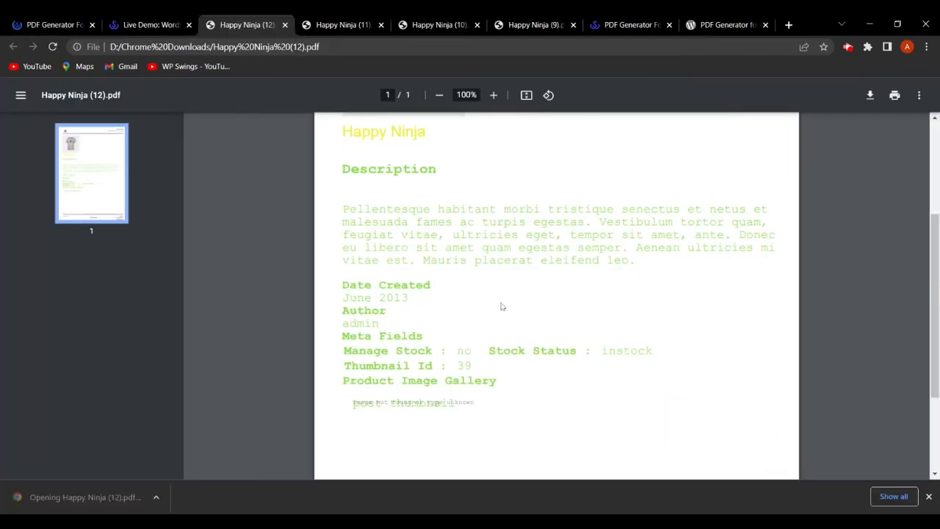
pyautogui.click(17, 25)
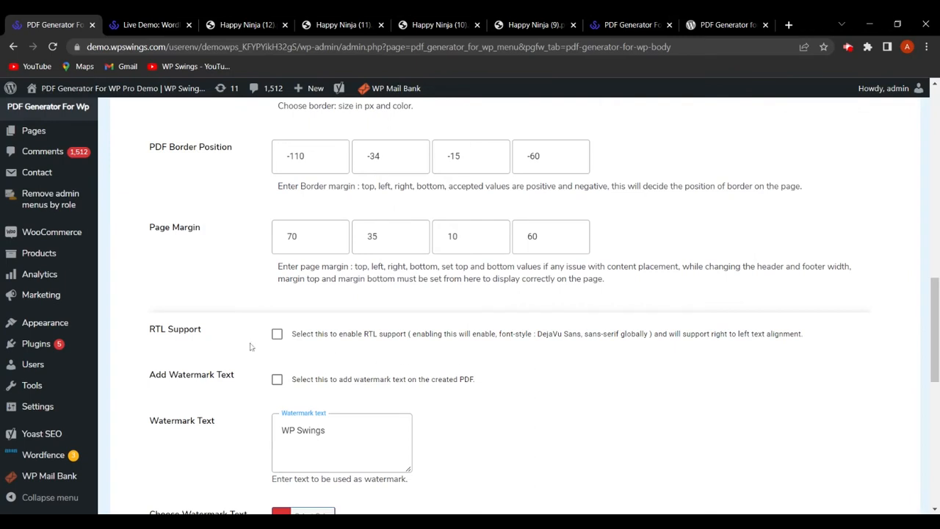
pyautogui.click(285, 25)
pyautogui.click(285, 25)
pyautogui.click(285, 25)
pyautogui.click(285, 25)
# - Review the watermark, page and post template, custom CSS, and meta field row and column options in the body settings
pyautogui.scroll(-3, 524, 378)
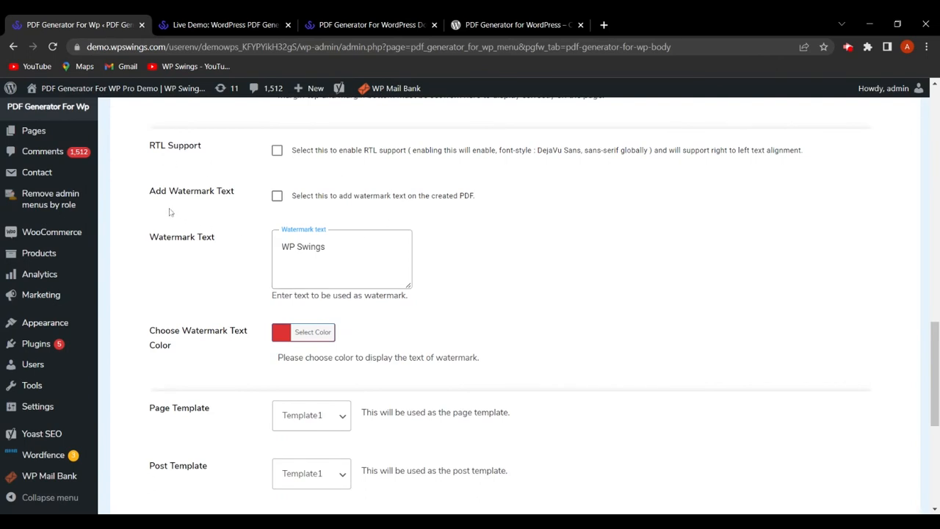
pyautogui.scroll(-3, 231, 229)
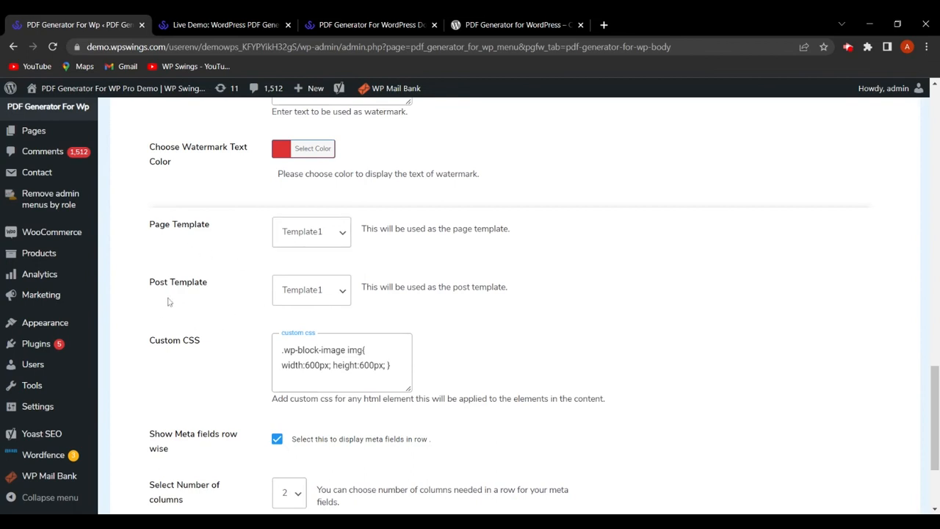
pyautogui.scroll(-1, 225, 306)
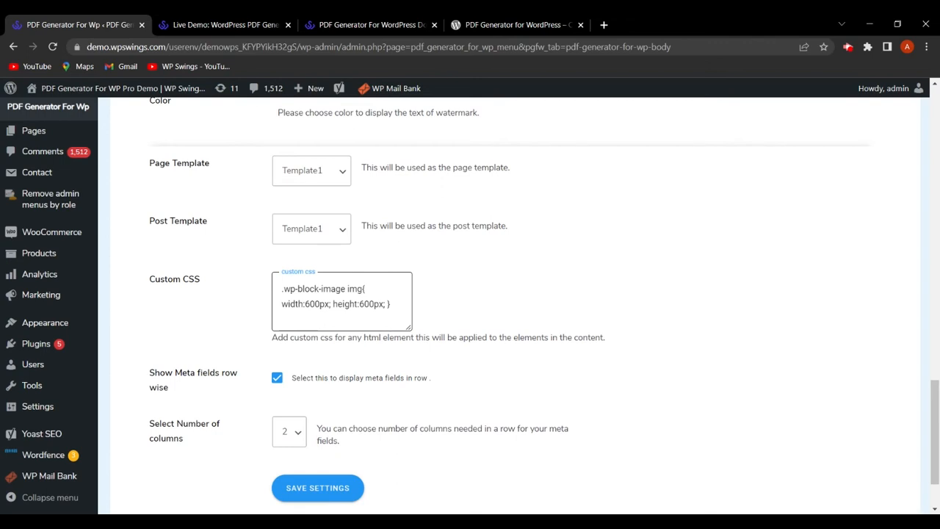
pyautogui.scroll(-2, 462, 306)
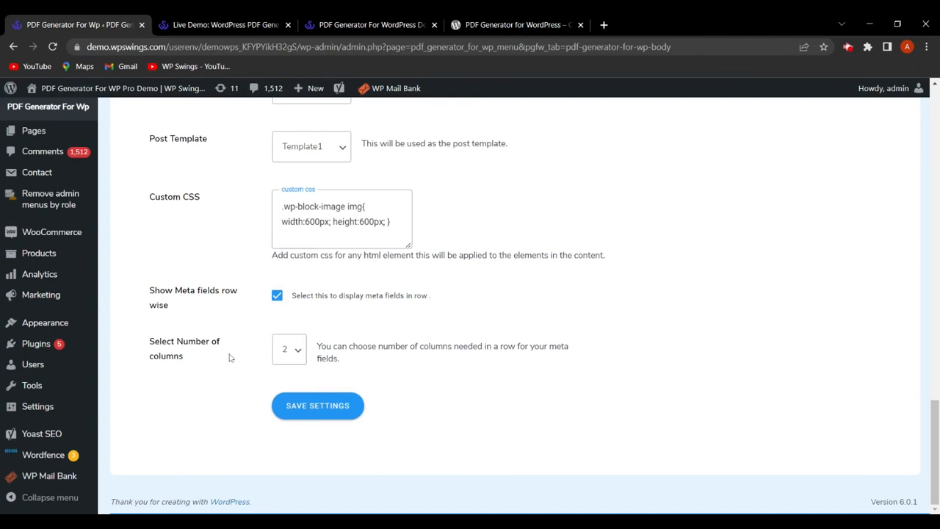
pyautogui.scroll(8, 231, 353)
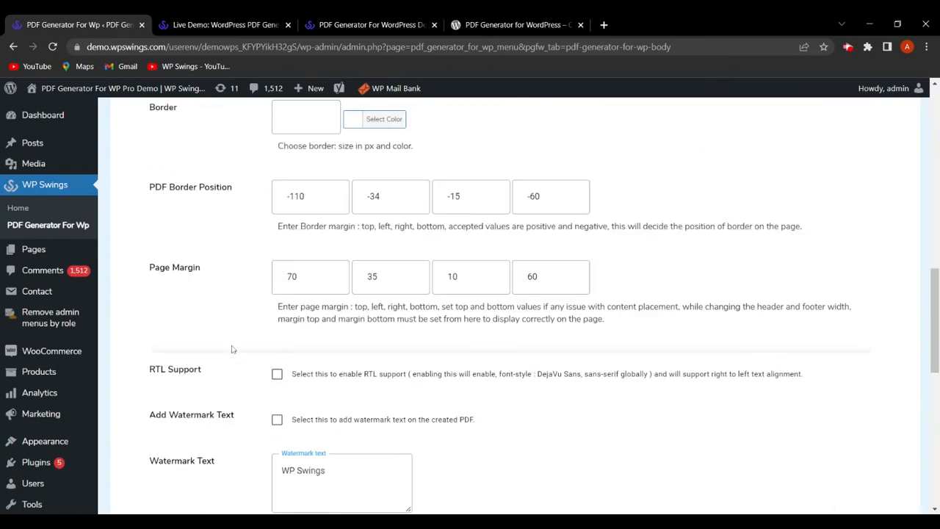
pyautogui.scroll(12, 231, 349)
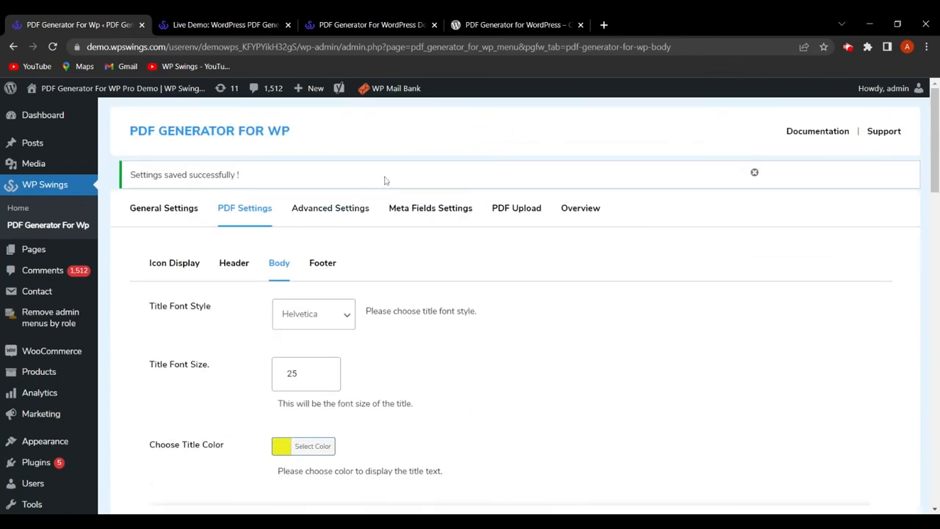
# - Replace the tagline in the PDF footer settings with "Fuel WordPress Growth, Not Complexities"
pyautogui.scroll(-8, 499, 330)
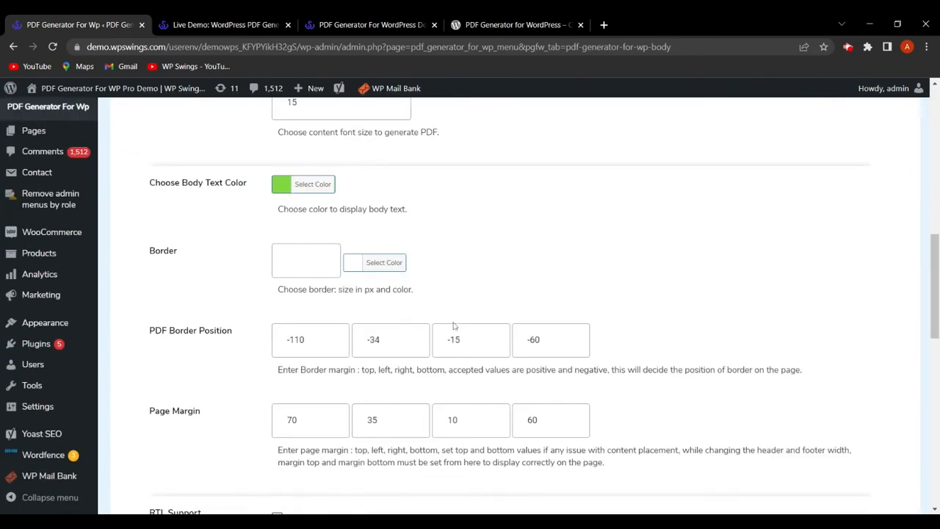
pyautogui.scroll(-8, 453, 326)
pyautogui.scroll(10, 453, 331)
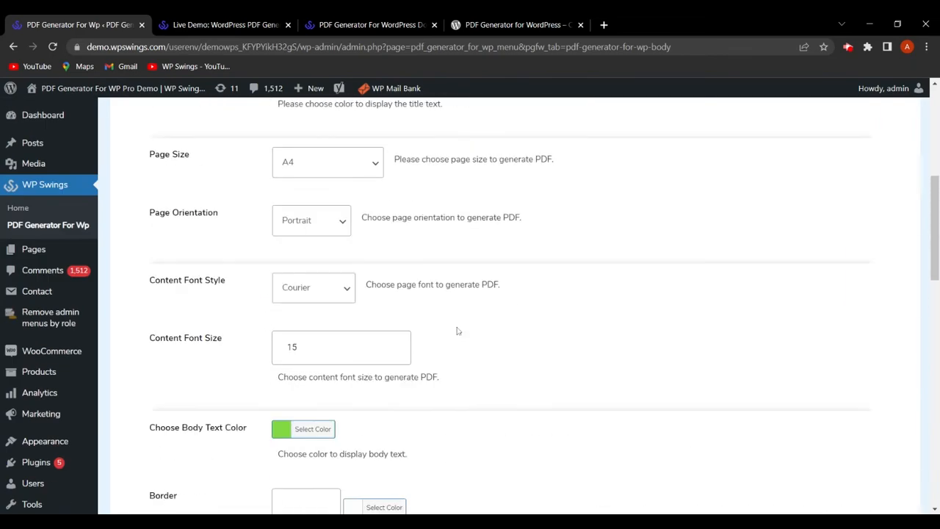
pyautogui.scroll(5, 457, 331)
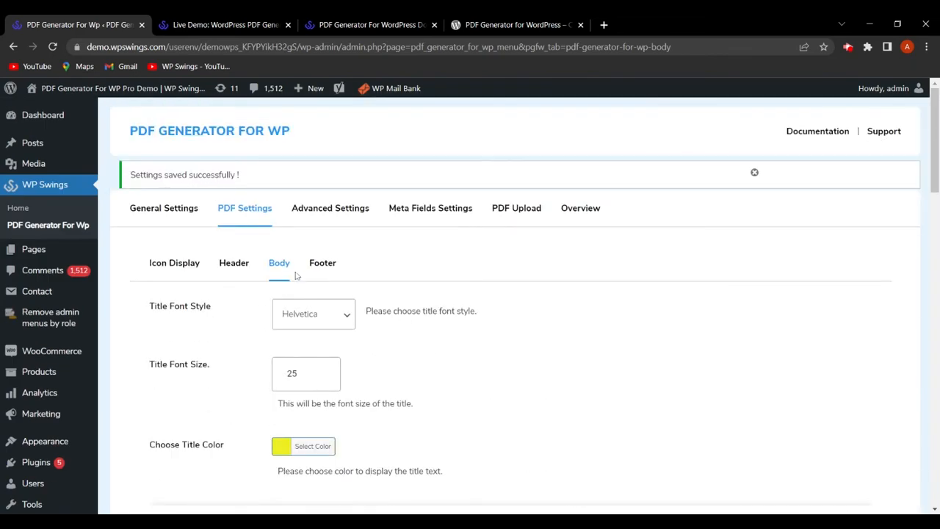
pyautogui.click(325, 264)
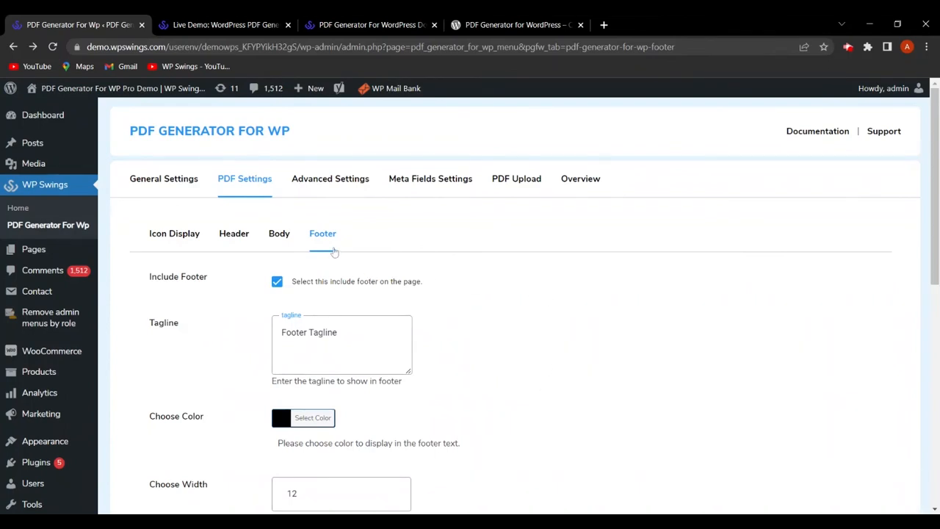
pyautogui.scroll(-2, 423, 263)
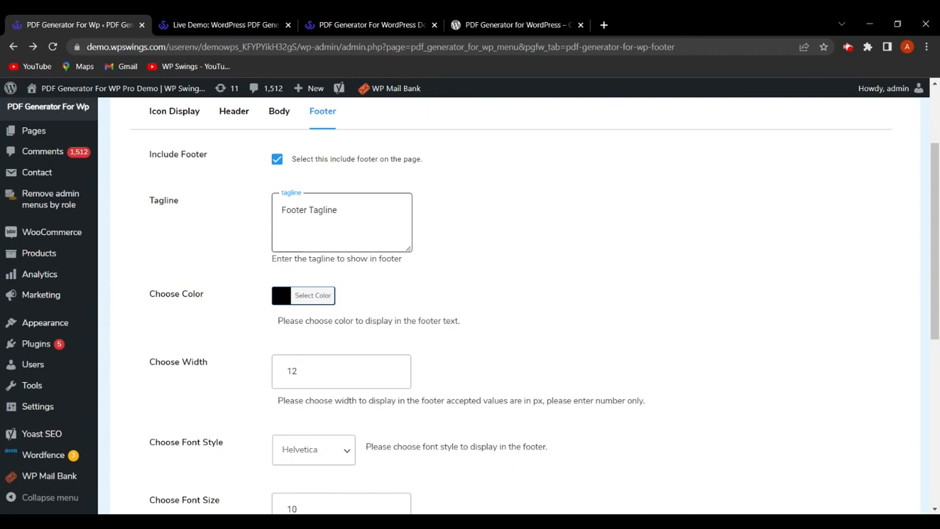
pyautogui.moveTo(343, 212); pyautogui.dragTo(270, 215)
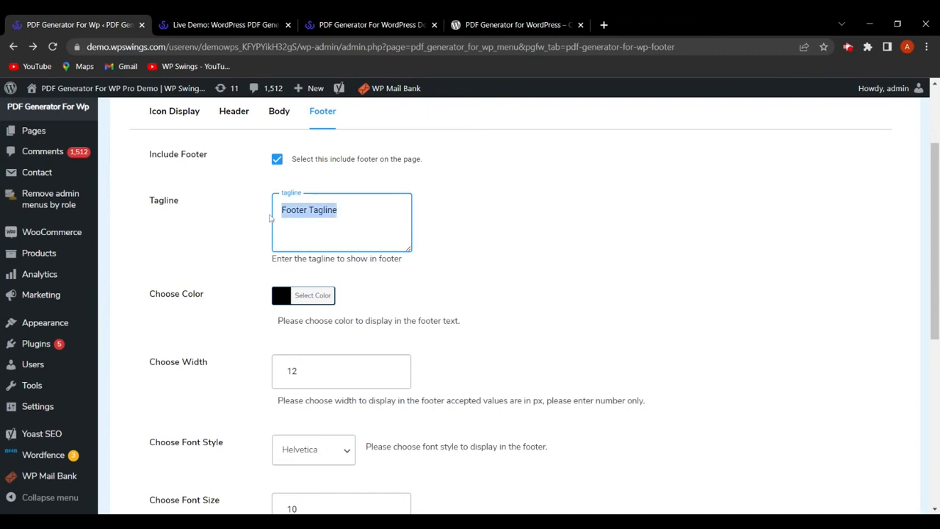
pyautogui.press('BackSpace')
pyautogui.write('Fuel WordPress Growth, Not Complexities')
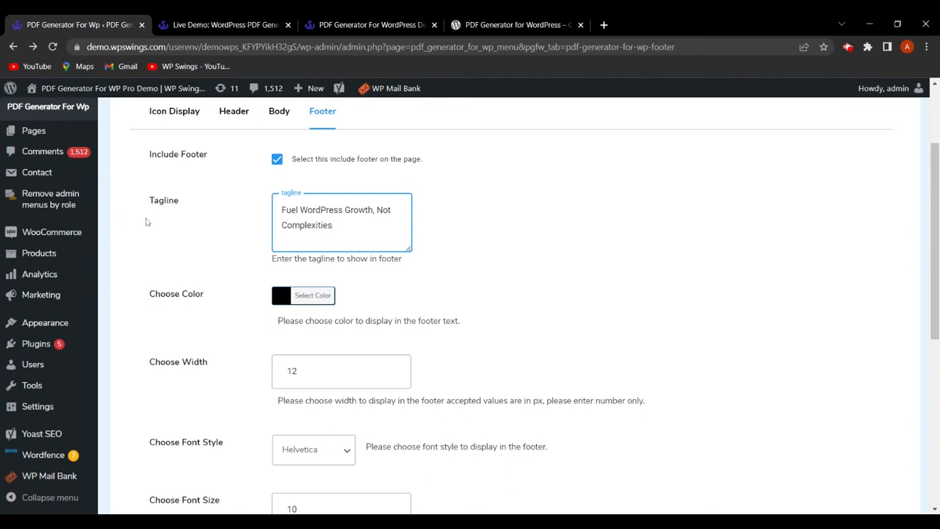
# - Set the footer text color to the yellow preset and the footer font style to Courier
pyautogui.scroll(-1, 219, 272)
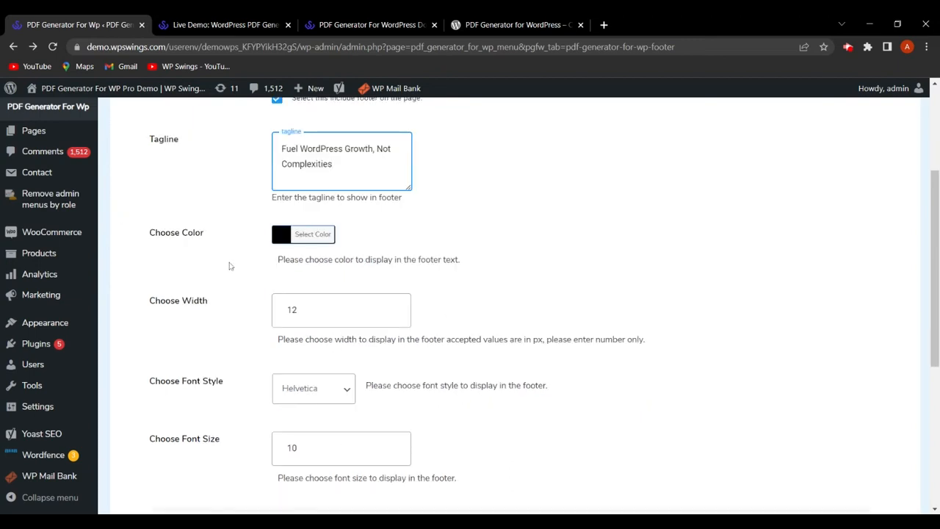
pyautogui.click(280, 238)
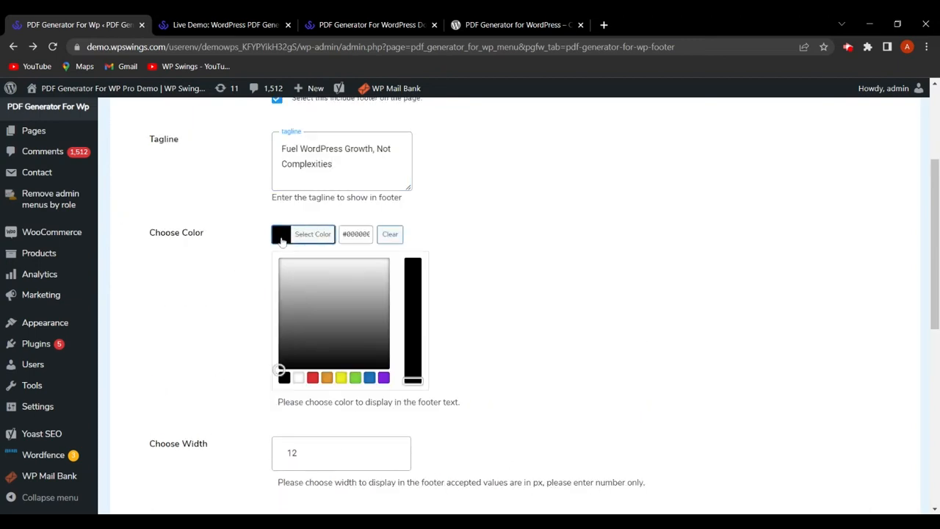
pyautogui.click(341, 379)
pyautogui.click(514, 325)
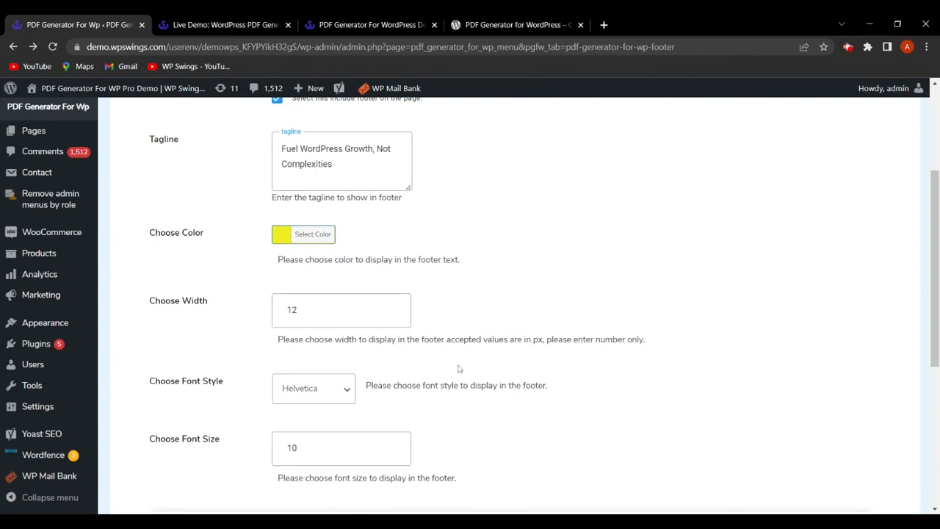
pyautogui.scroll(-2, 412, 357)
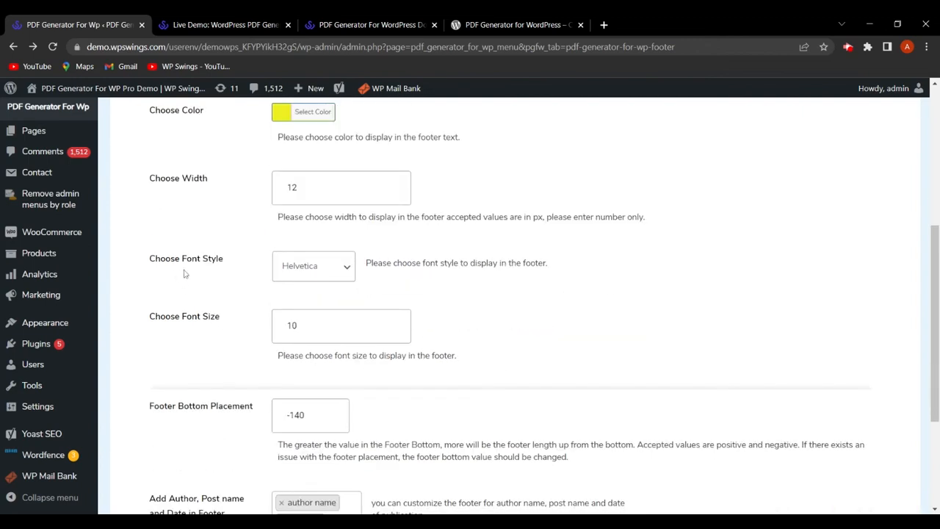
pyautogui.click(326, 280)
pyautogui.click(317, 317)
pyautogui.scroll(-1, 500, 321)
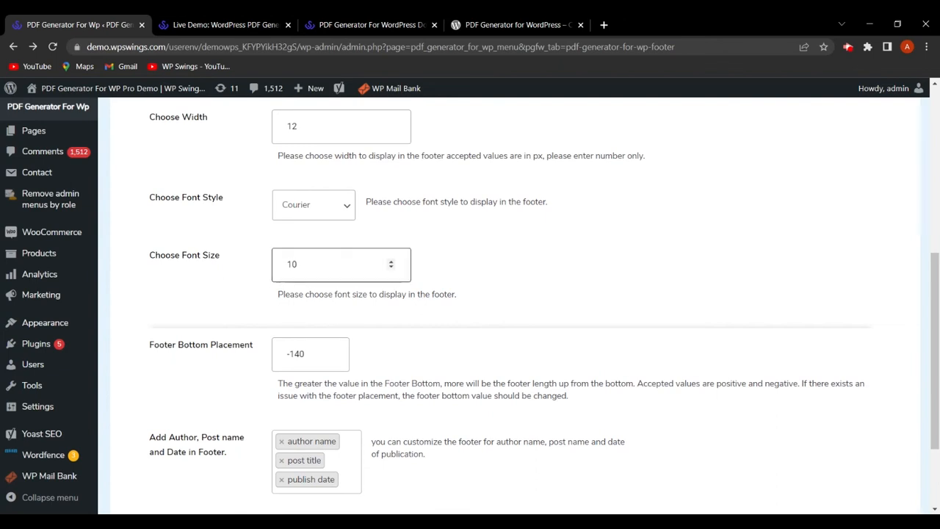
# - Review the footer font size, bottom placement and author, post name and date fields, and save the footer settings
pyautogui.scroll(1, 341, 265)
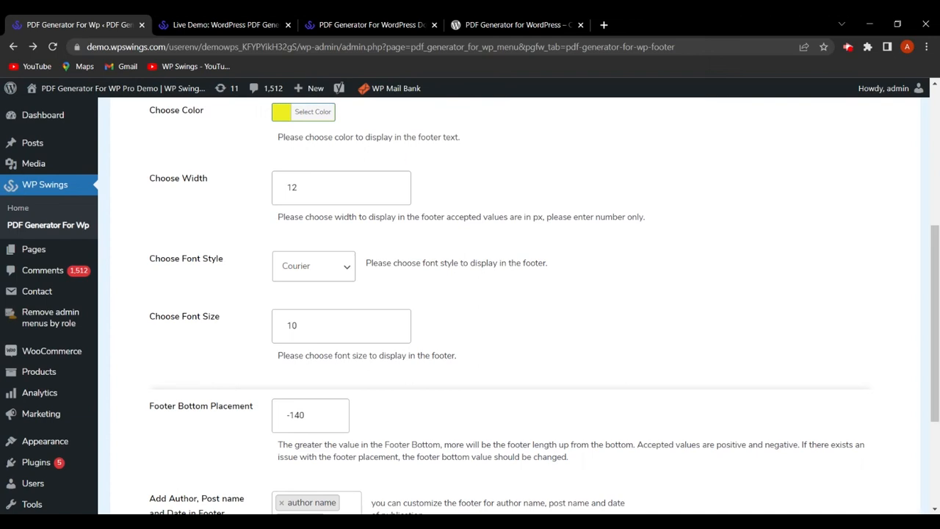
pyautogui.scroll(-1, 543, 314)
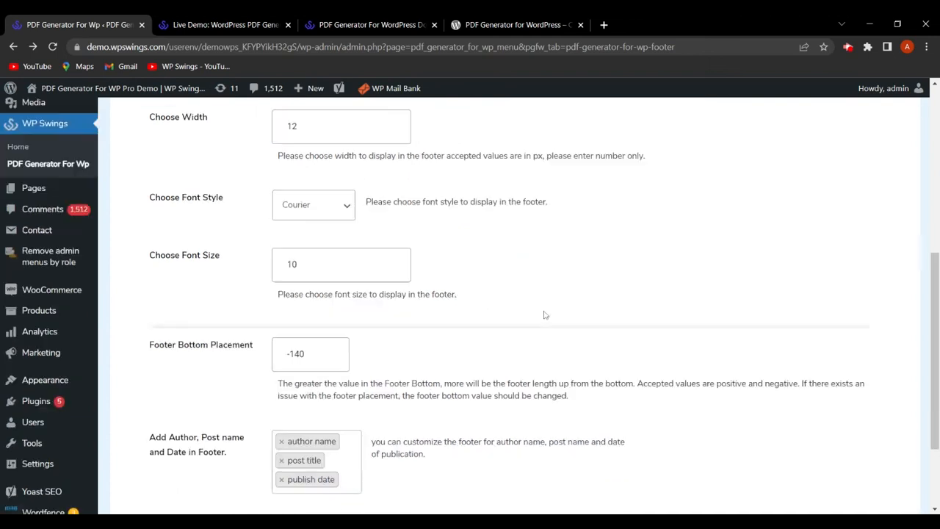
pyautogui.scroll(-2, 543, 314)
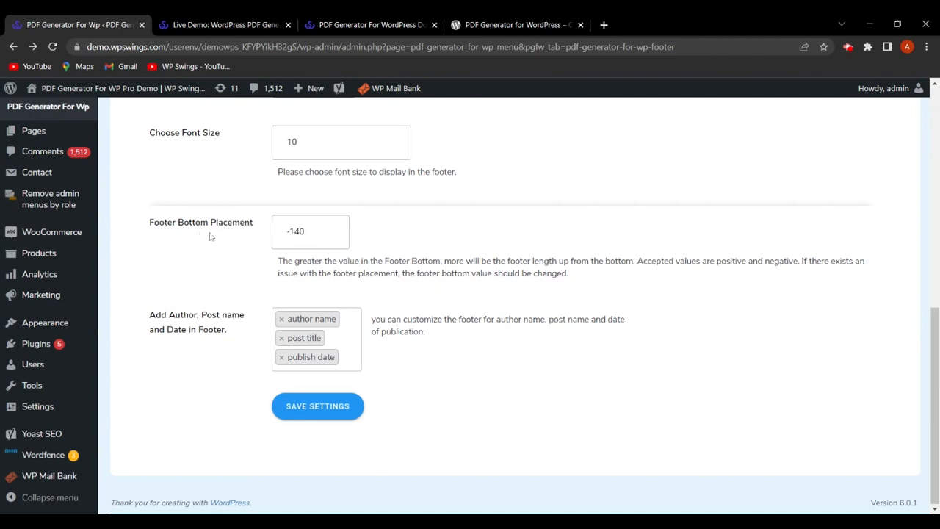
pyautogui.click(284, 239)
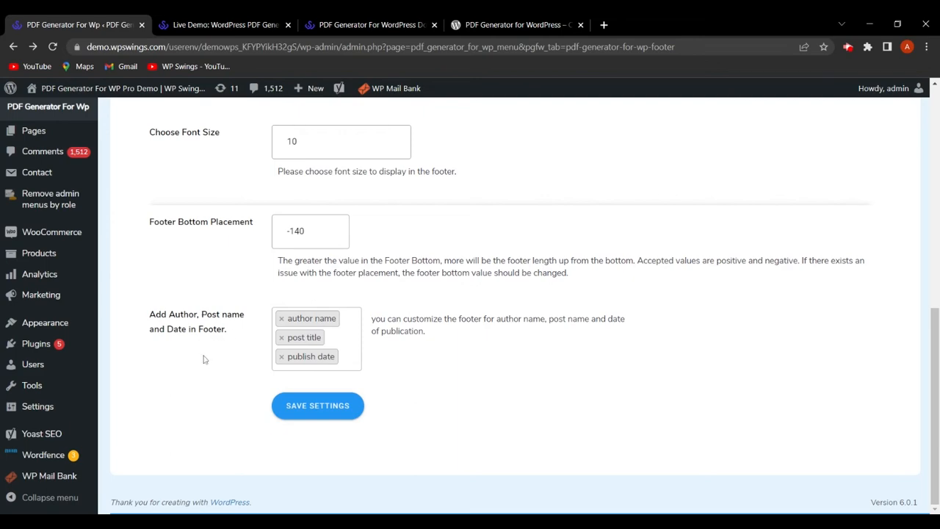
pyautogui.click(311, 404)
pyautogui.scroll(3, 452, 360)
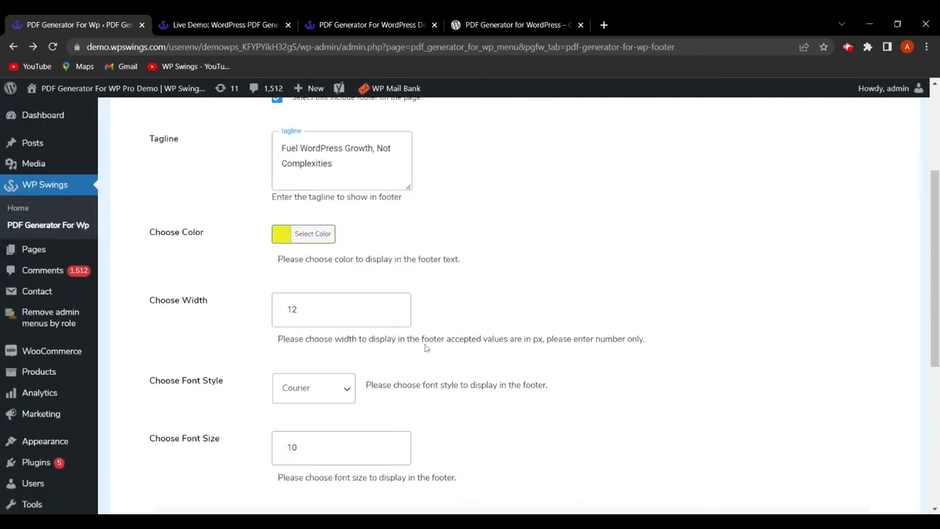
pyautogui.scroll(-6, 426, 346)
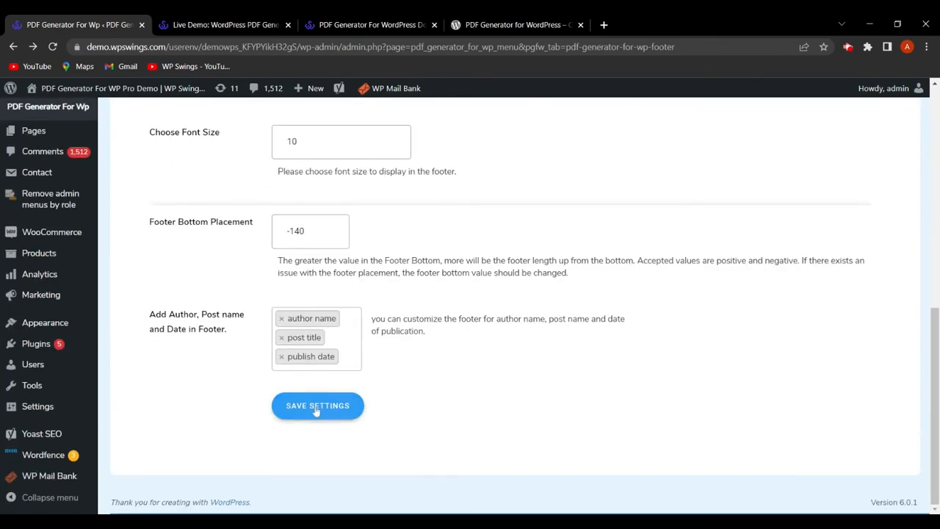
pyautogui.click(328, 410)
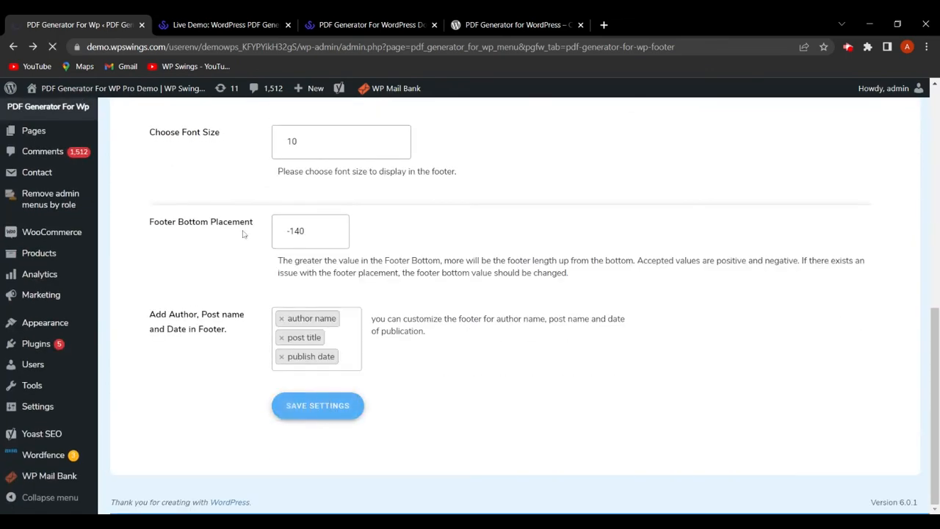
# - Download a fresh PDF from the Happy Ninja product page and examine the footer tagline, color and font in it
pyautogui.click(224, 24)
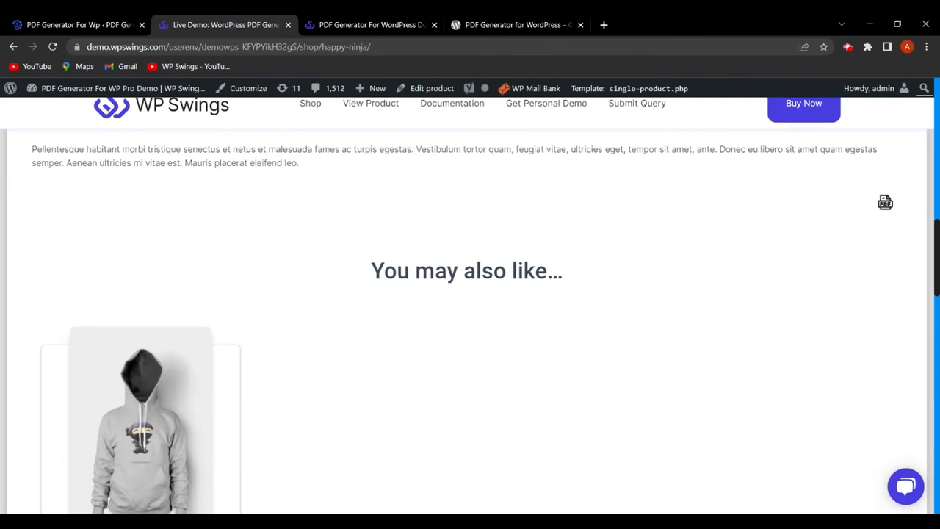
pyautogui.scroll(1, 892, 245)
pyautogui.click(886, 266)
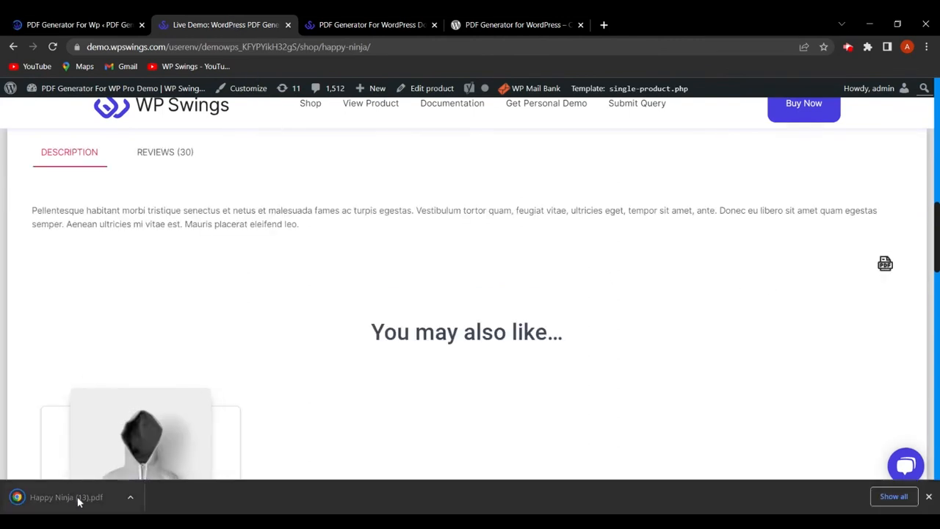
pyautogui.click(77, 499)
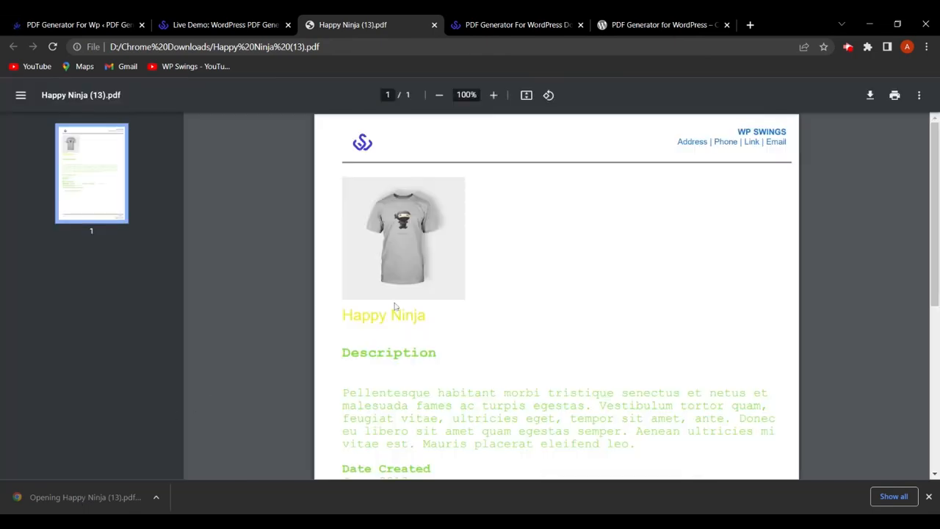
pyautogui.scroll(-5, 513, 328)
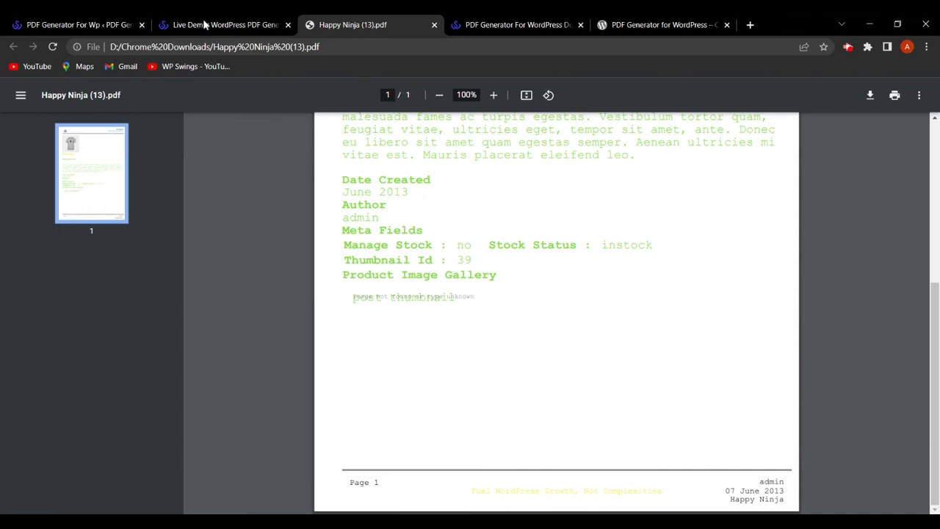
# - Return to the plugin's footer settings and review the width, font, bottom placement and author, post name and date options
pyautogui.click(94, 23)
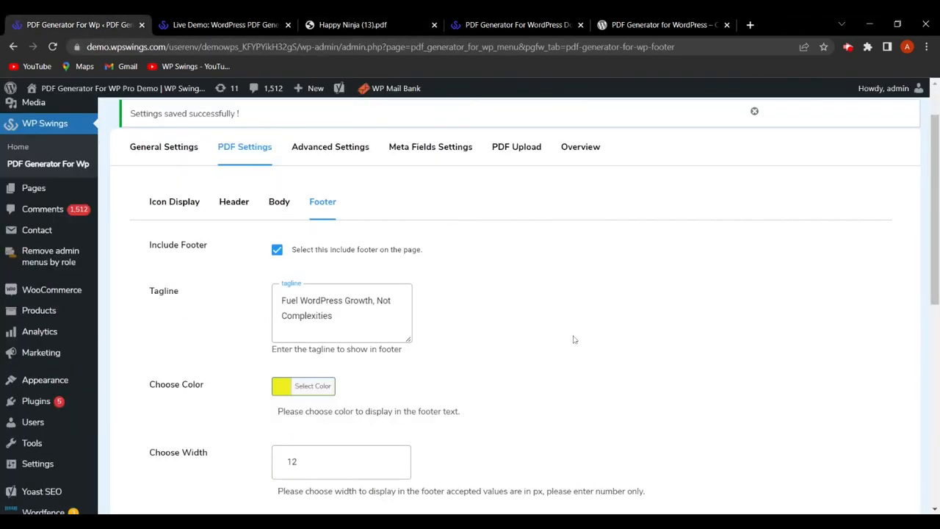
pyautogui.scroll(-1, 575, 339)
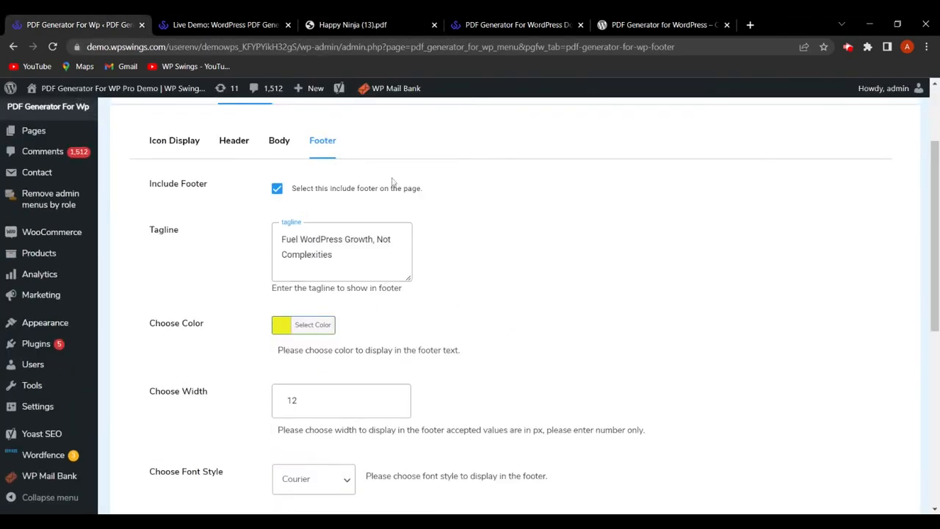
pyautogui.scroll(-1, 544, 308)
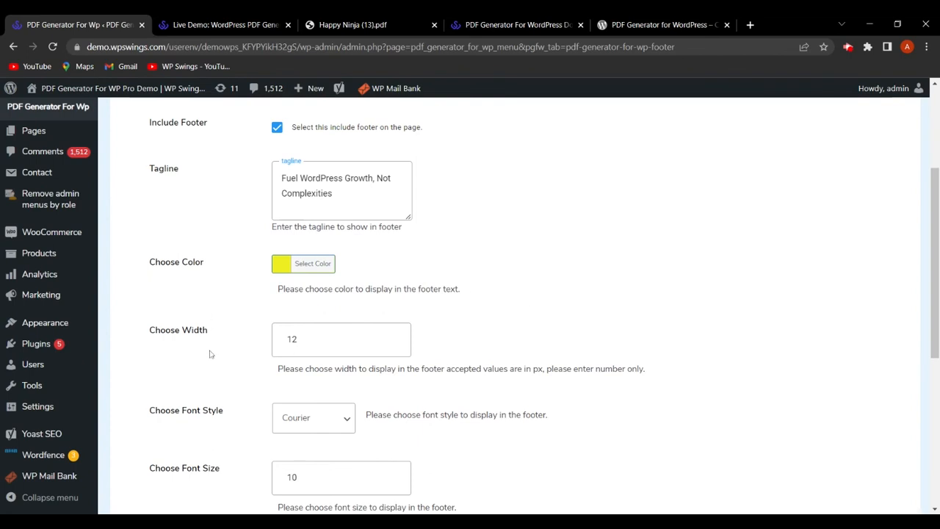
pyautogui.scroll(-2, 213, 412)
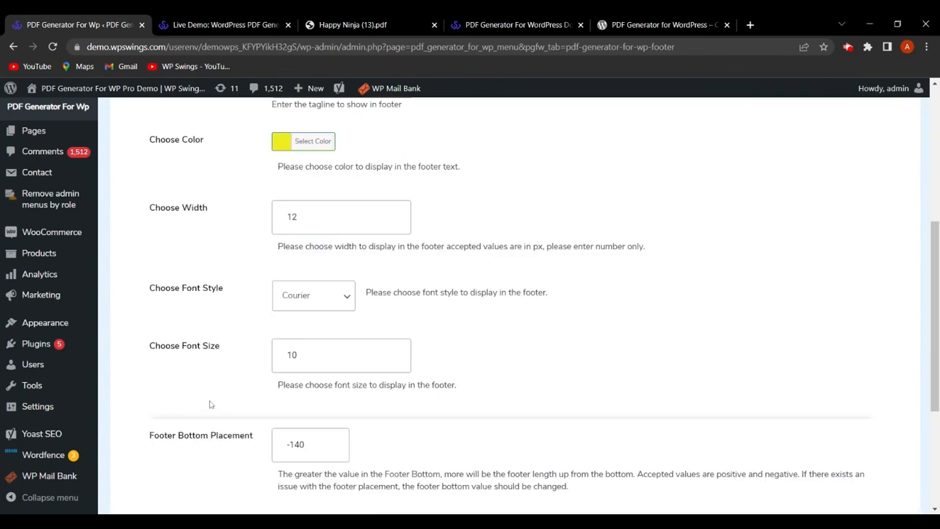
pyautogui.scroll(-3, 253, 393)
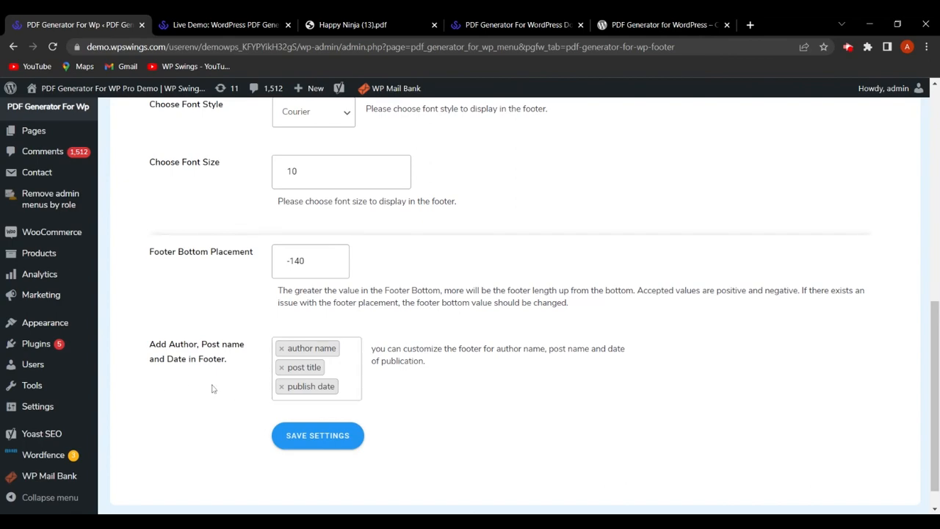
pyautogui.scroll(7, 214, 390)
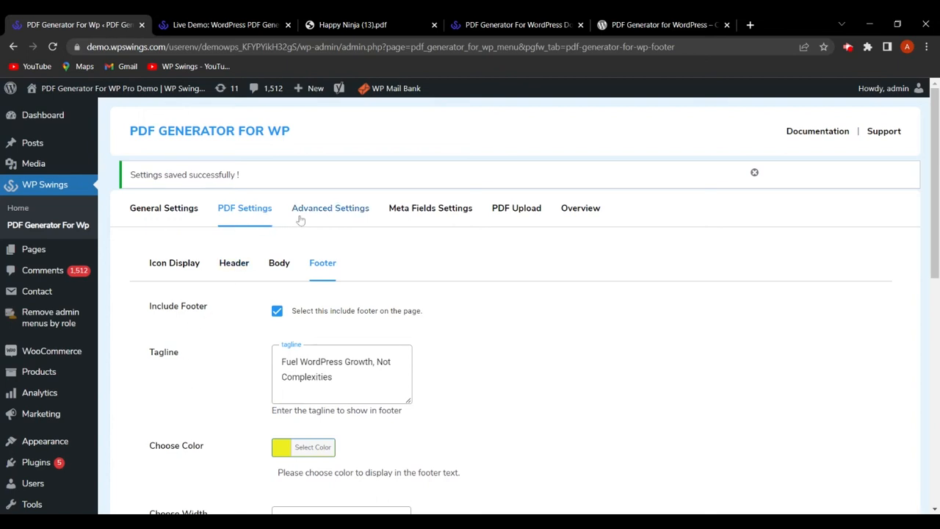
# - Remove product from the post types that show PDF icons in the advanced settings and save the change
pyautogui.click(329, 217)
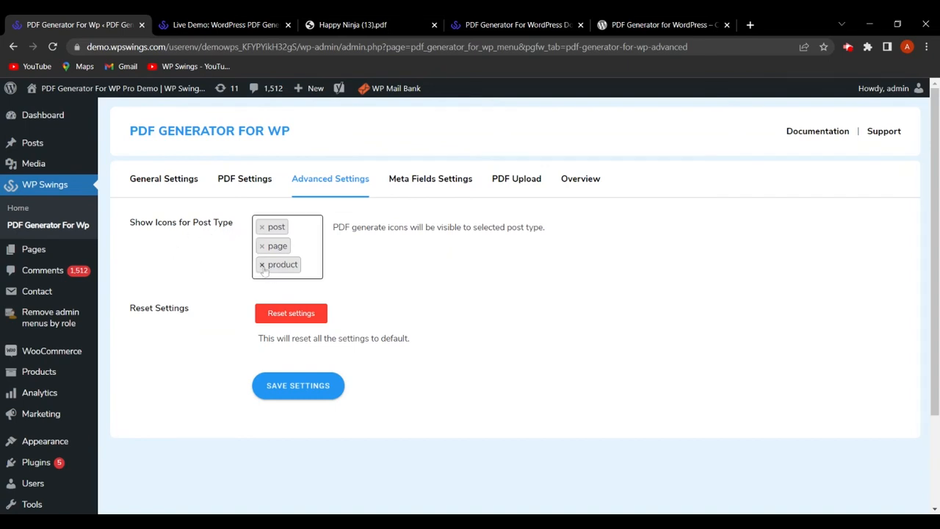
pyautogui.click(263, 266)
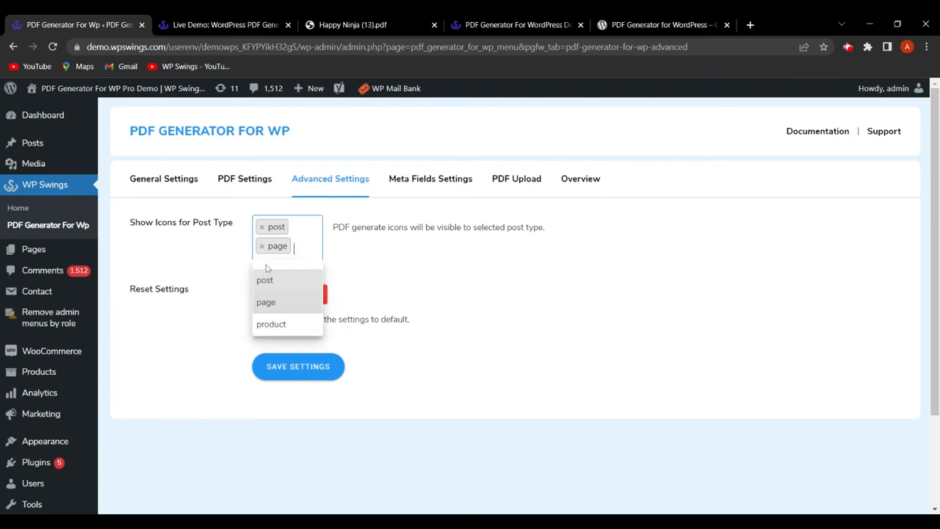
pyautogui.click(405, 266)
pyautogui.click(301, 367)
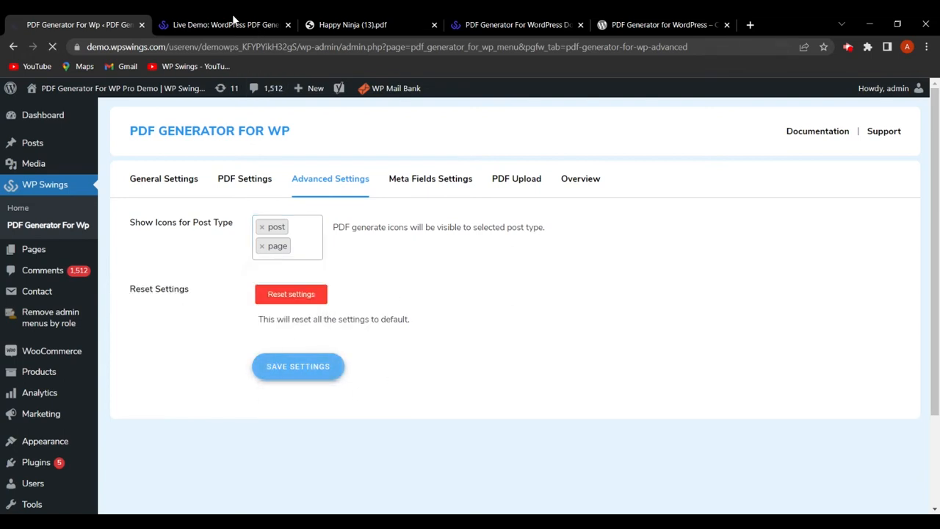
# - Reload the Happy Ninja product page to check whether the PDF icon is shown, and return to the plugin's advanced settings
pyautogui.click(238, 20)
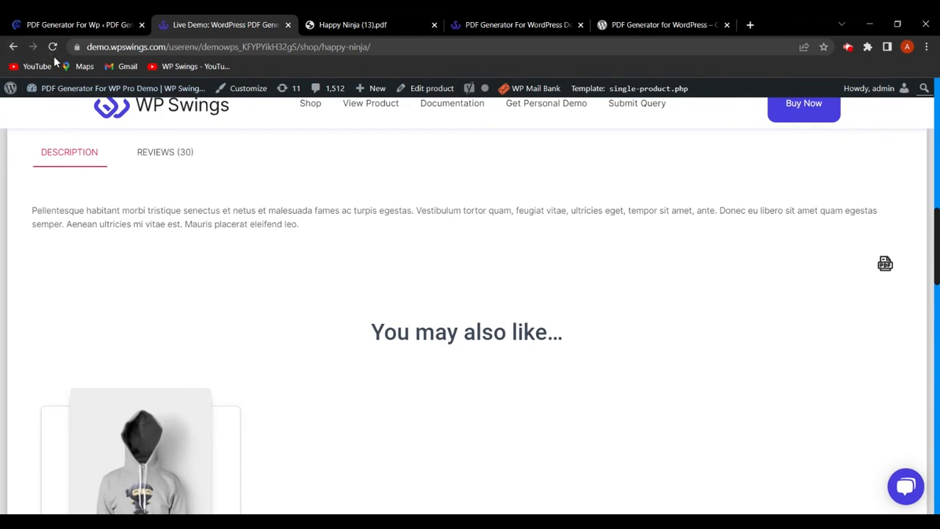
pyautogui.click(53, 47)
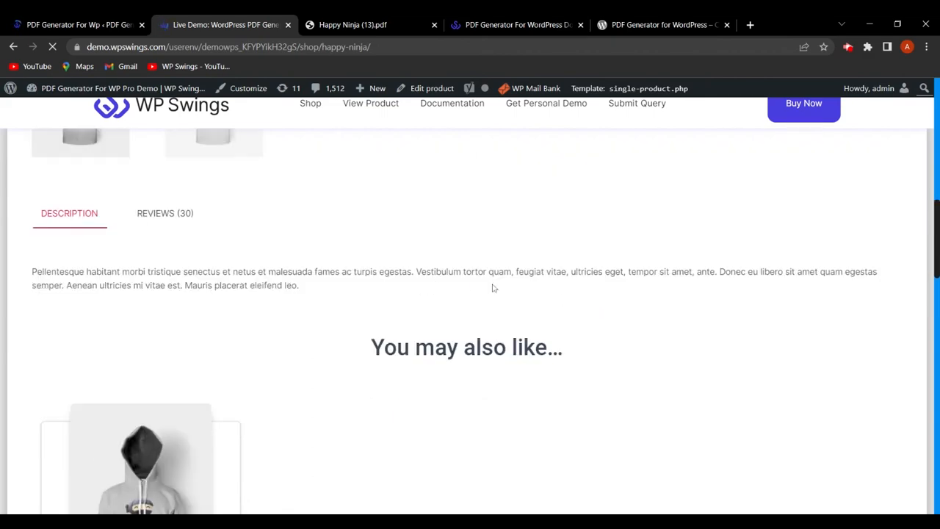
pyautogui.click(81, 24)
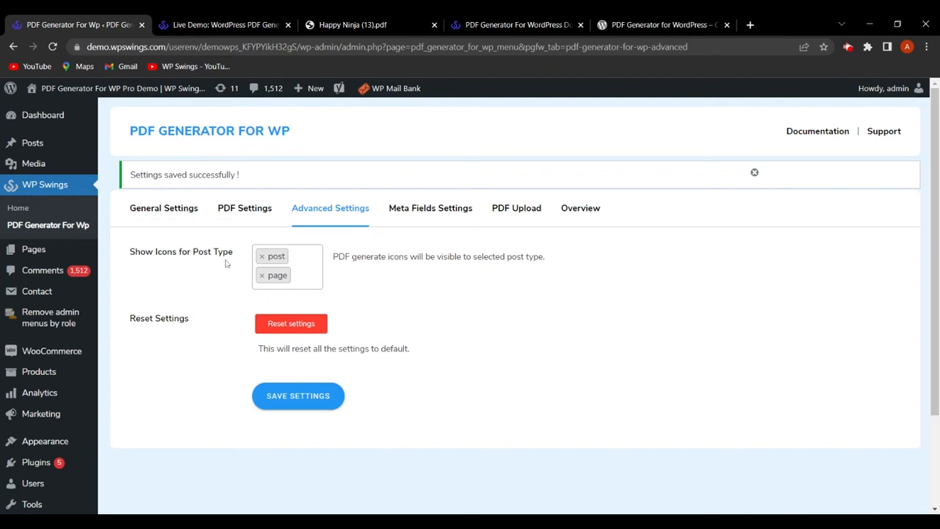
# - Add product back to the post types that show PDF icons and save the advanced settings
pyautogui.click(294, 278)
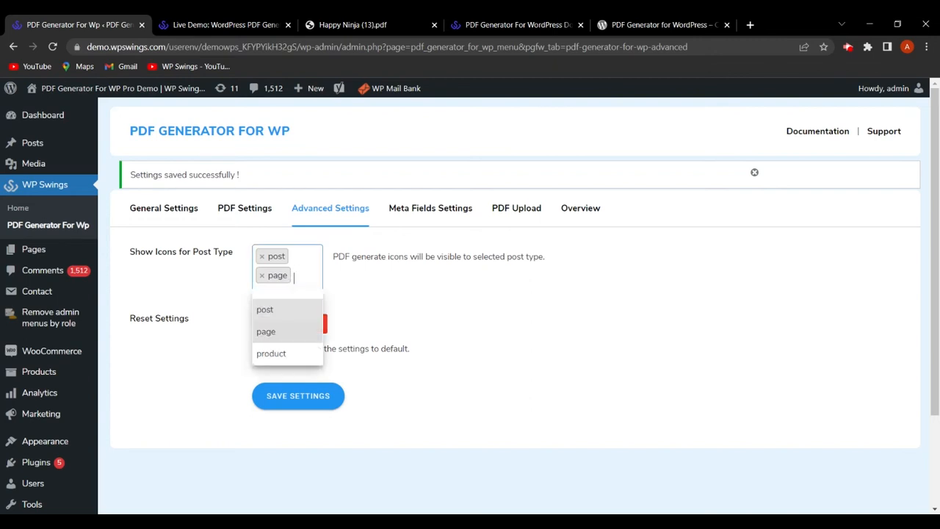
pyautogui.click(298, 353)
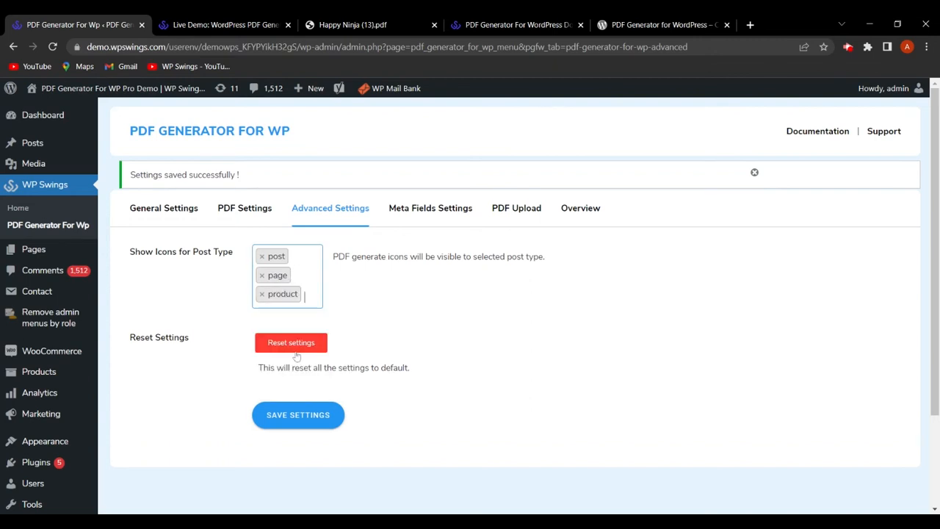
pyautogui.click(304, 418)
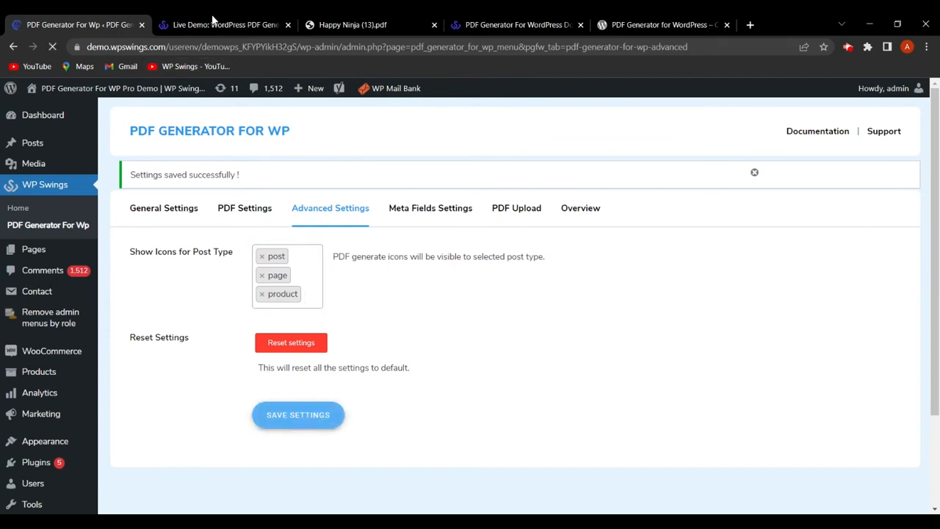
# - Reload the Happy Ninja product page, check for the PDF icon below the description, and return to the plugin settings
pyautogui.click(207, 25)
pyautogui.click(54, 46)
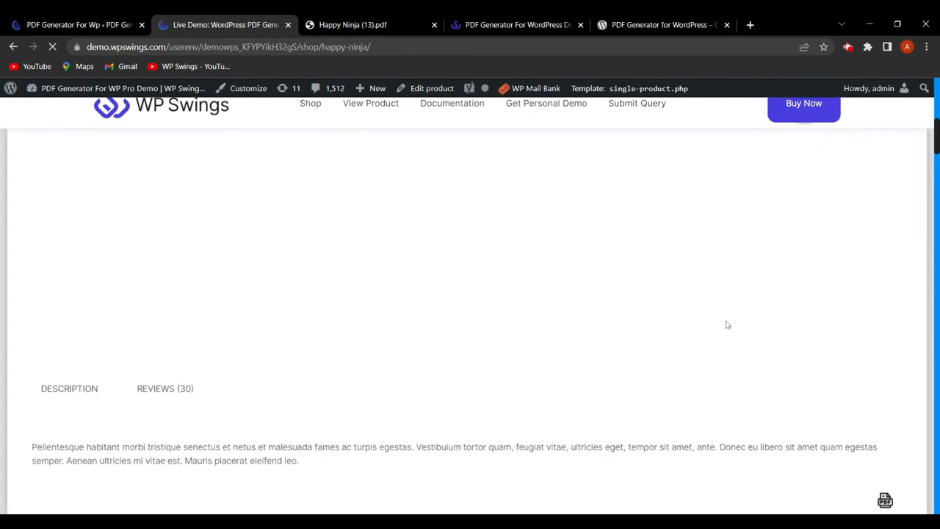
pyautogui.scroll(-3, 778, 361)
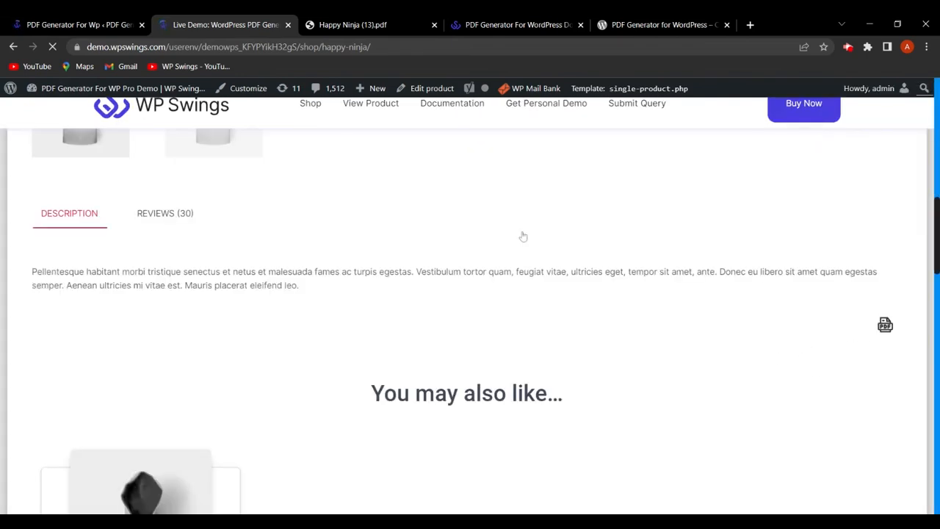
pyautogui.click(94, 22)
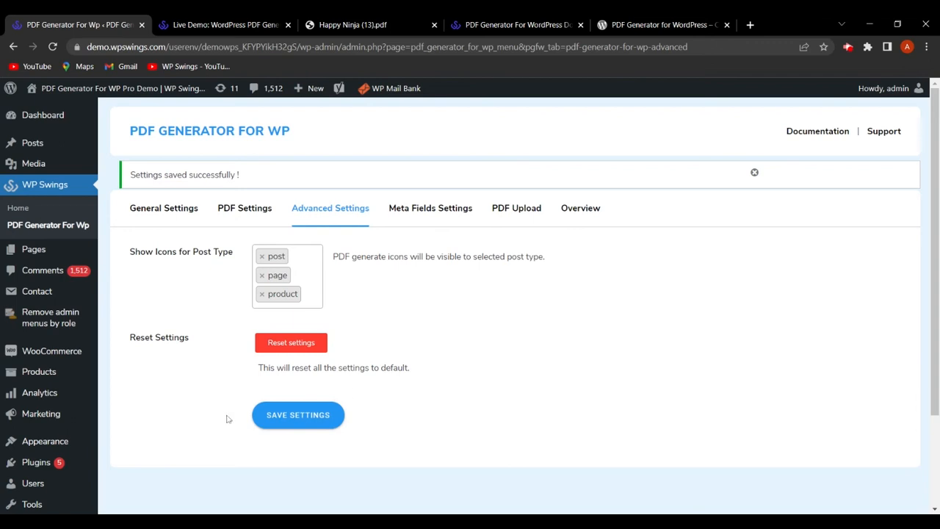
# - Open the plugin's meta fields settings and review the post, page and product options
pyautogui.click(414, 208)
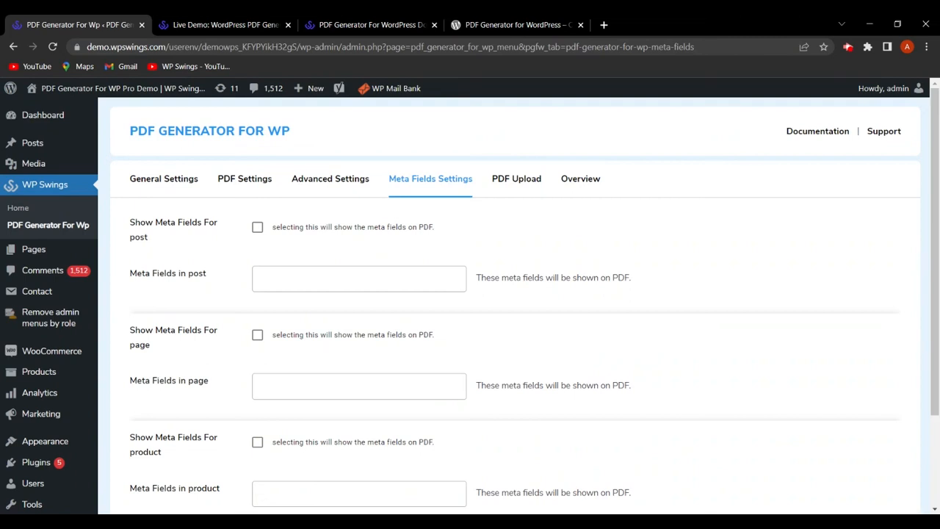
pyautogui.click(441, 281)
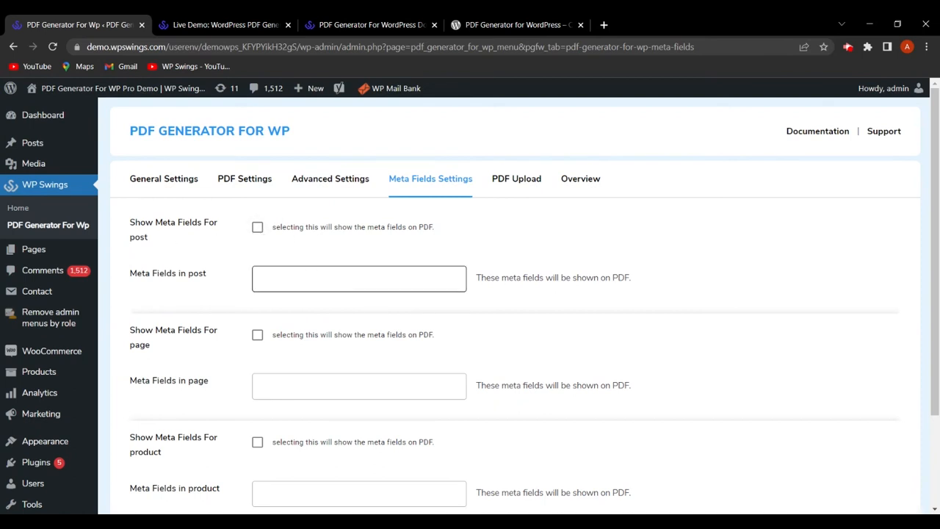
pyautogui.scroll(-3, 386, 299)
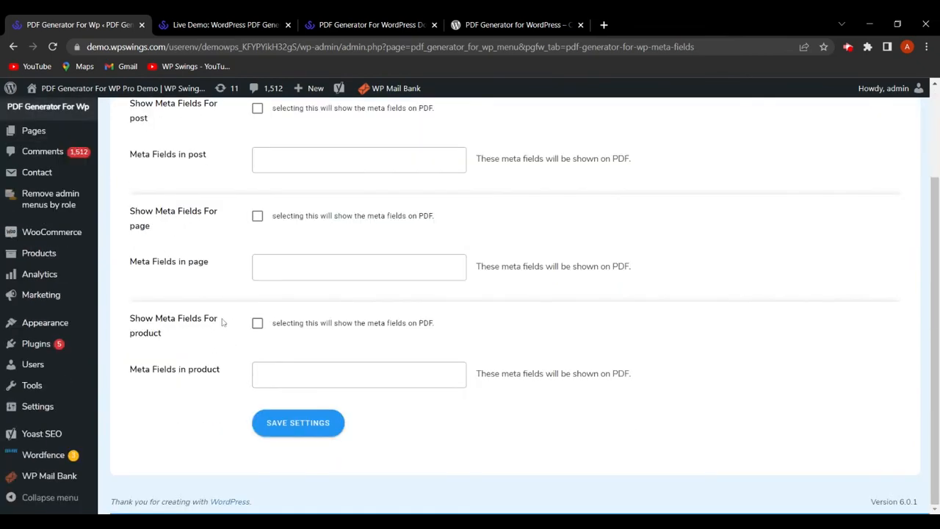
pyautogui.scroll(3, 223, 322)
# - Enable showing meta fields for posts and pages, and add _wp_page_template to the page meta fields
pyautogui.click(257, 227)
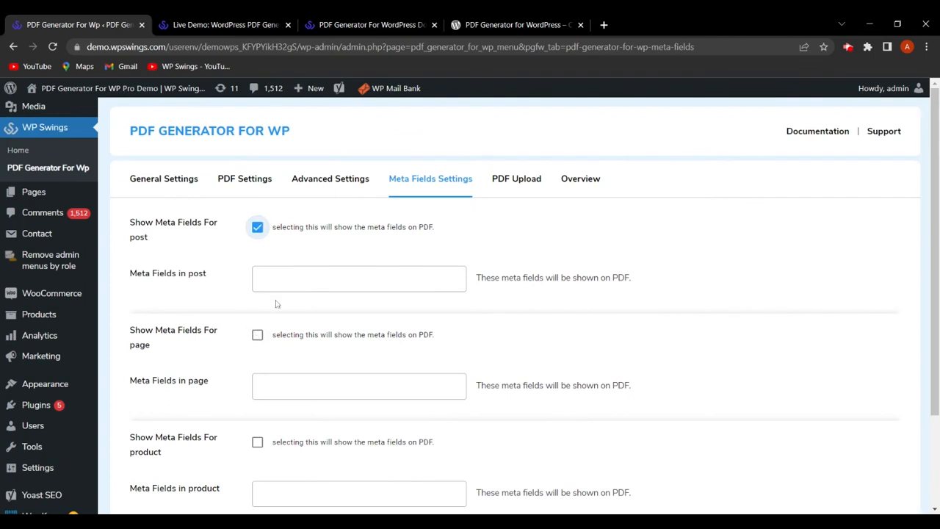
pyautogui.click(257, 334)
pyautogui.click(308, 385)
pyautogui.click(307, 361)
# - Enable showing meta fields for products and add _product_image_gallery and _regular_price to the product meta fields
pyautogui.scroll(-2, 592, 407)
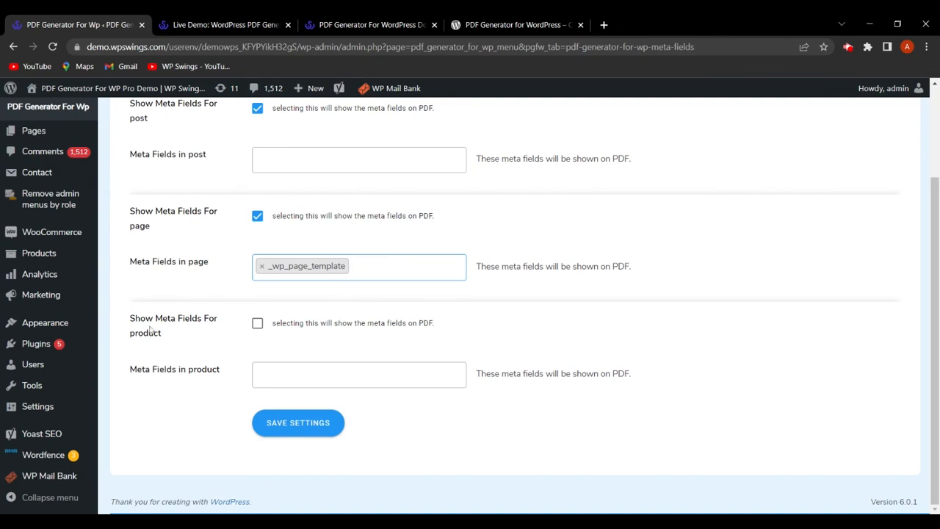
pyautogui.click(257, 325)
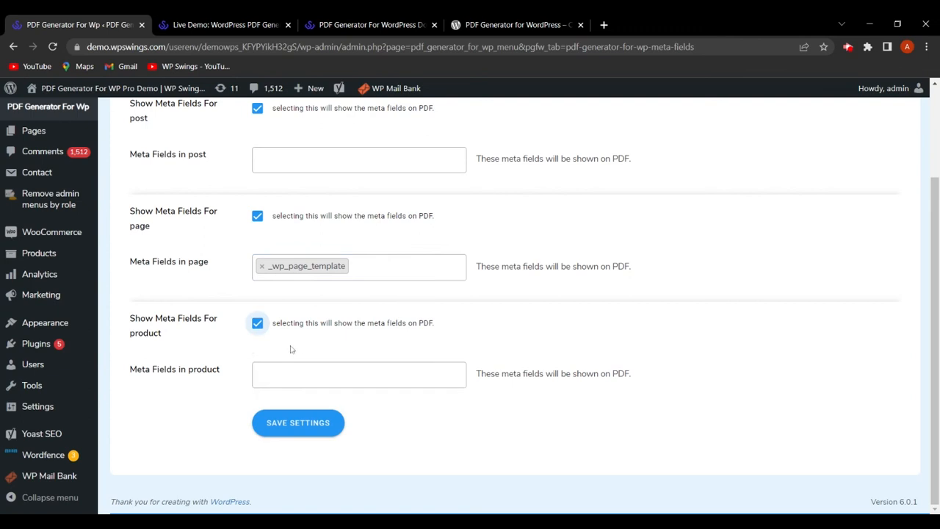
pyautogui.click(257, 375)
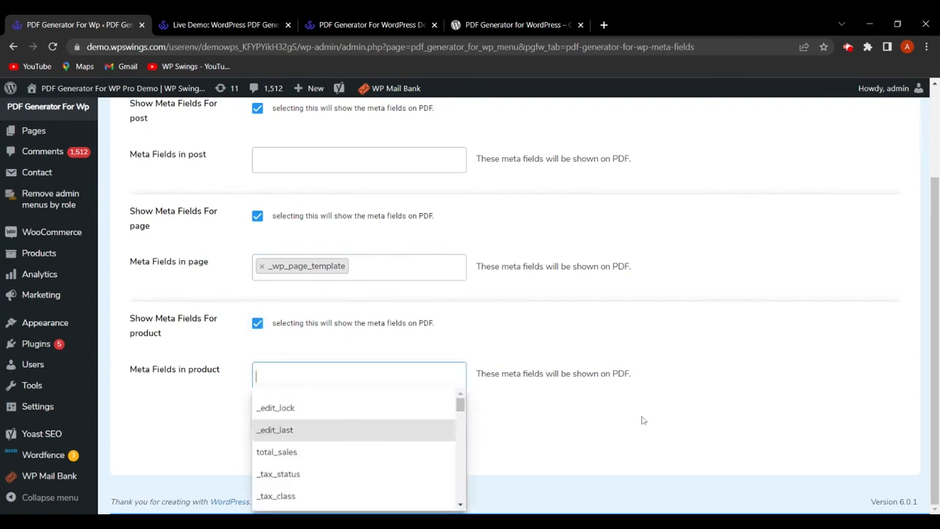
pyautogui.scroll(-2, 294, 447)
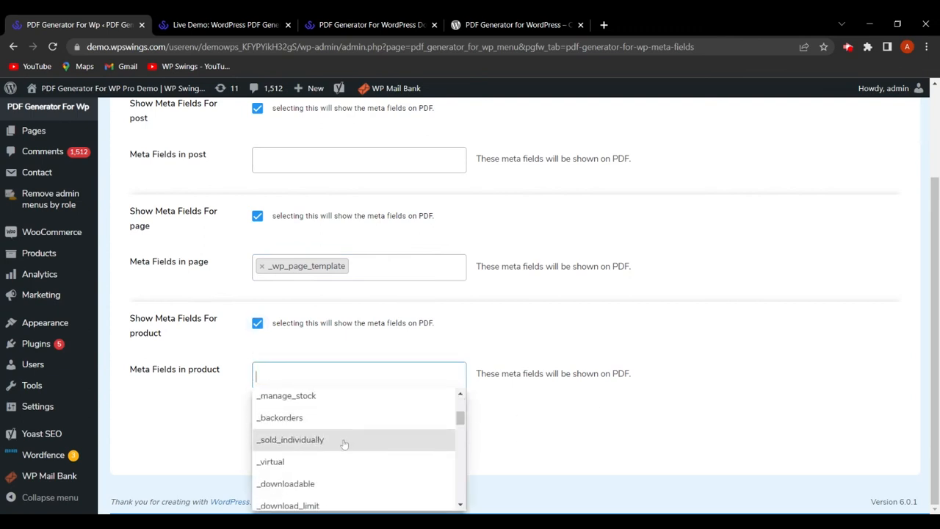
pyautogui.scroll(-3, 340, 449)
pyautogui.scroll(-4, 340, 454)
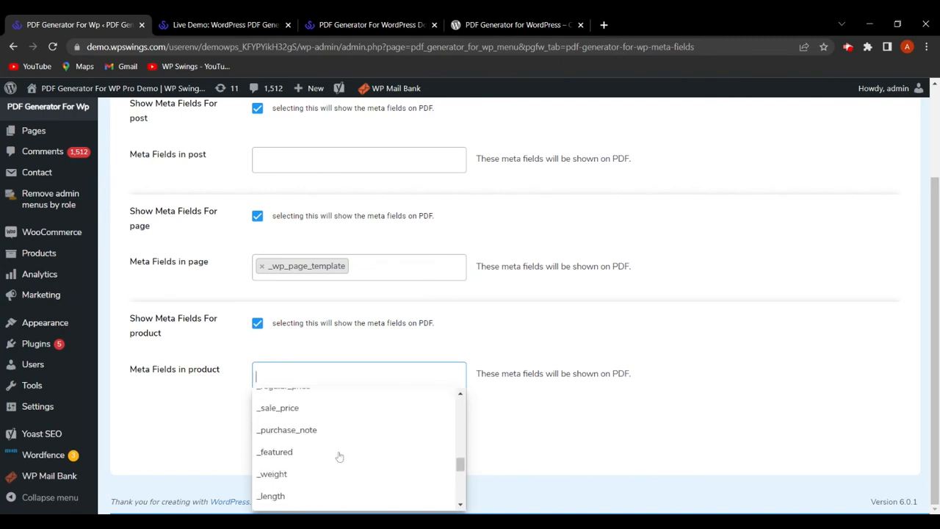
pyautogui.scroll(2, 427, 440)
pyautogui.click(412, 434)
pyautogui.click(397, 377)
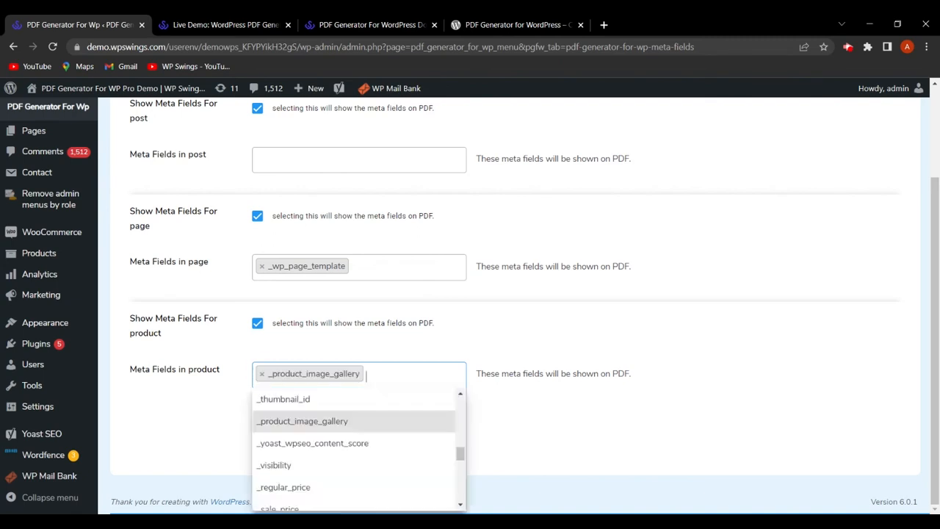
pyautogui.click(298, 488)
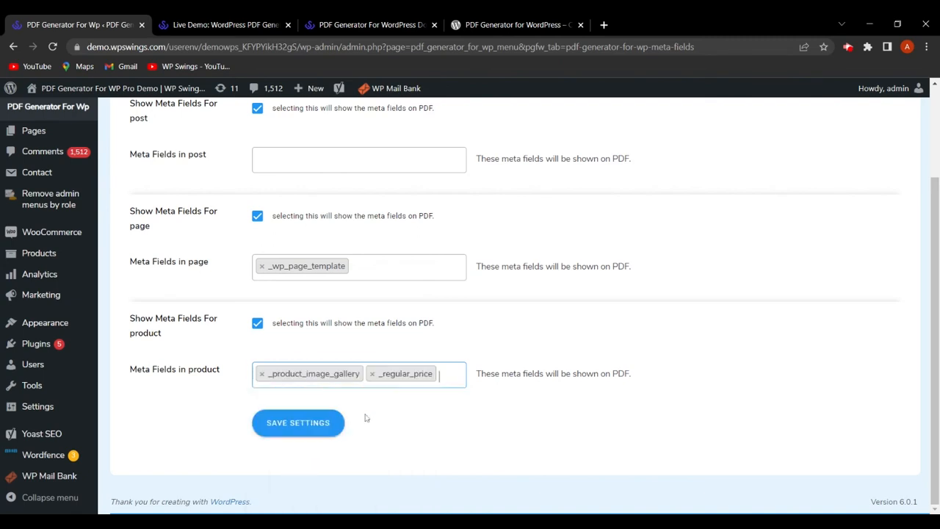
# - Look through the other available product meta fields, keep the current selection and save the meta fields settings
pyautogui.click(449, 375)
pyautogui.scroll(1, 353, 452)
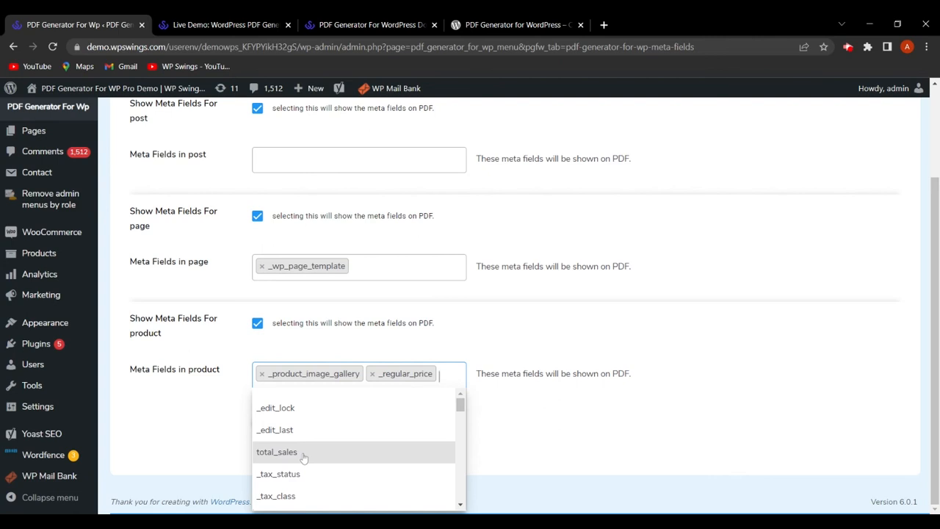
pyautogui.scroll(-2, 311, 462)
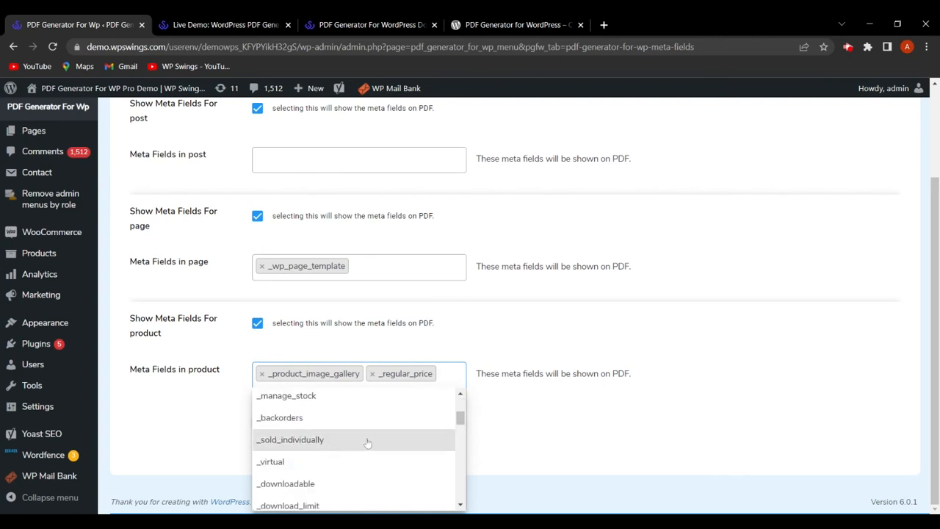
pyautogui.click(639, 428)
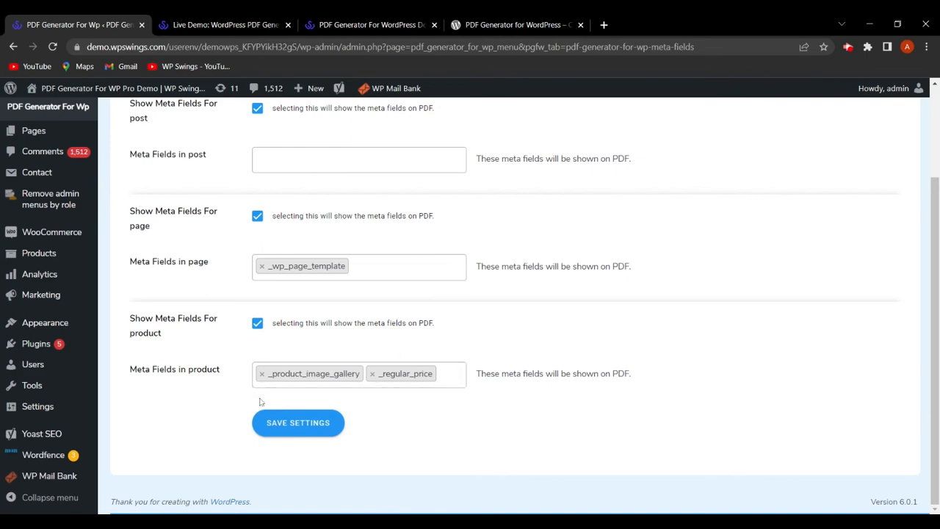
pyautogui.click(298, 423)
pyautogui.scroll(-5, 548, 364)
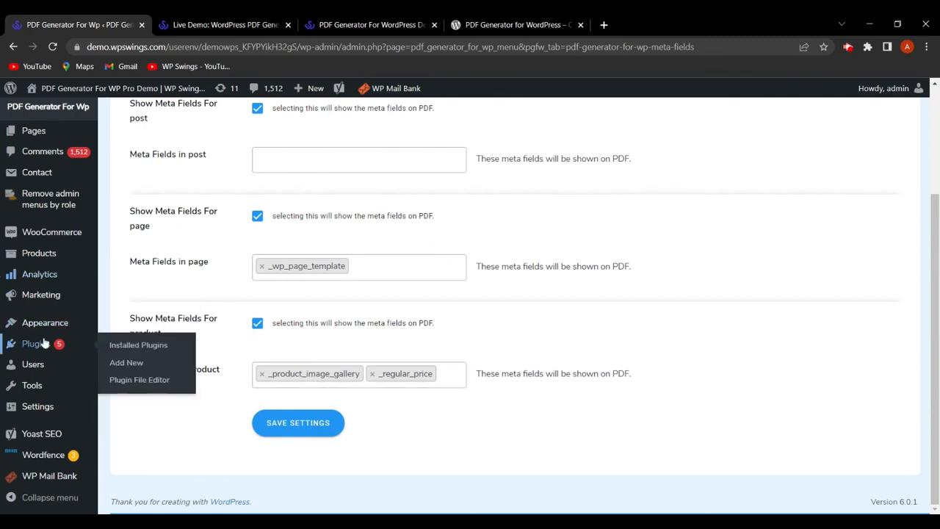
# - Open the test product from the product list in a separate tab and examine its product gallery images
pyautogui.click(49, 256)
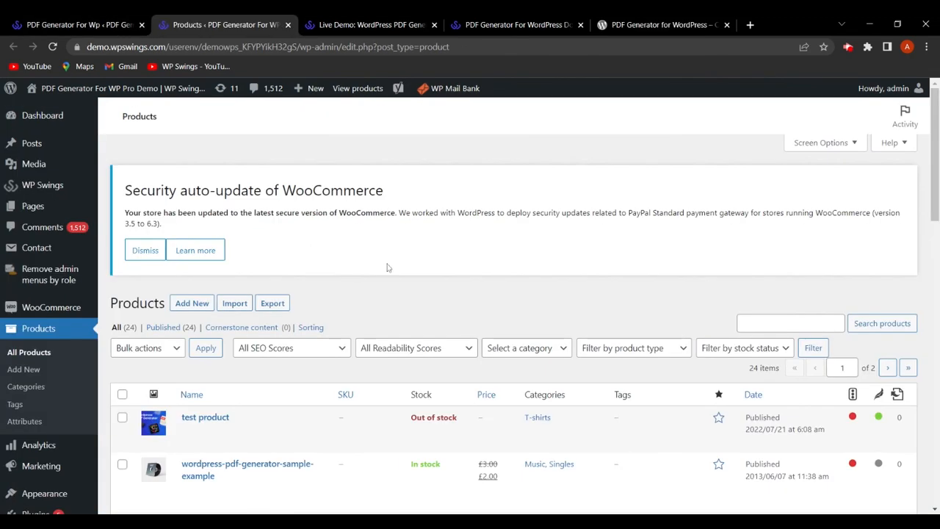
pyautogui.scroll(-3, 335, 274)
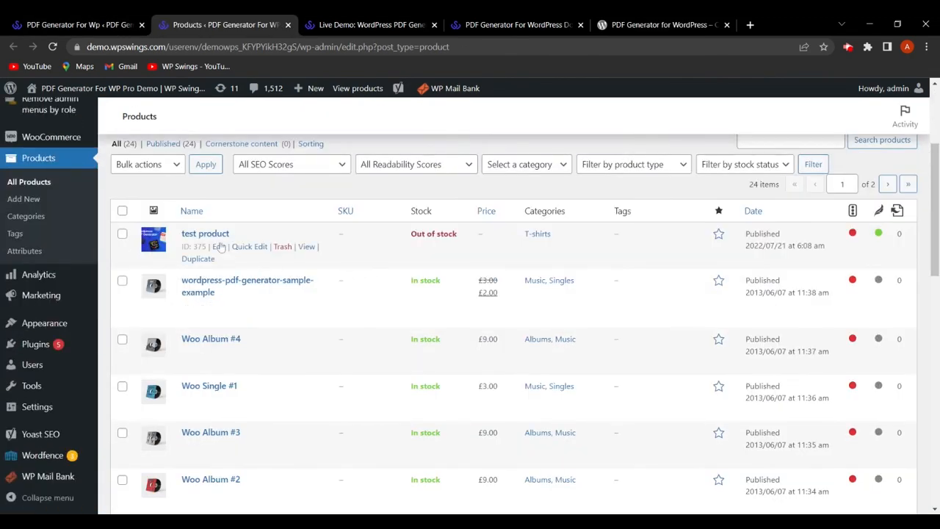
pyautogui.click(216, 235)
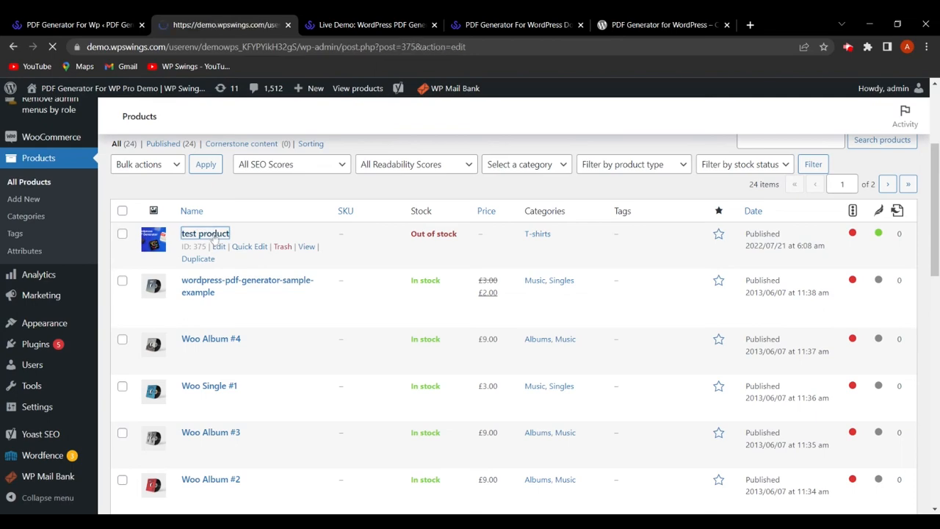
pyautogui.scroll(-10, 651, 301)
pyautogui.scroll(-2, 651, 307)
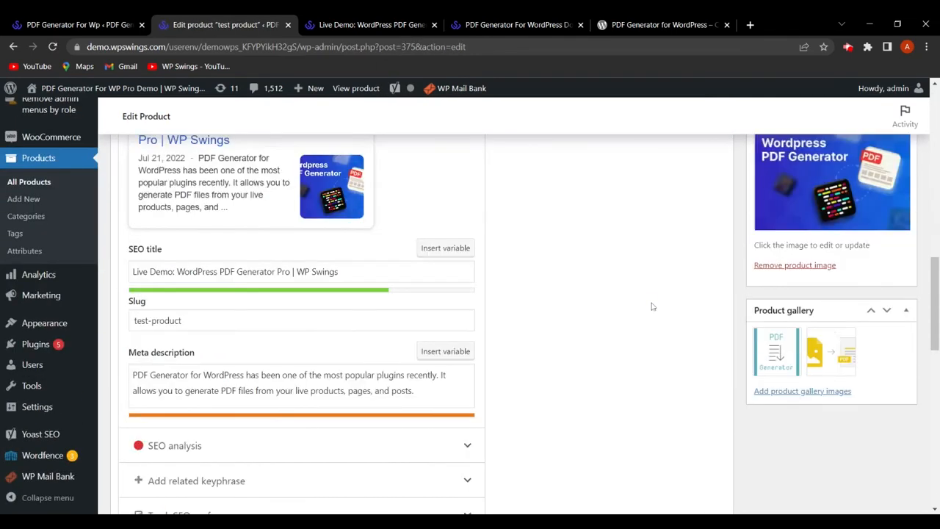
pyautogui.moveTo(812, 297)
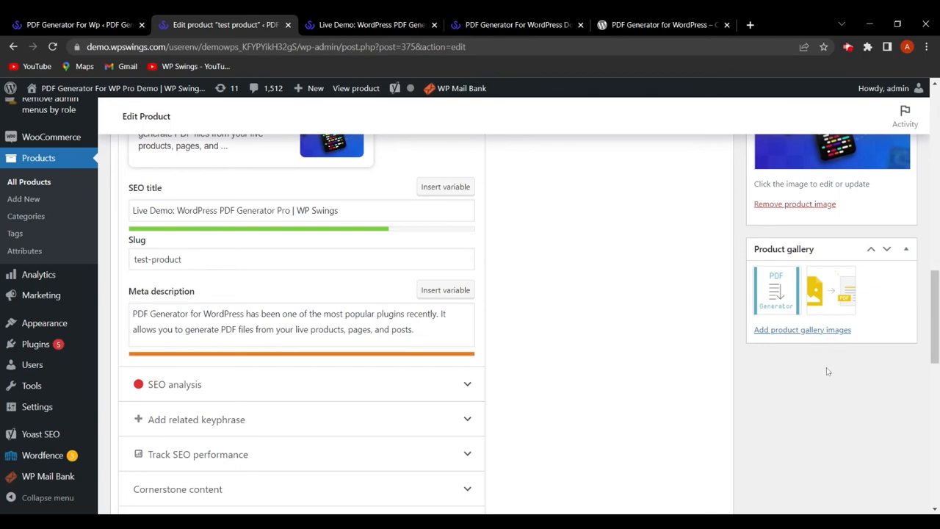
pyautogui.scroll(10, 829, 365)
pyautogui.scroll(-3, 854, 372)
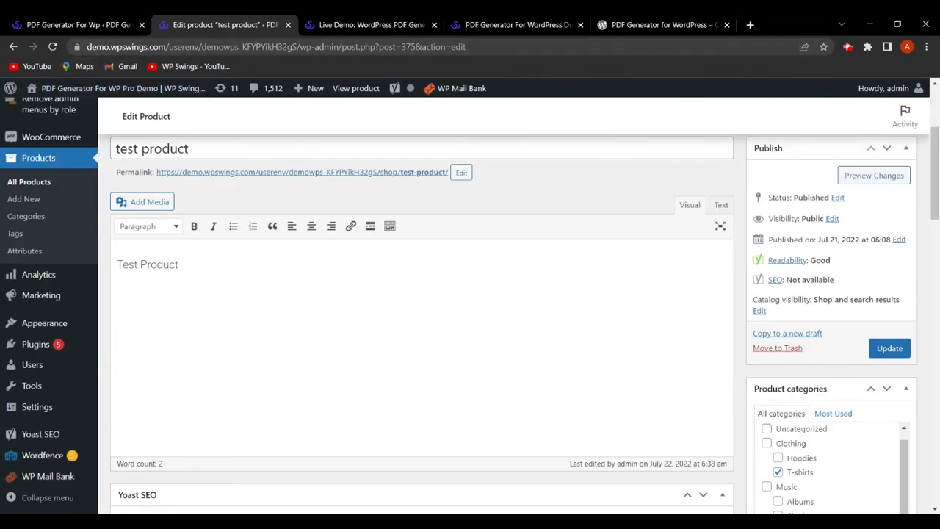
# - Save the plugin's meta fields settings again and open the test product's page in the shop
pyautogui.click(101, 25)
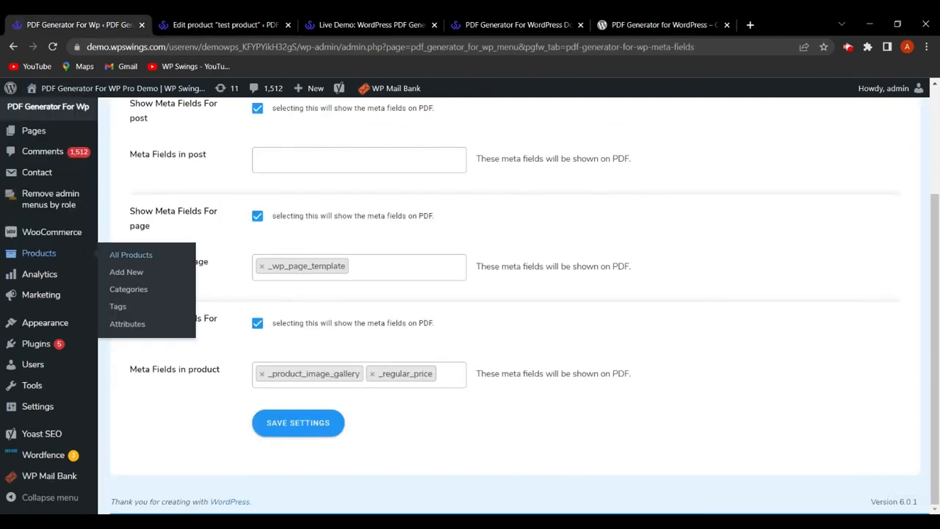
pyautogui.click(291, 430)
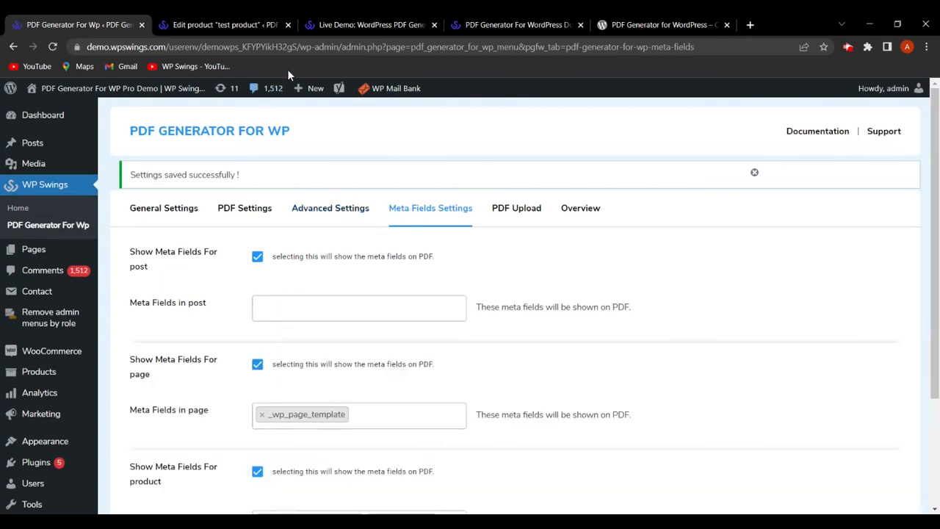
pyautogui.click(348, 27)
pyautogui.hotkey('alt', 'Left')
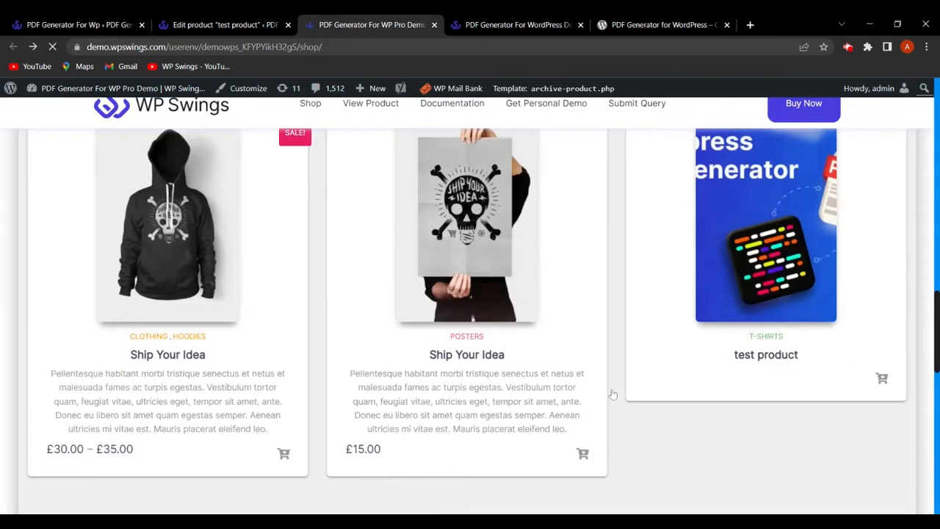
pyautogui.click(761, 354)
pyautogui.scroll(-8, 529, 387)
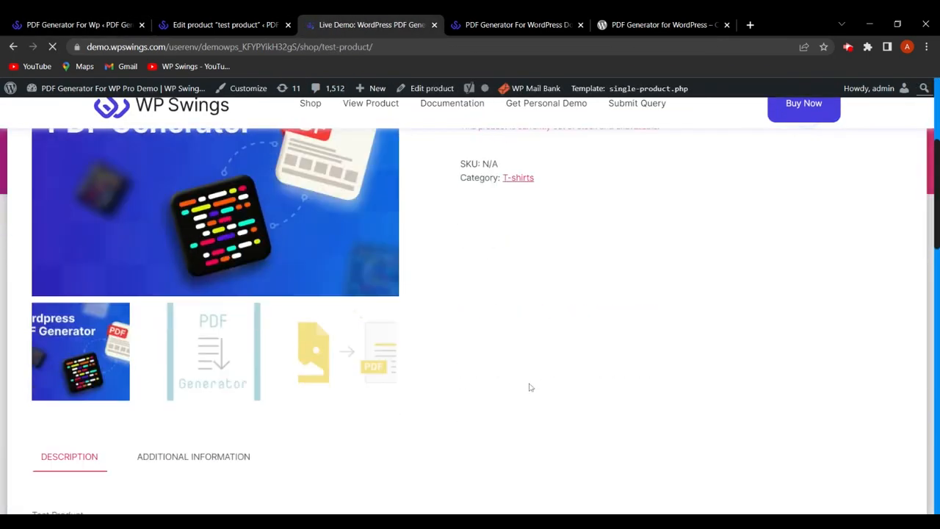
# - Download the test product's PDF and compare its meta fields with the plugin's product meta fields settings
pyautogui.click(885, 309)
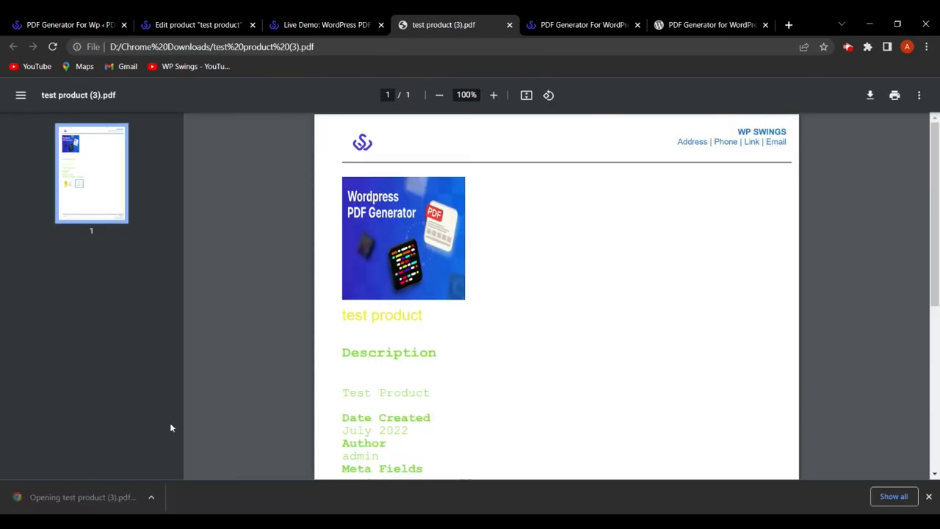
pyautogui.scroll(-2, 458, 374)
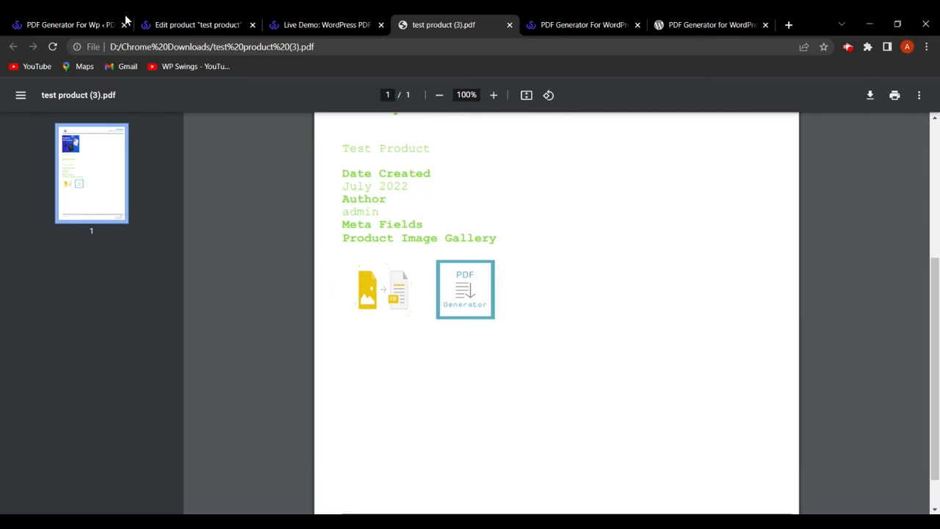
pyautogui.click(77, 24)
pyautogui.scroll(-3, 455, 332)
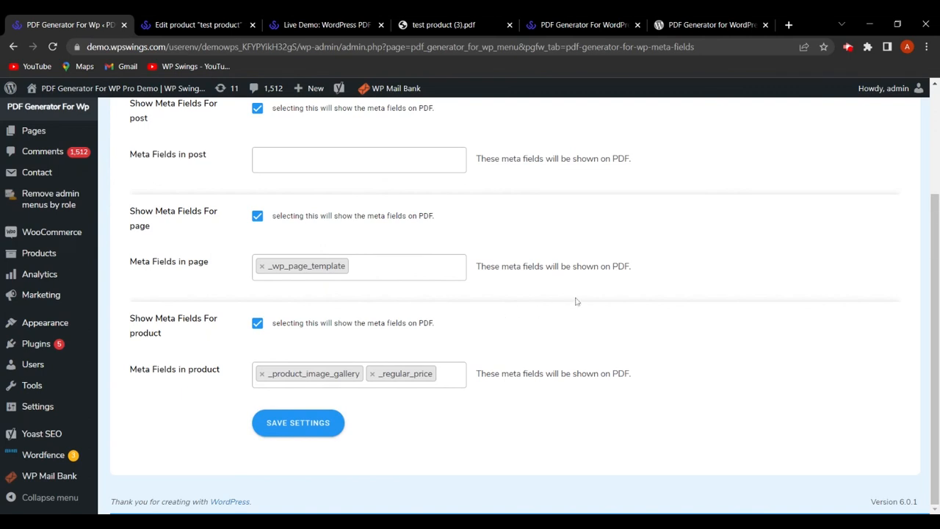
pyautogui.click(465, 20)
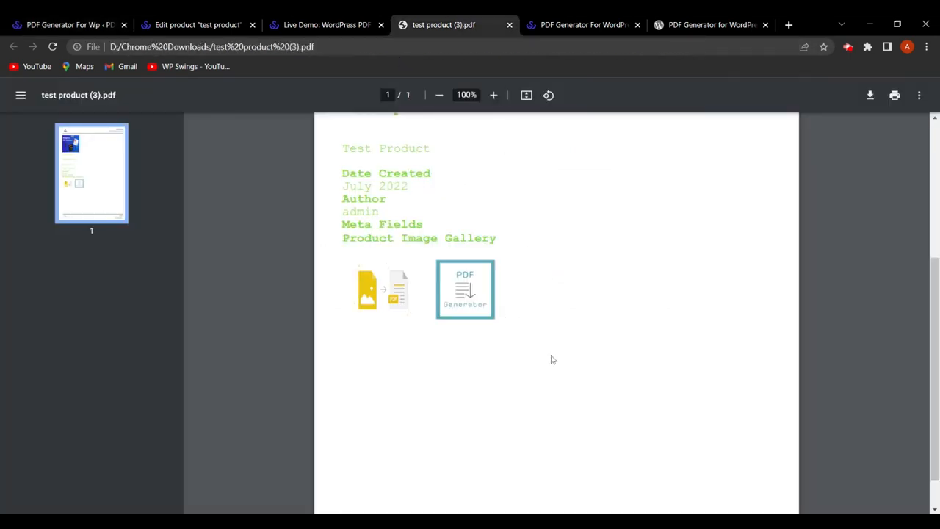
# - Examine the meta fields and product image gallery in the test product's PDF
pyautogui.scroll(-3, 557, 370)
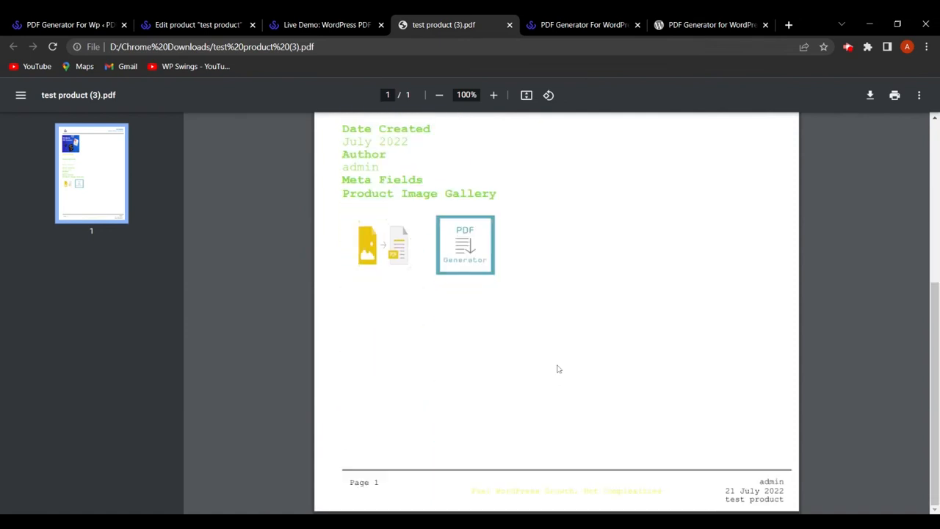
pyautogui.scroll(1, 558, 369)
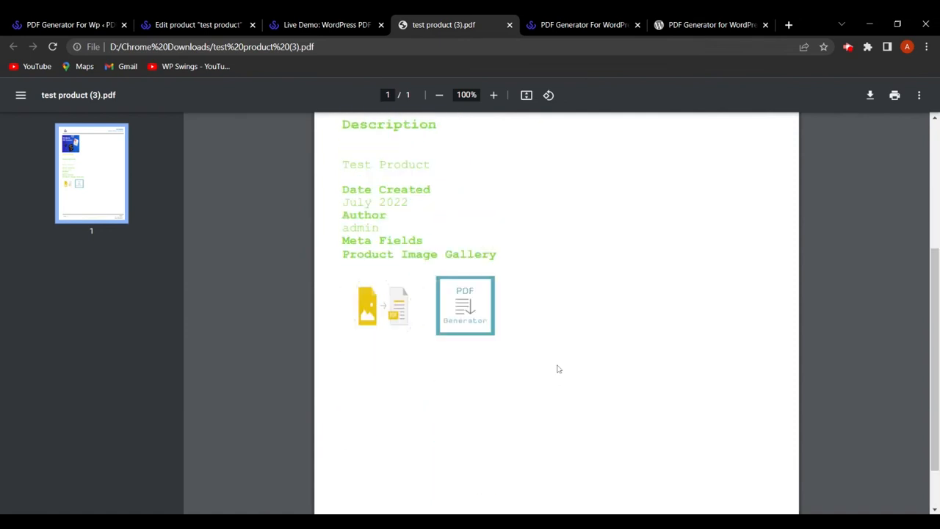
pyautogui.scroll(2, 557, 367)
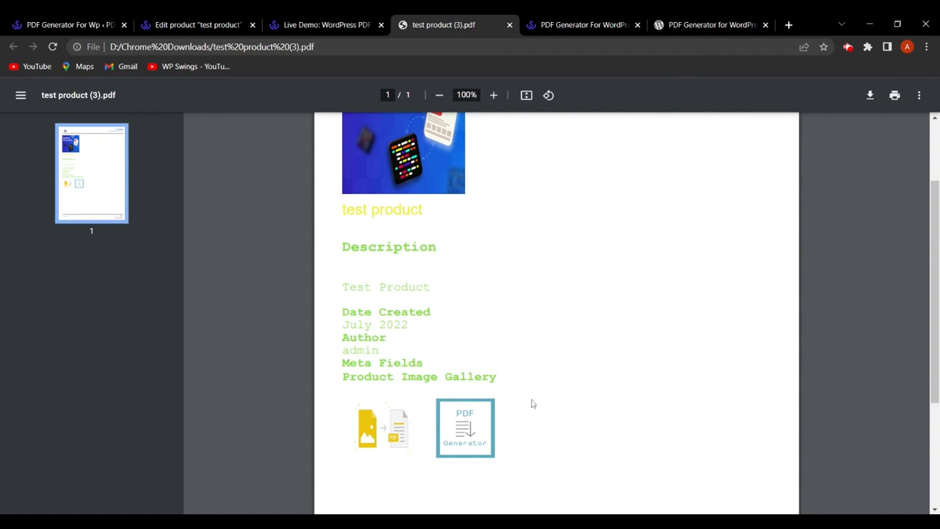
pyautogui.scroll(-2, 544, 397)
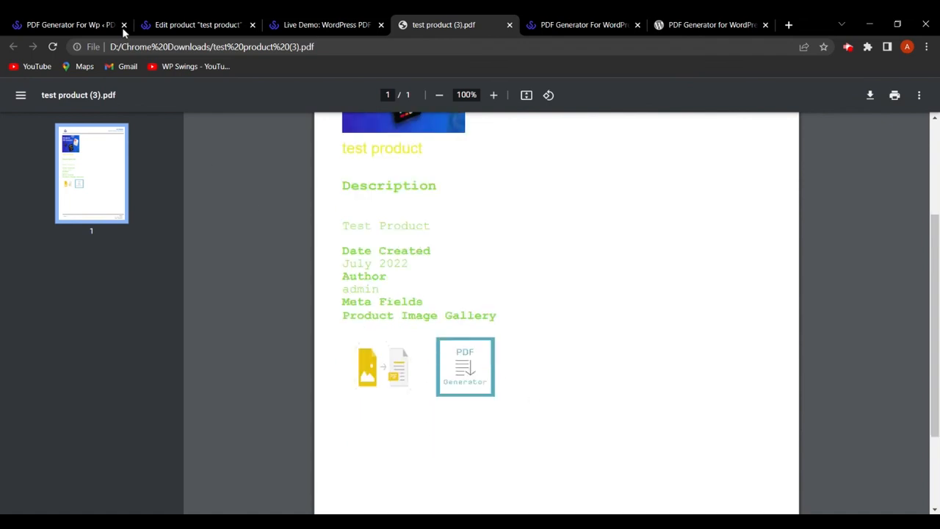
# - Set the product meta fields to _stock, _regular_price, _featured and _price, and save the meta fields settings
pyautogui.click(71, 25)
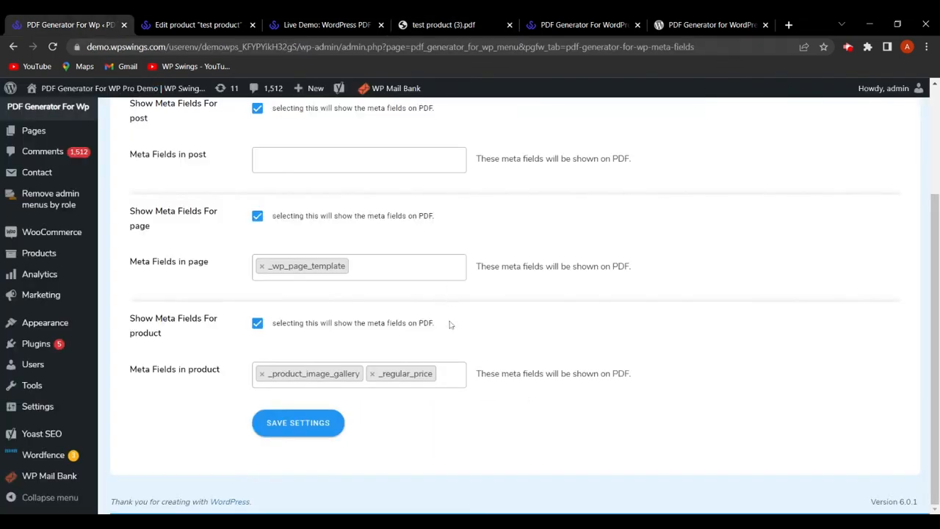
pyautogui.click(452, 374)
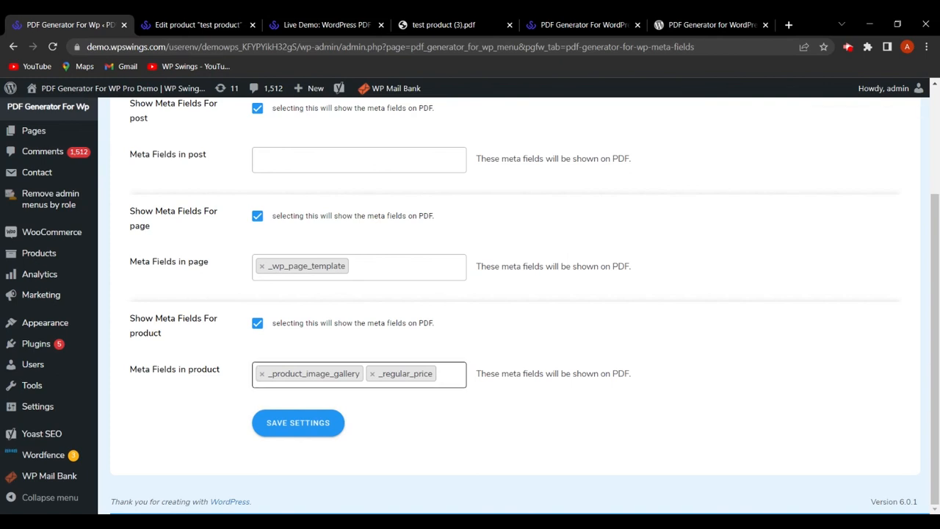
pyautogui.click(532, 384)
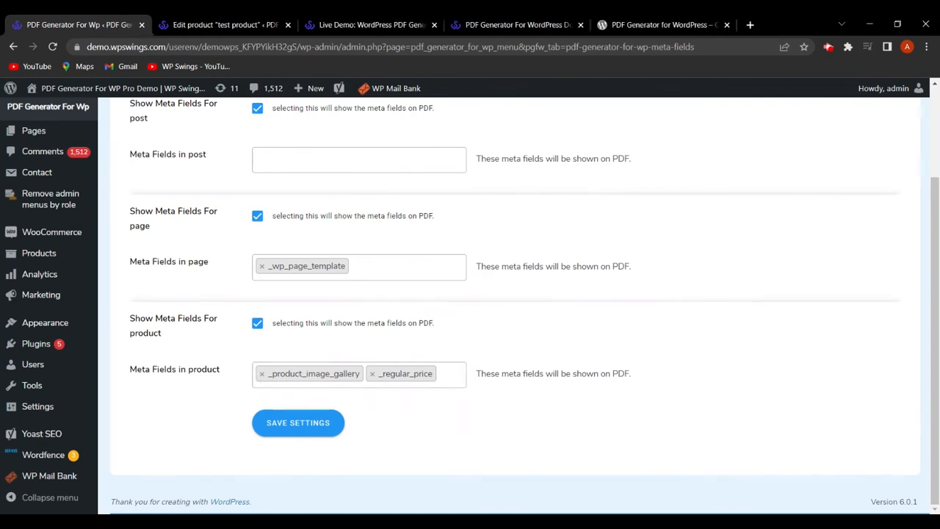
pyautogui.click(261, 374)
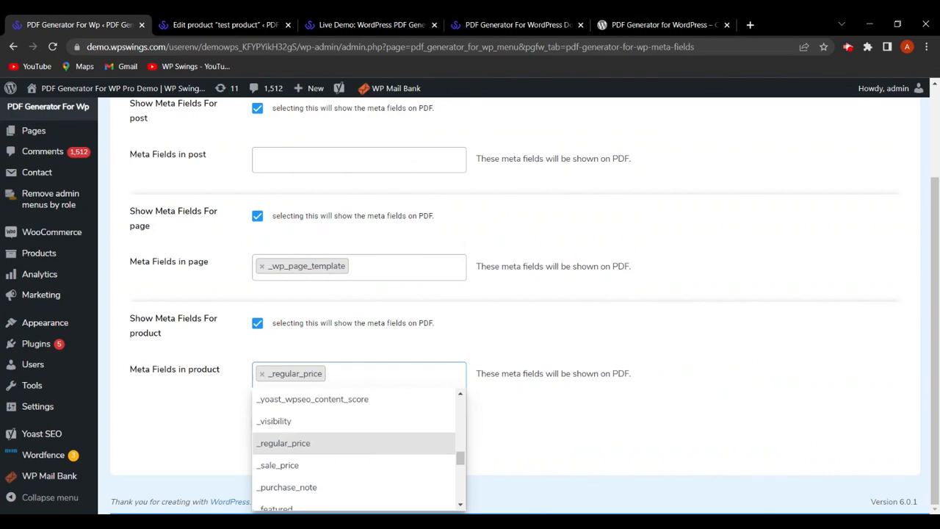
pyautogui.click(331, 376)
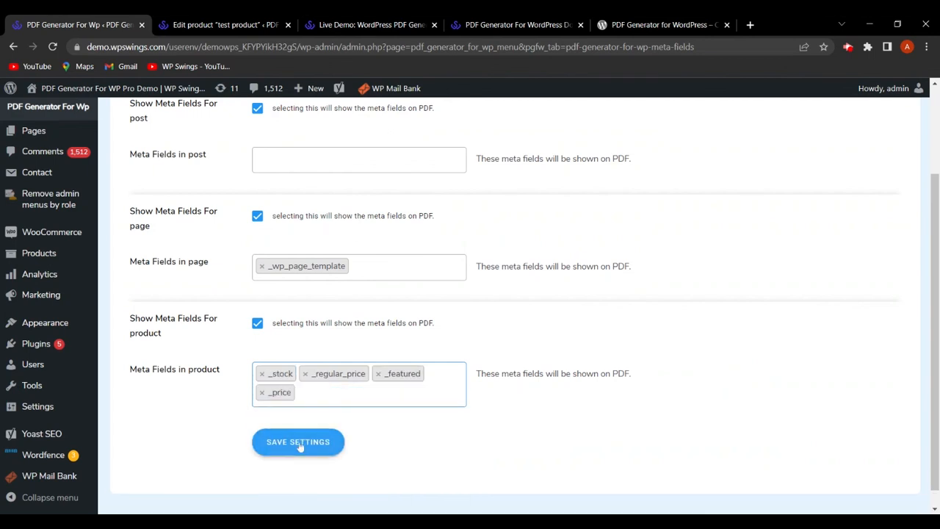
pyautogui.click(313, 451)
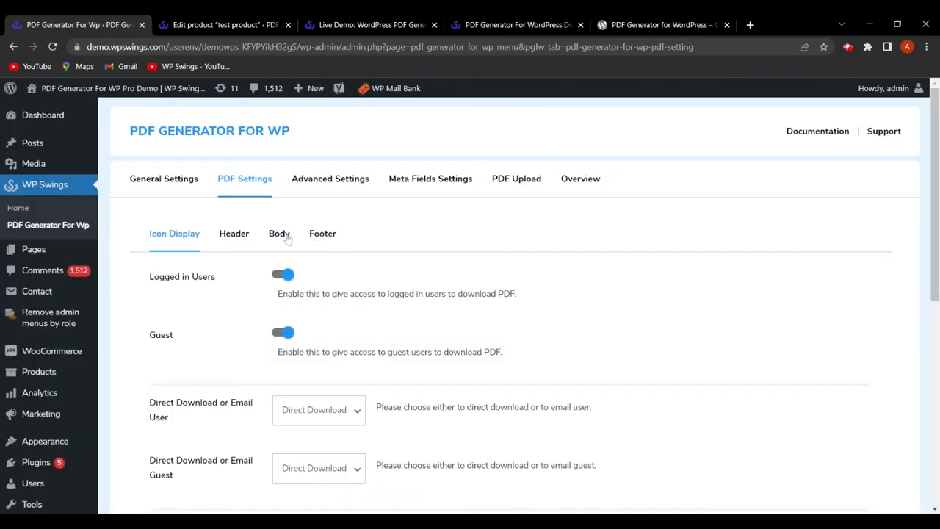
# - Save the PDF body settings with row-wise meta fields in 2 columns and check the layout in a new Happy Ninja PDF
pyautogui.click(279, 233)
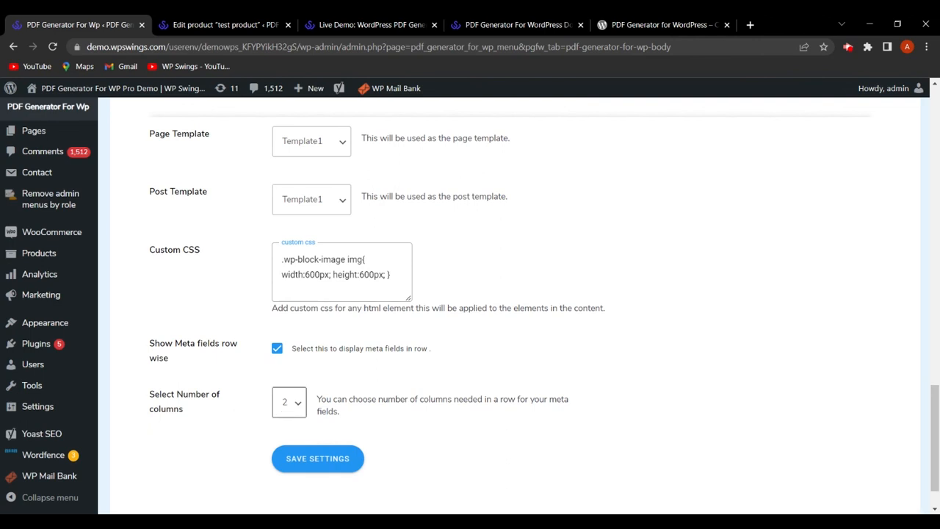
pyautogui.click(318, 459)
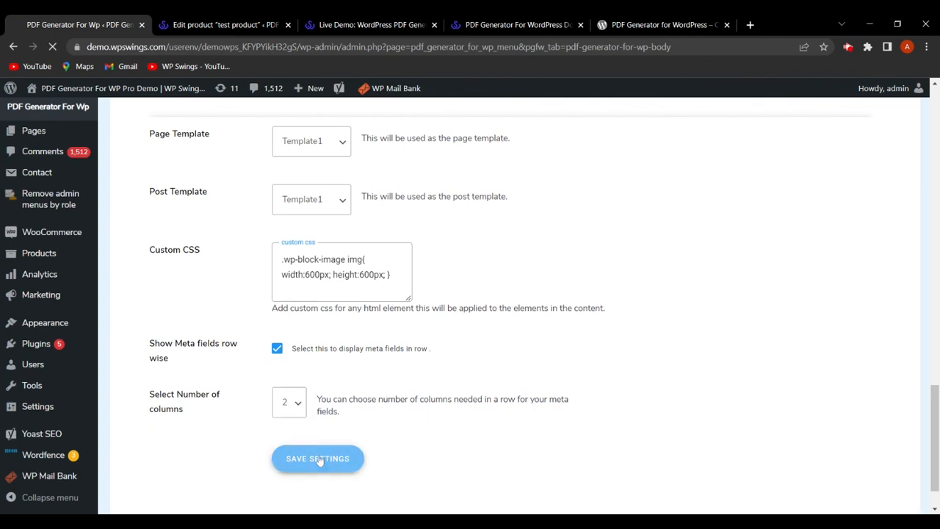
pyautogui.click(379, 25)
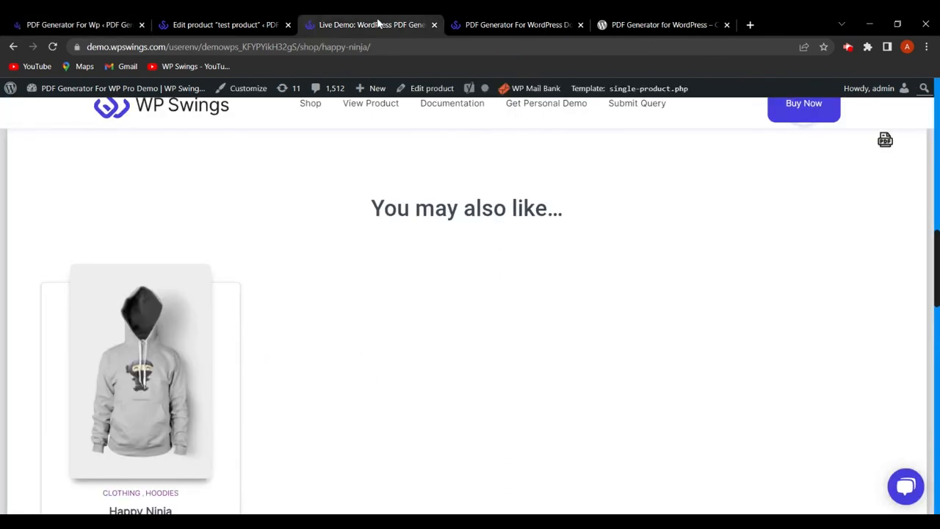
pyautogui.click(885, 141)
pyautogui.scroll(-4, 514, 358)
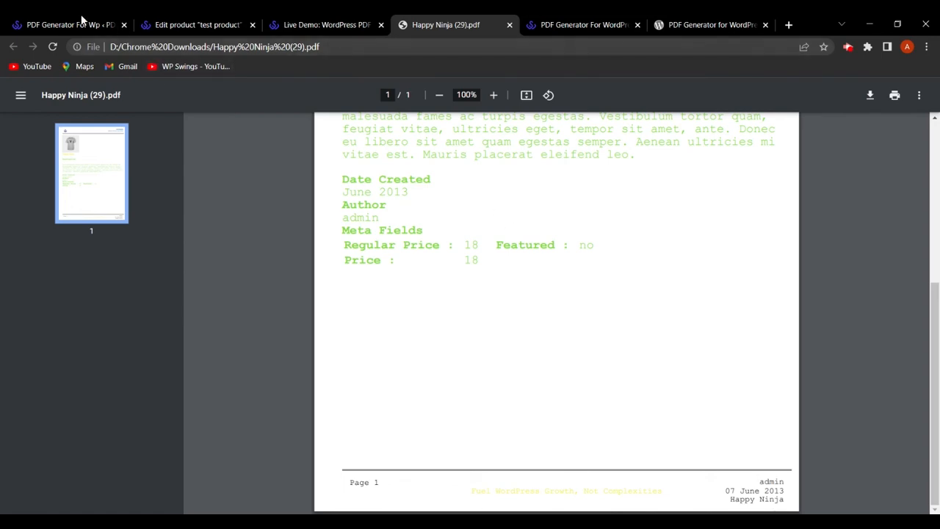
# - Set the number of meta field columns to 3 in the PDF body settings and save
pyautogui.click(116, 26)
pyautogui.scroll(-20, 304, 300)
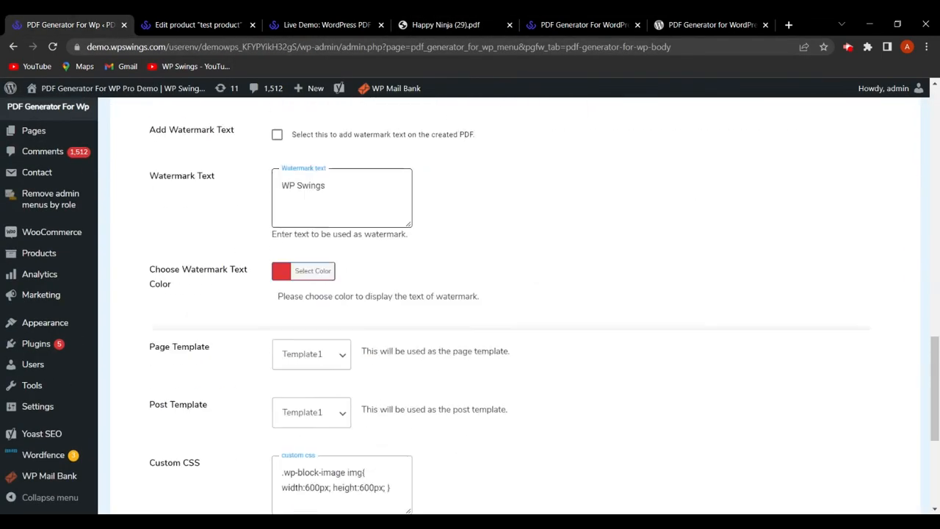
pyautogui.click(328, 413)
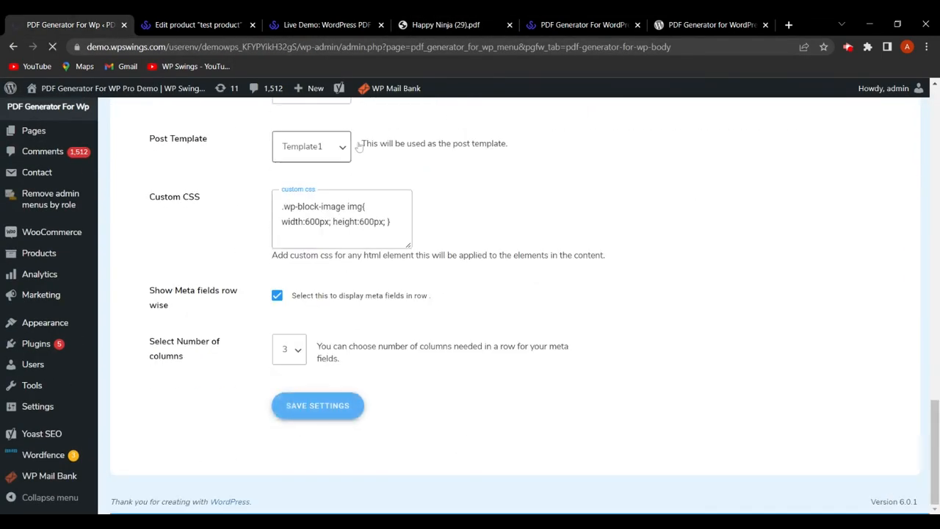
# - Download the Happy Ninja product's PDF again and examine how its meta fields are arranged
pyautogui.click(334, 24)
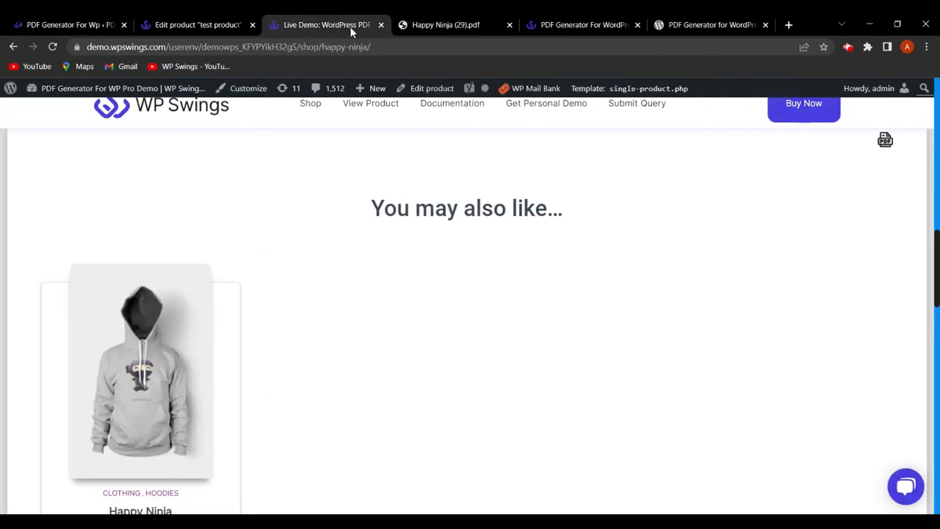
pyautogui.click(885, 140)
pyautogui.click(89, 492)
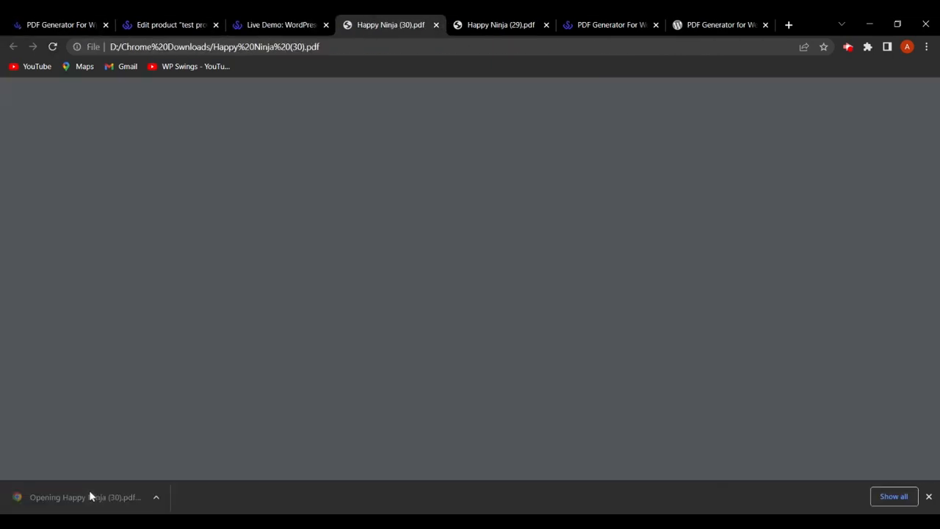
pyautogui.scroll(-5, 548, 403)
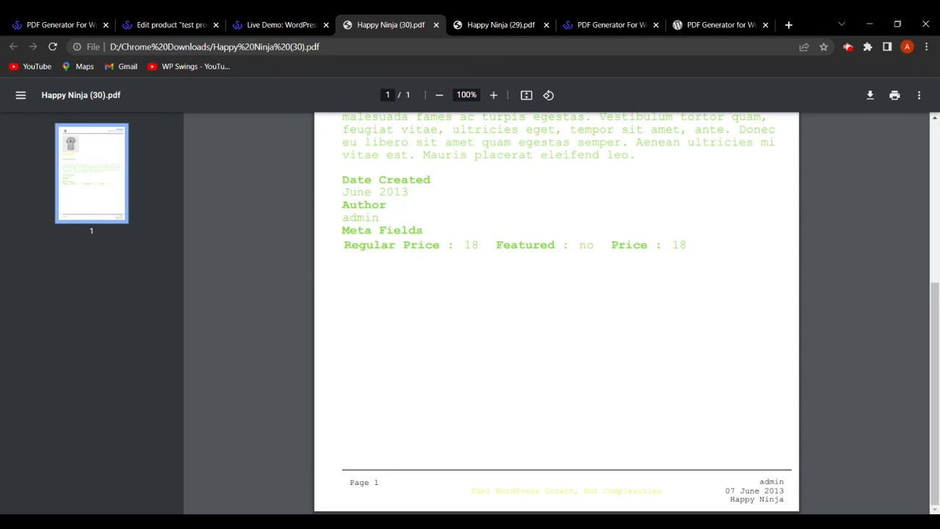
# - Disable showing meta fields row wise in the body settings, save, and check the meta fields in a new Happy Ninja PDF
pyautogui.click(58, 22)
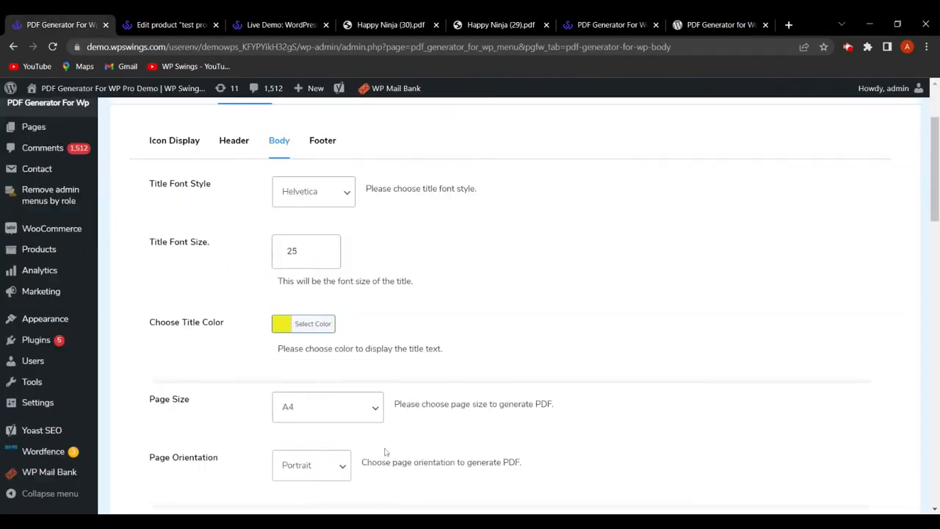
pyautogui.scroll(-10, 291, 352)
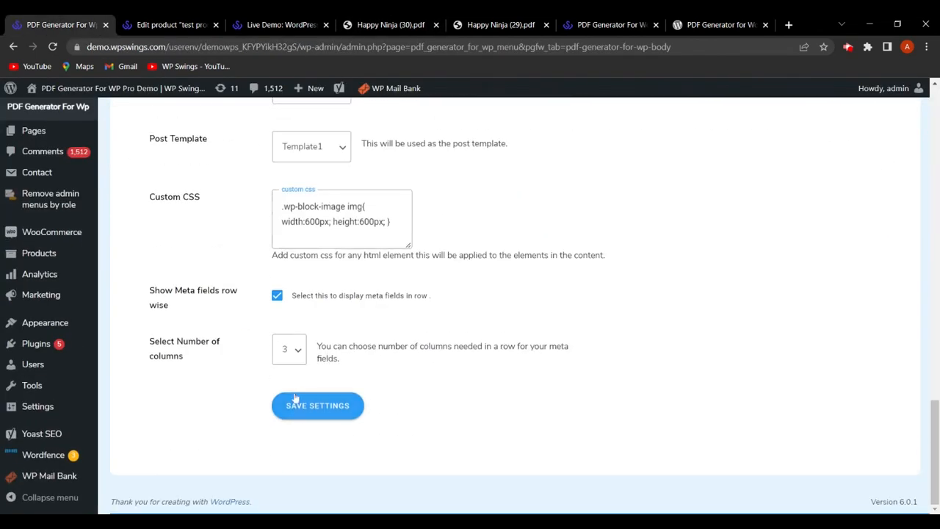
pyautogui.click(277, 295)
pyautogui.click(339, 409)
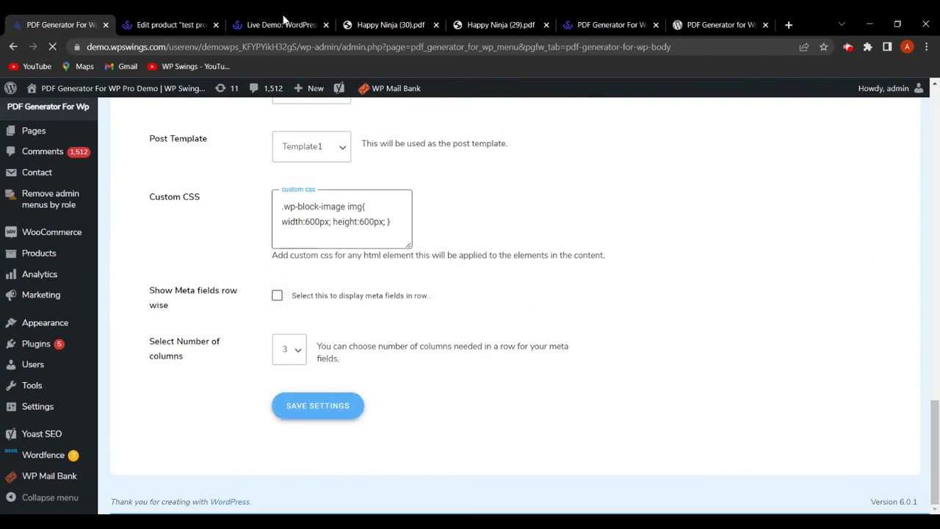
pyautogui.click(285, 23)
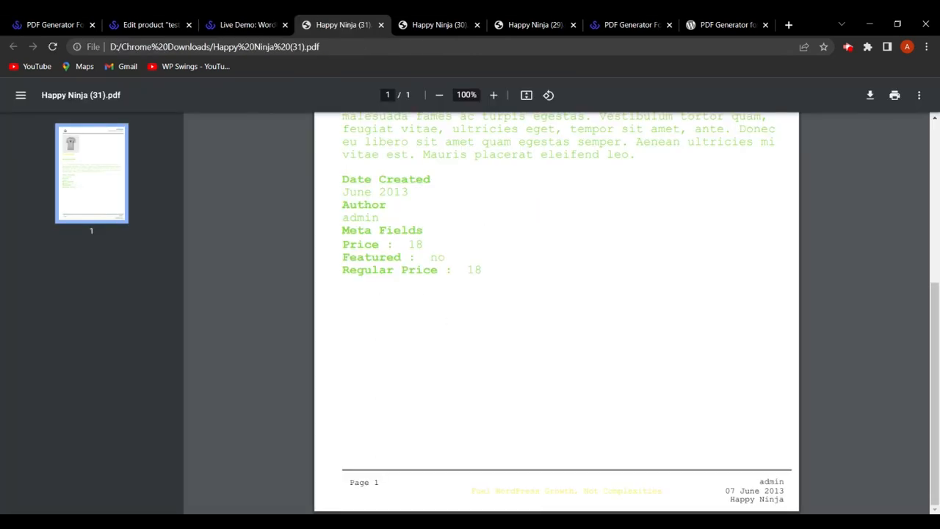
# - Review the PDF body settings, including the row-wise meta fields and column options
pyautogui.click(73, 22)
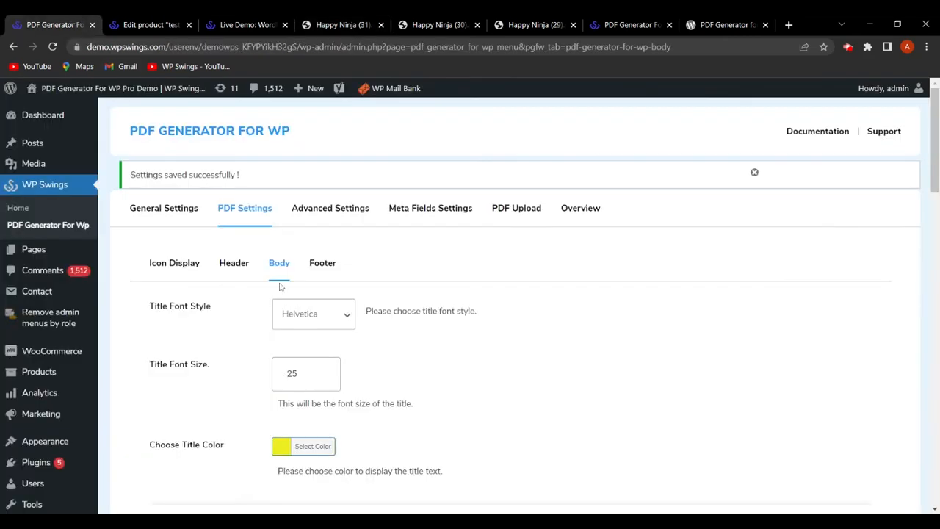
pyautogui.scroll(-9, 437, 399)
pyautogui.scroll(-10, 436, 399)
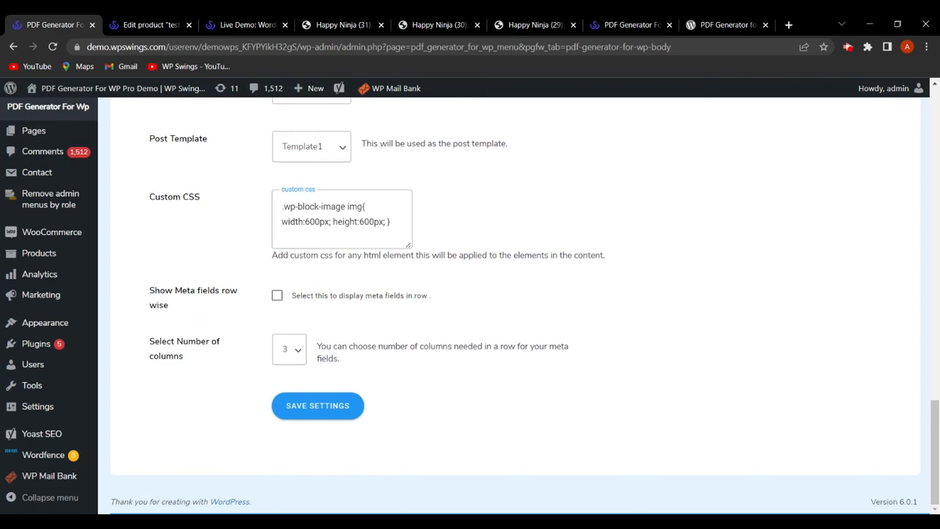
pyautogui.scroll(20, 493, 340)
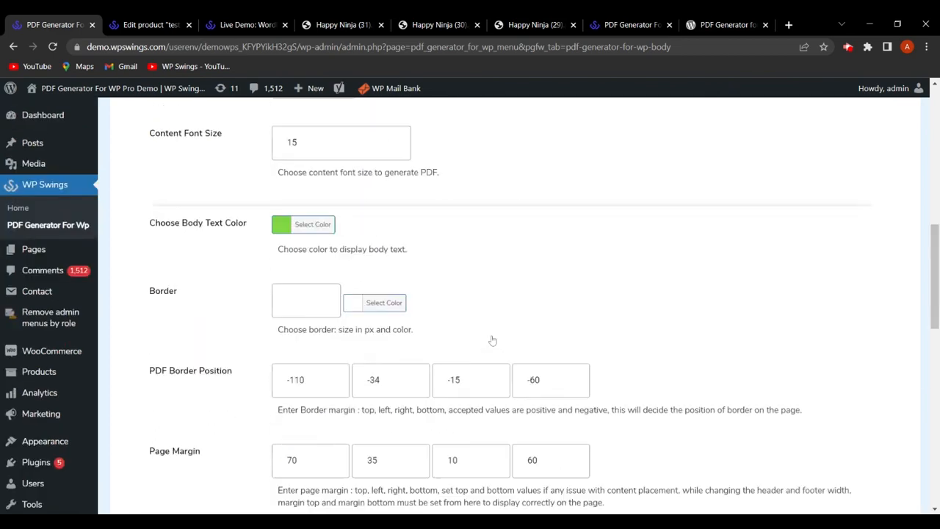
# - Set the product meta fields to _product_image_gallery and _regular_price, and save the meta fields settings
pyautogui.scroll(-4, 482, 294)
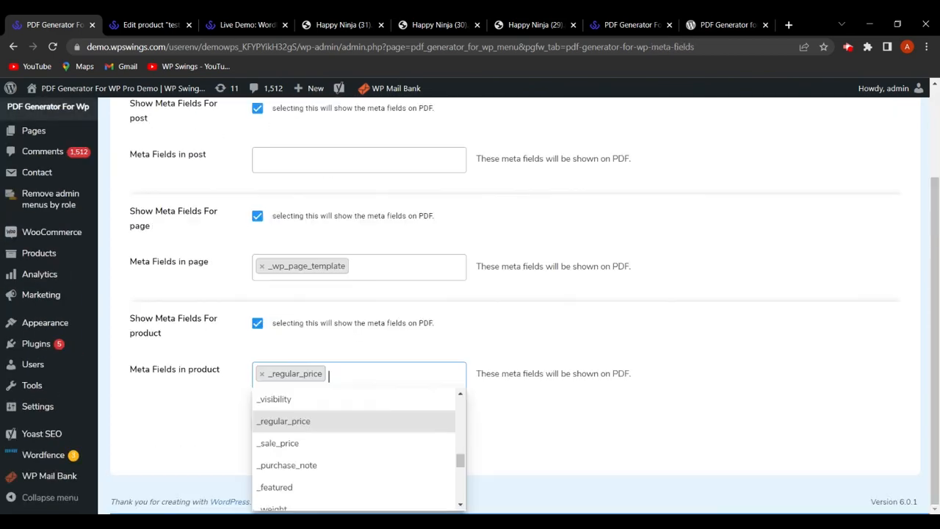
pyautogui.scroll(-3, 378, 405)
pyautogui.scroll(-5, 352, 445)
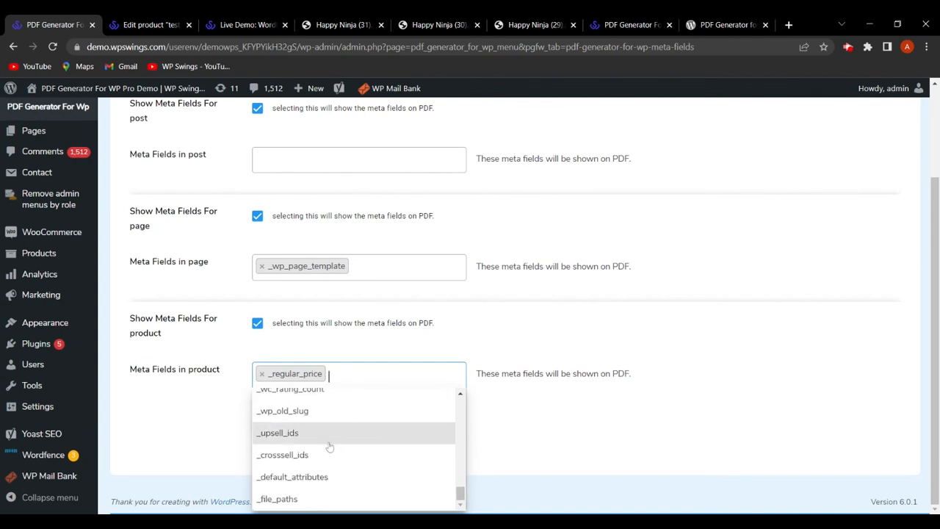
pyautogui.click(336, 457)
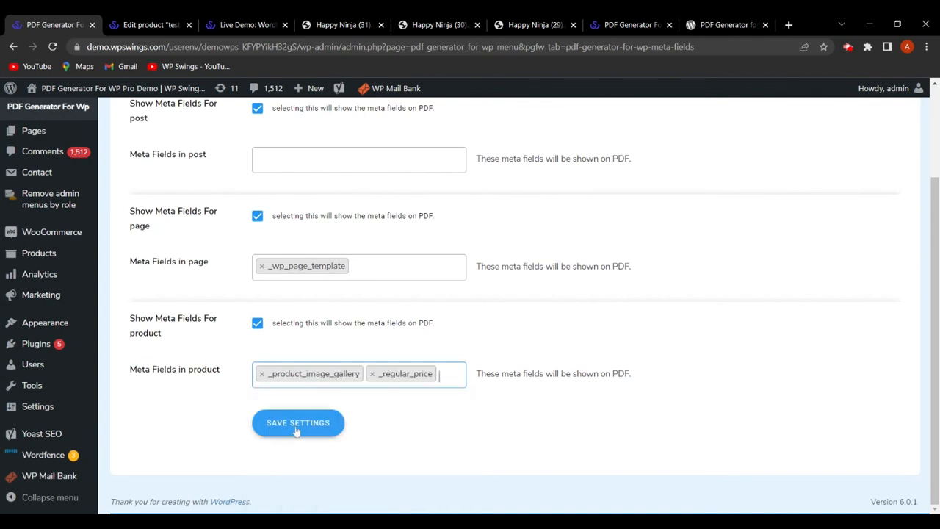
pyautogui.click(297, 424)
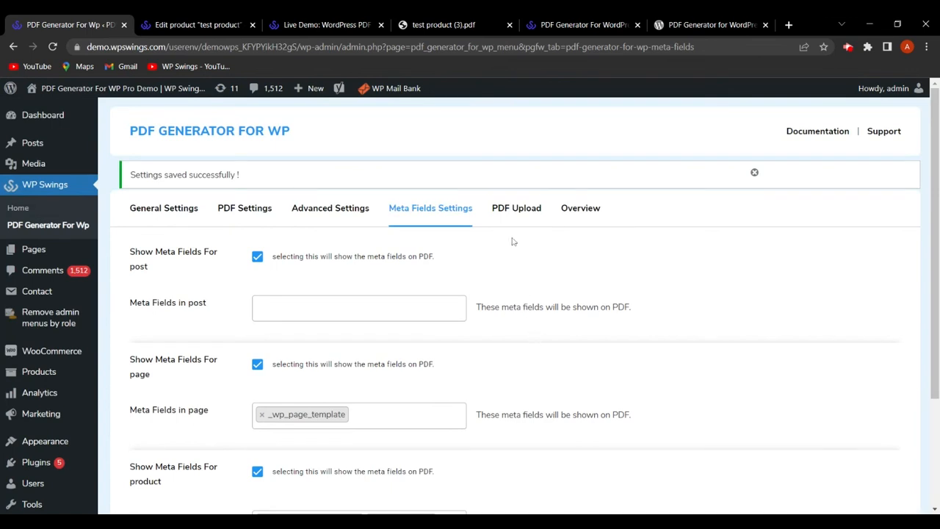
# - Upload the poster file in the PDF upload settings and use it as the downloadable poster
pyautogui.click(518, 212)
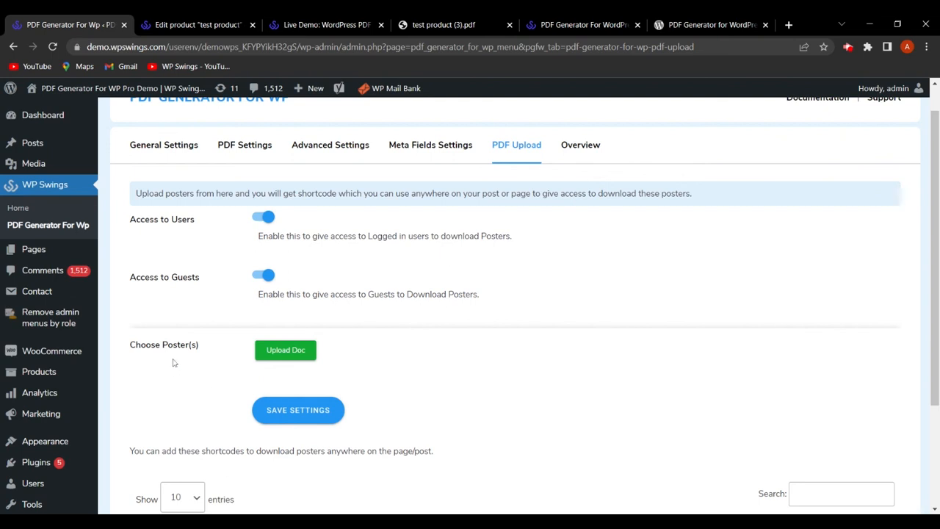
pyautogui.click(280, 352)
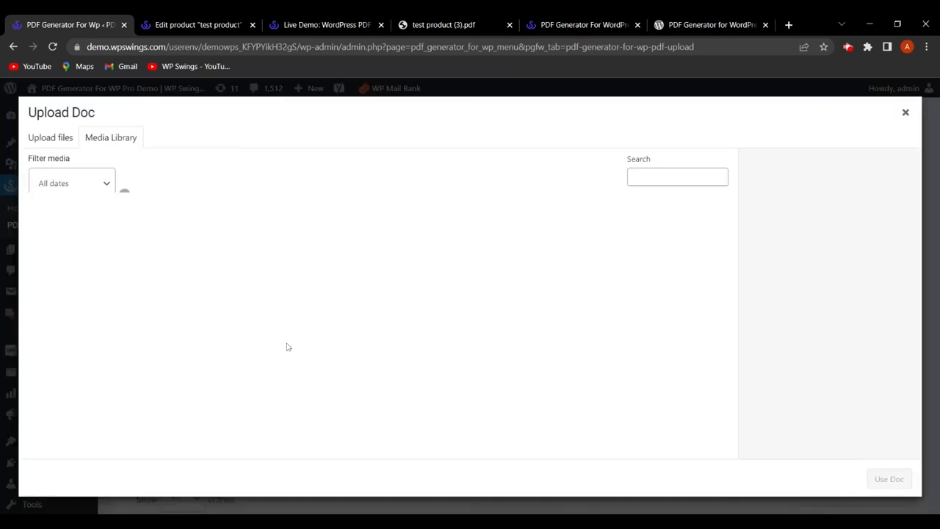
pyautogui.click(383, 339)
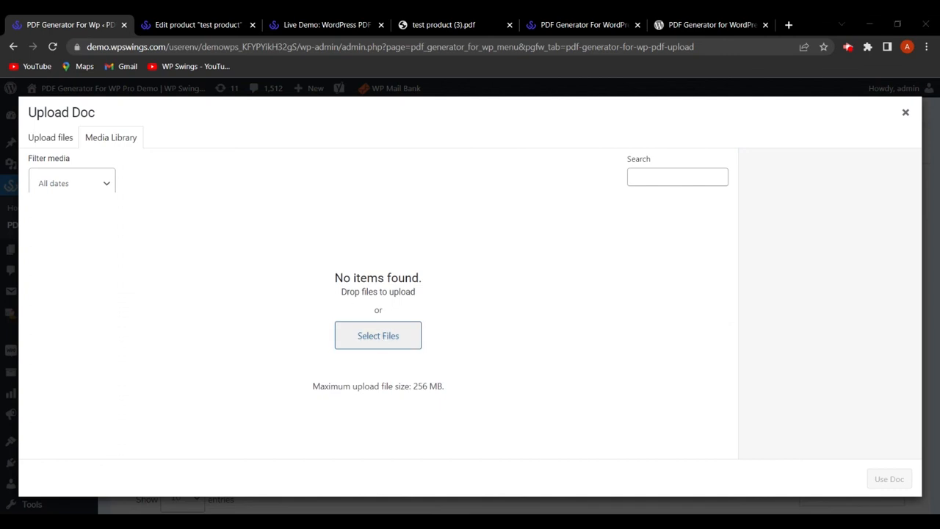
pyautogui.click(717, 438)
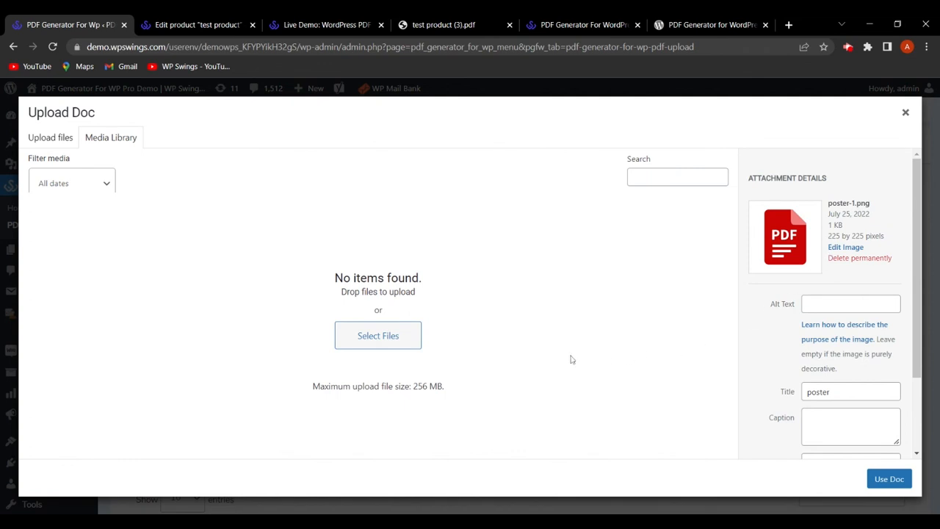
pyautogui.click(884, 486)
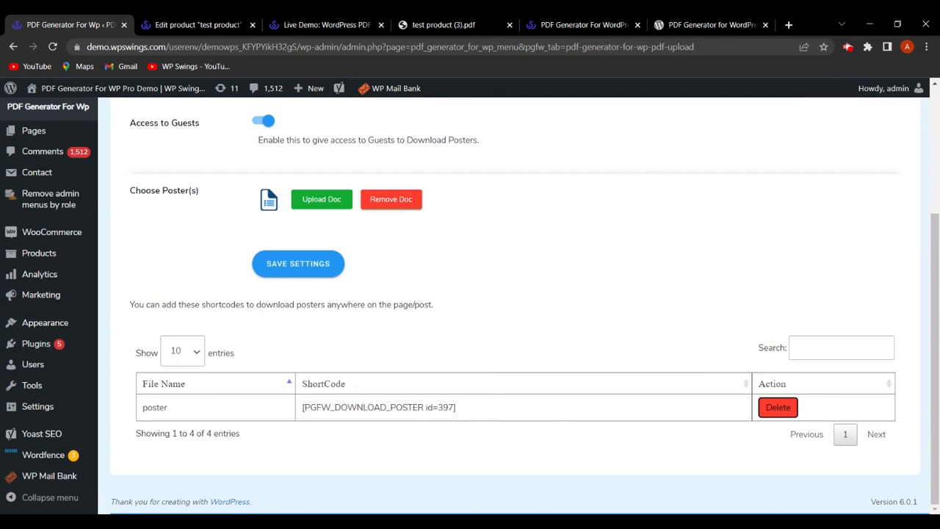
# - Copy the poster file's shortcode from the PDF upload settings and open Sample Page from the pages list for editing
pyautogui.moveTo(467, 414); pyautogui.dragTo(282, 422)
pyautogui.hotkey('ctrl', 'c')
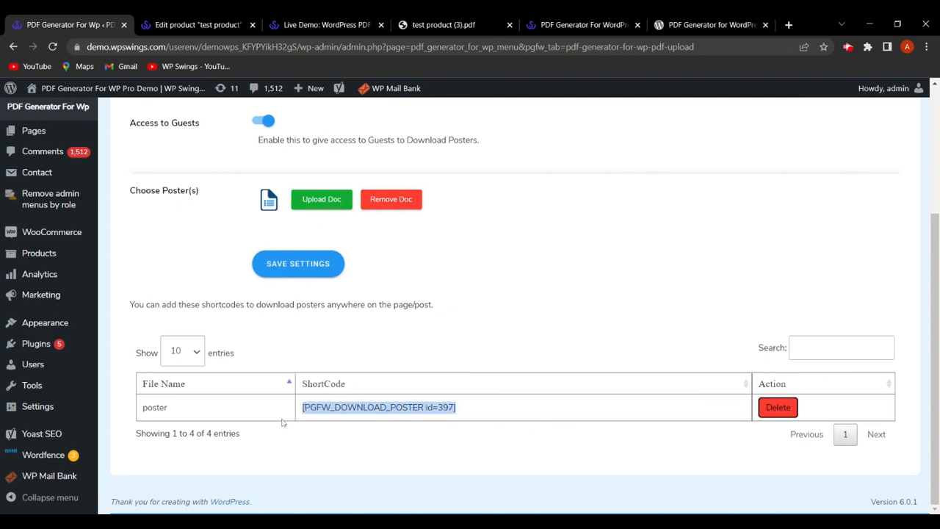
pyautogui.moveTo(57, 256)
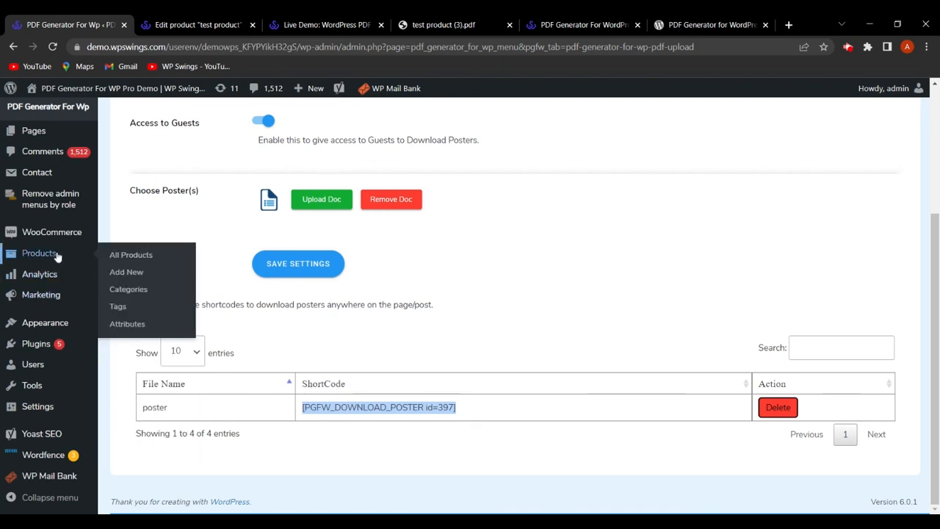
pyautogui.scroll(2, 61, 200)
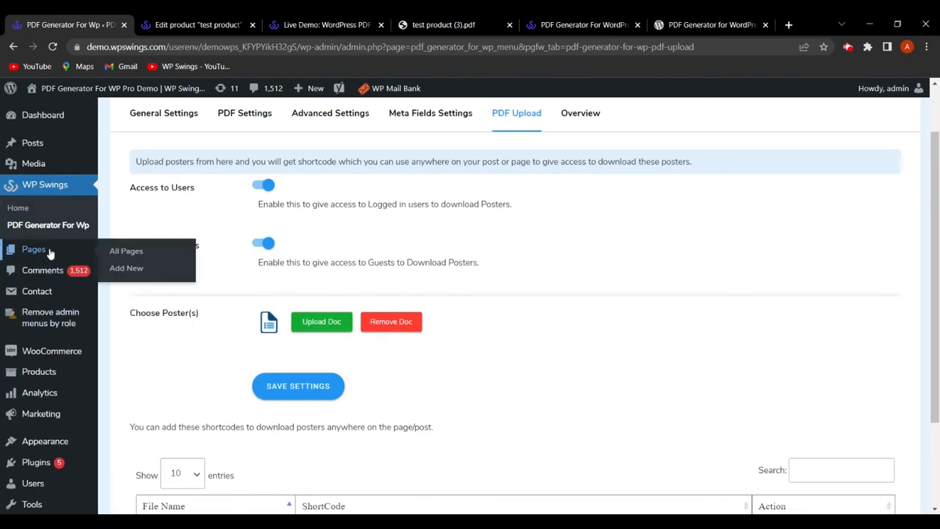
pyautogui.click(122, 253)
pyautogui.scroll(-6, 380, 330)
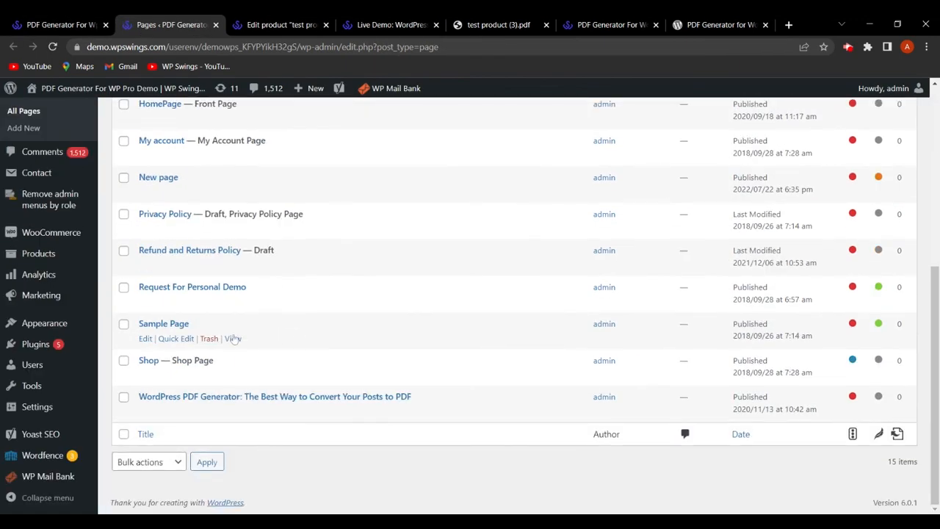
pyautogui.scroll(2, 301, 370)
pyautogui.scroll(-2, 180, 339)
pyautogui.click(163, 324)
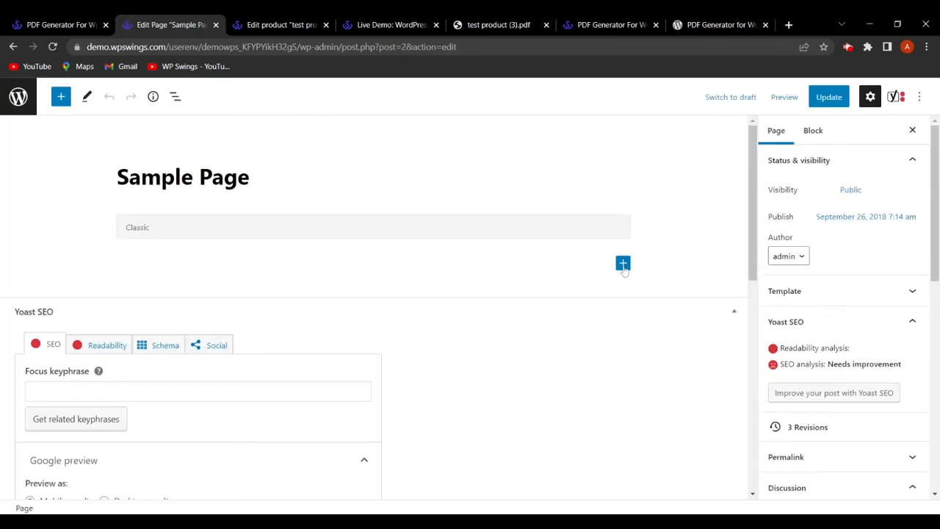
# - Add a Shortcode block containing [PGFW_DOWNLOAD_POSTER id=397] below the Sample Page content and update the page
pyautogui.scroll(-4, 617, 243)
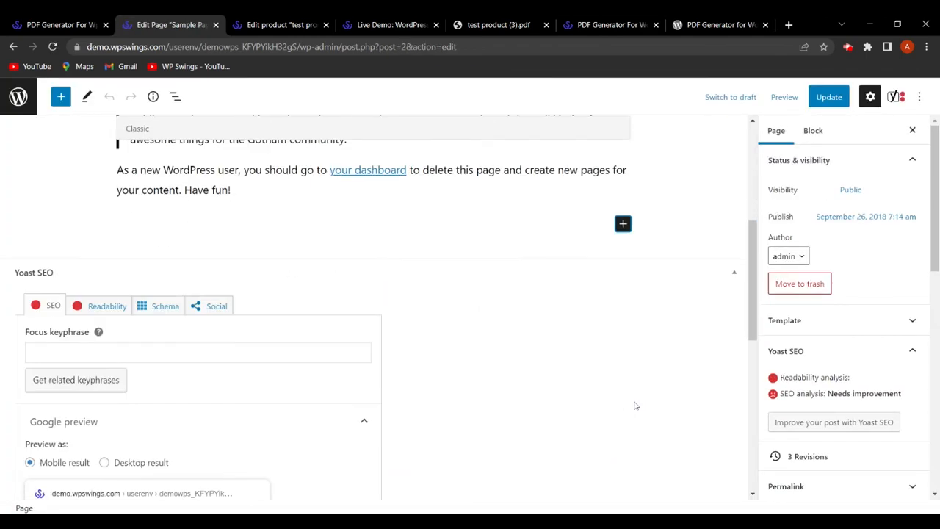
pyautogui.click(623, 224)
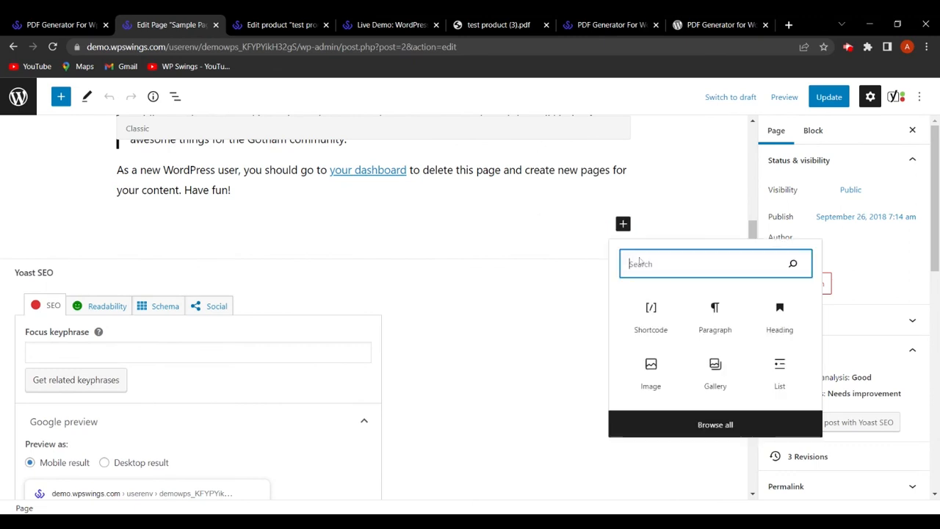
pyautogui.click(654, 323)
pyautogui.hotkey('ctrl', 'v')
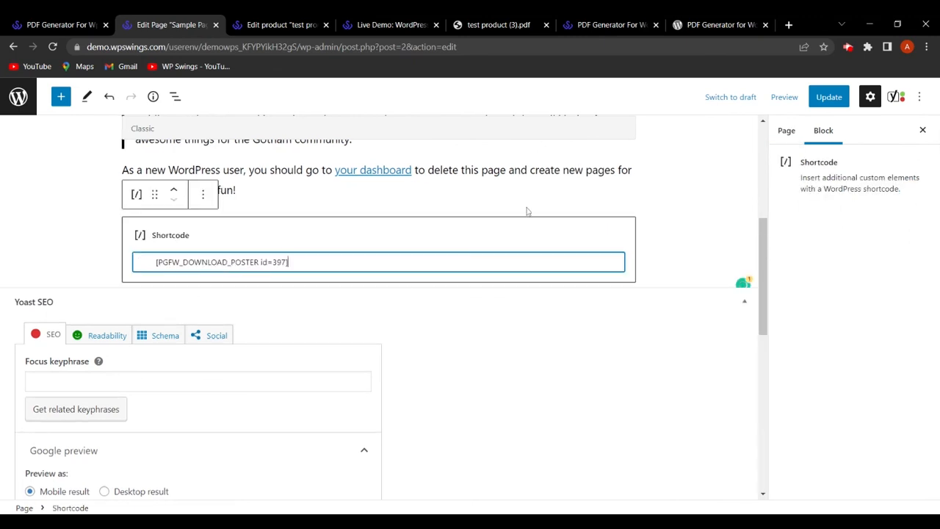
pyautogui.click(826, 100)
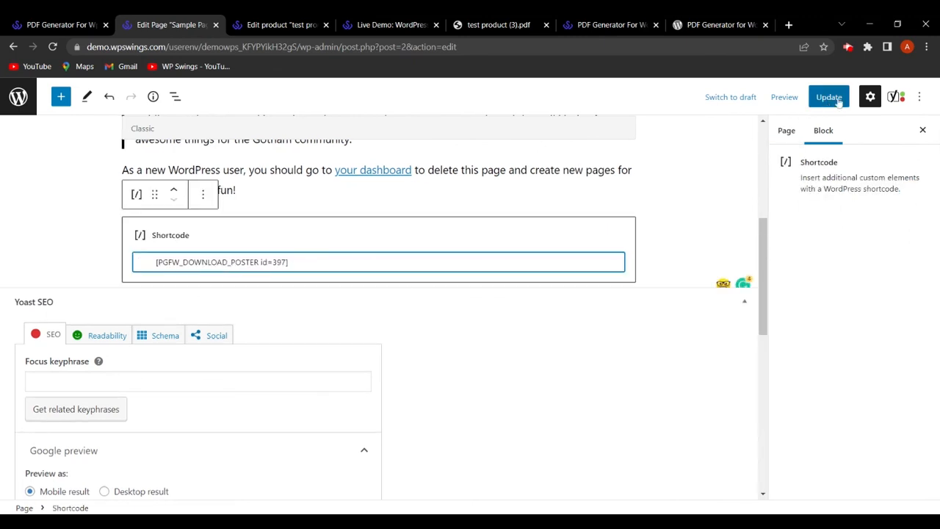
# - Preview Sample Page in a new tab, download the poster through its icon, and open the downloaded image
pyautogui.click(784, 97)
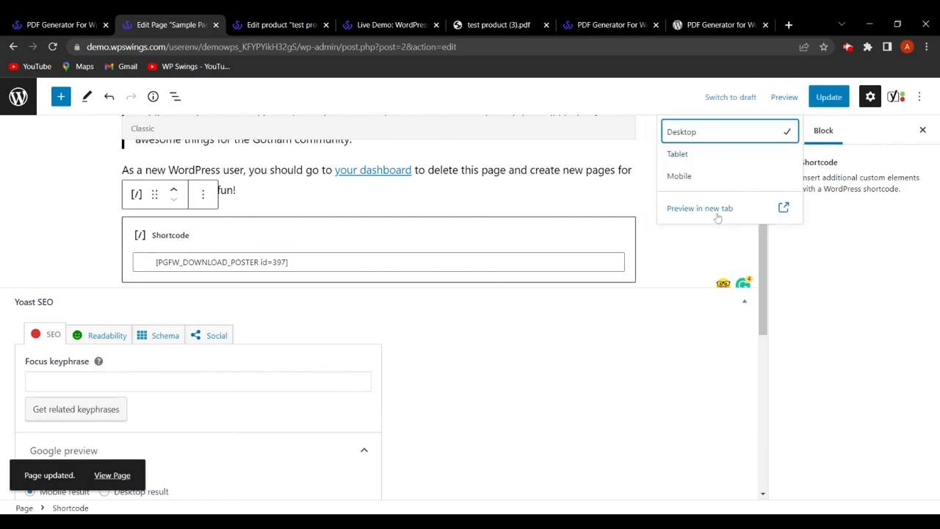
pyautogui.click(717, 214)
pyautogui.scroll(-2, 403, 294)
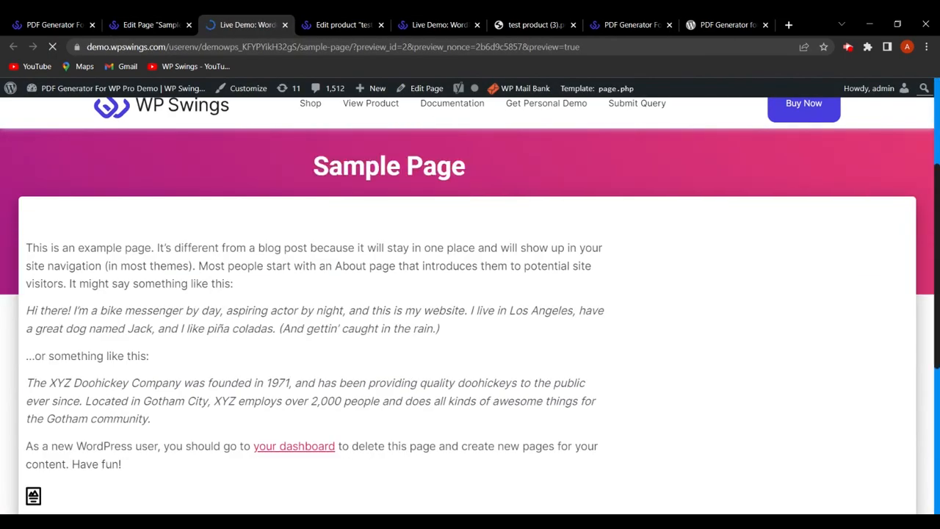
pyautogui.scroll(-3, 403, 294)
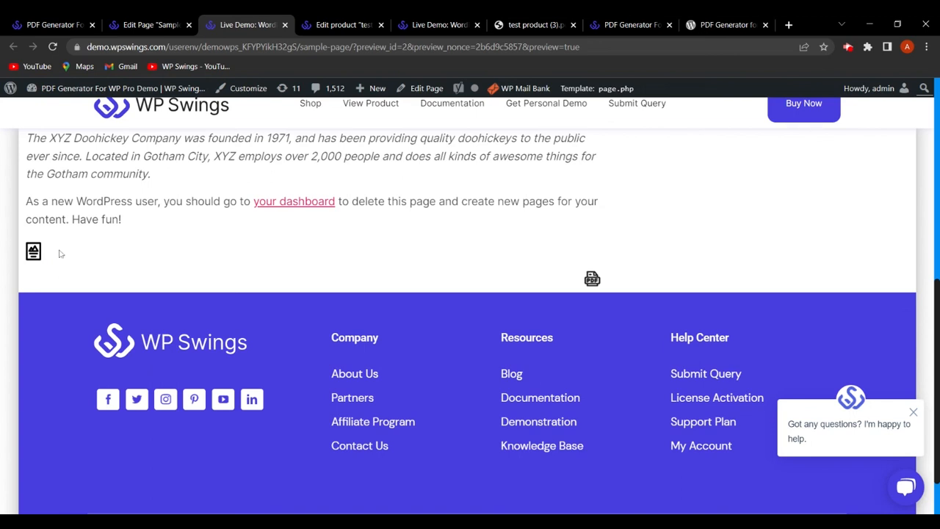
pyautogui.scroll(1, 96, 271)
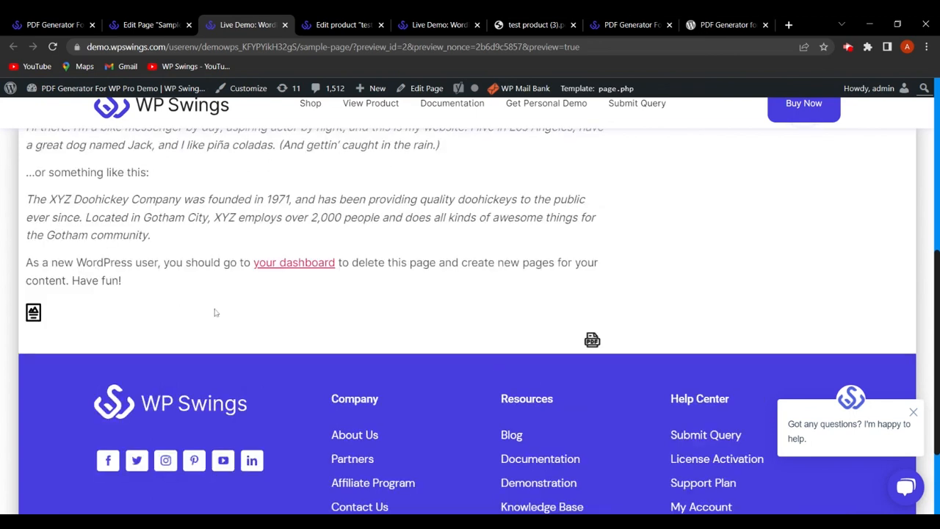
pyautogui.click(34, 313)
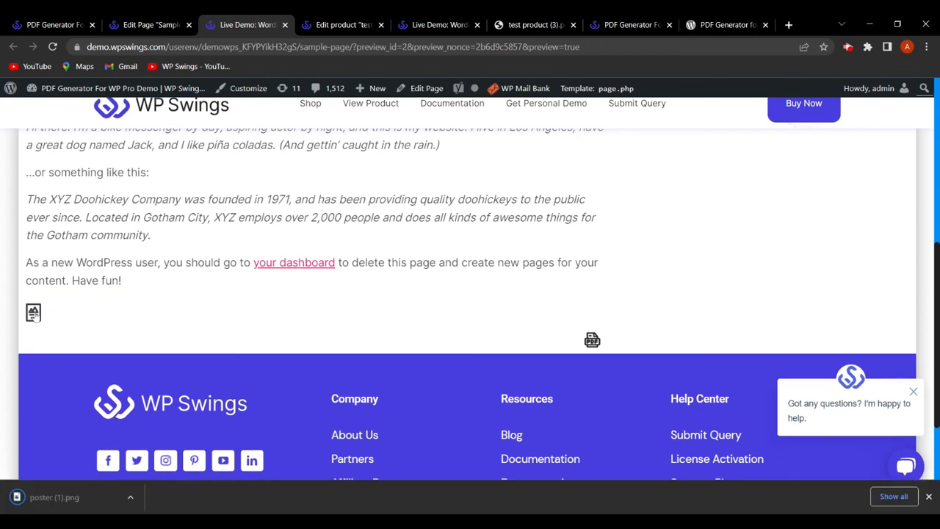
pyautogui.click(46, 505)
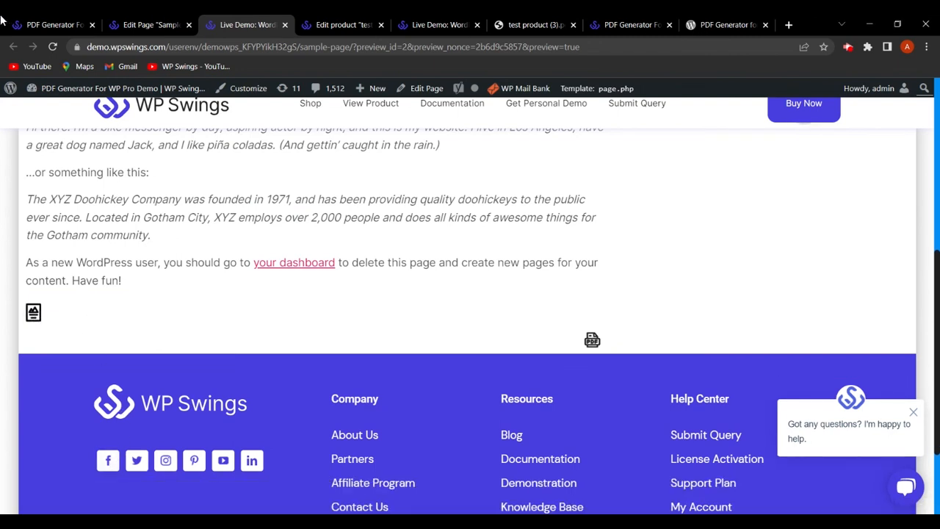
# - From the plugin settings, go to the list of all posts and bulk export every post to PDF
pyautogui.click(58, 22)
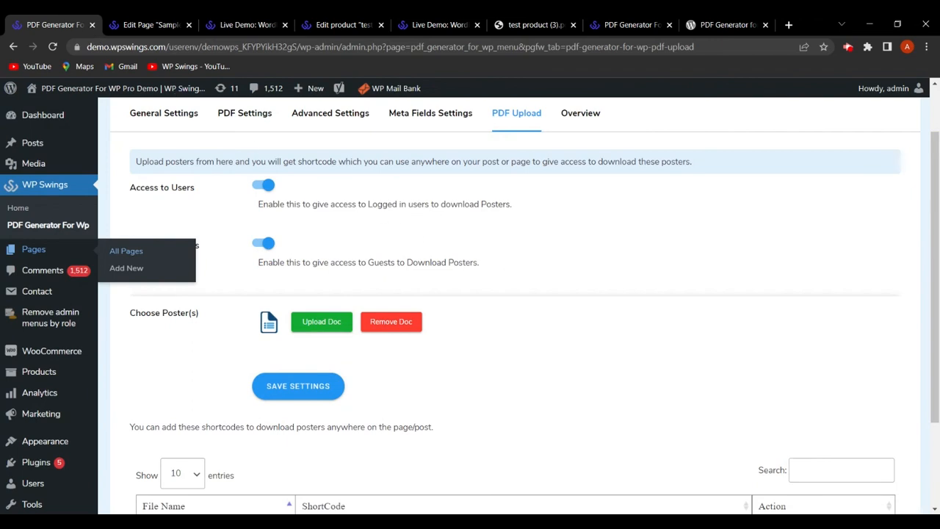
pyautogui.scroll(2, 507, 294)
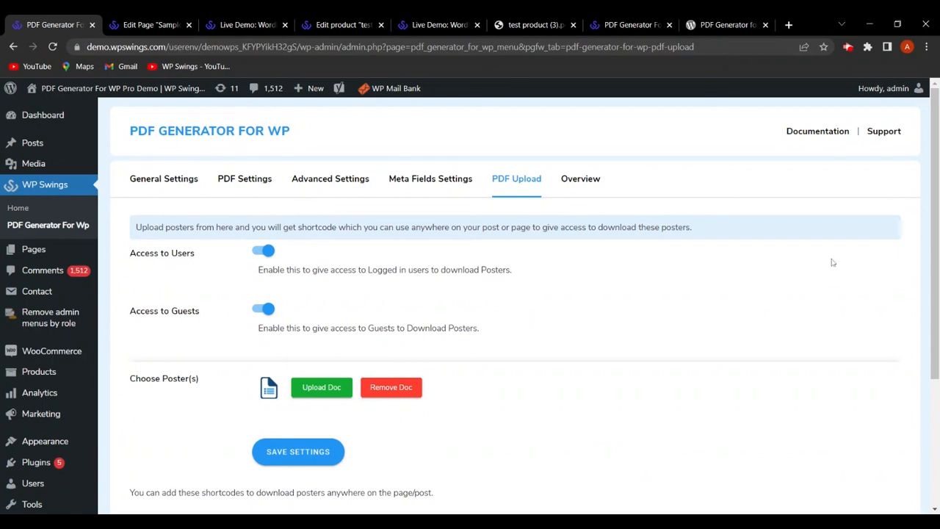
pyautogui.moveTo(34, 147)
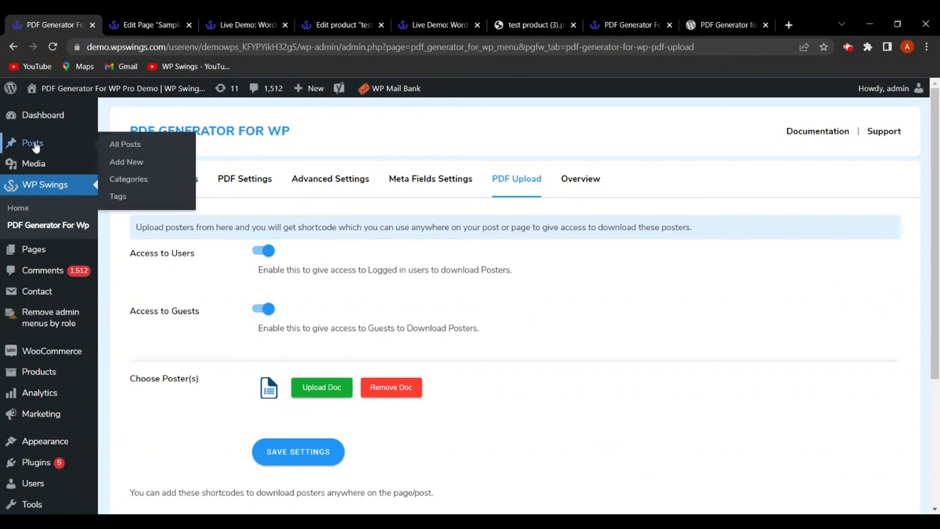
pyautogui.click(125, 144)
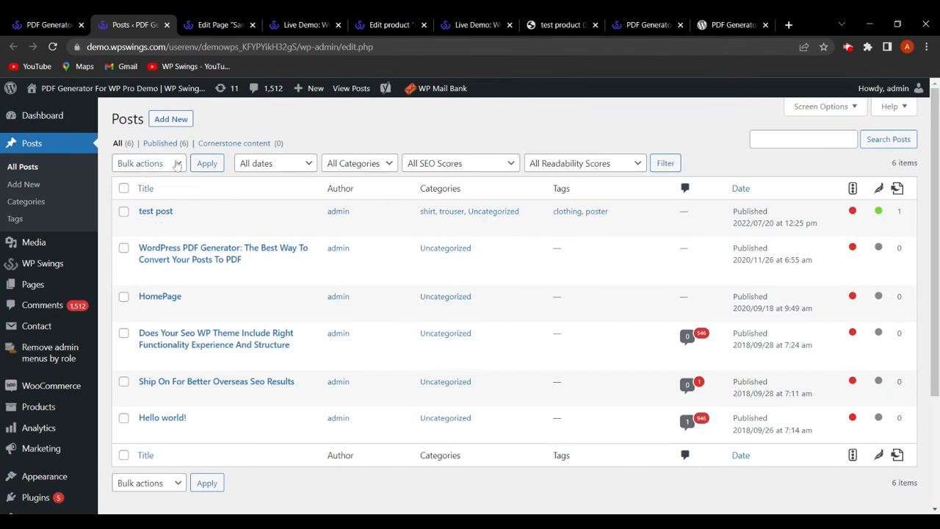
pyautogui.click(123, 188)
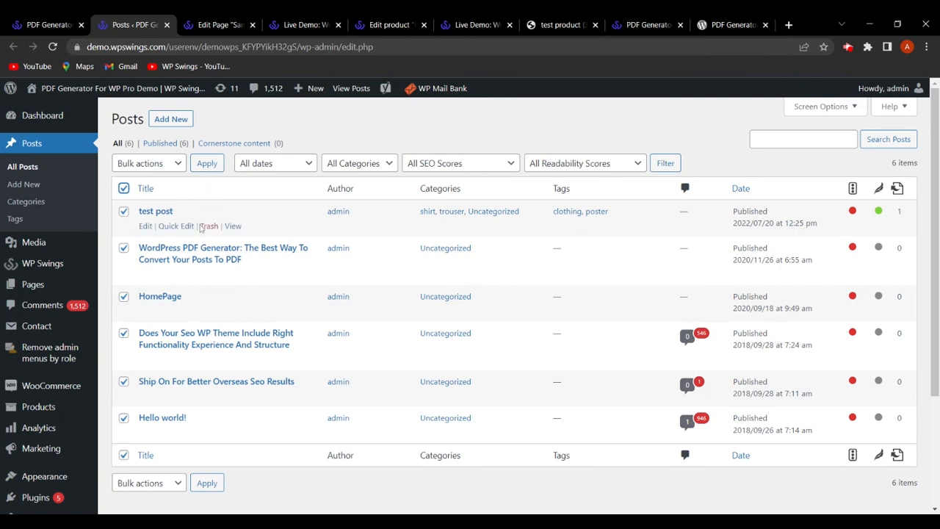
pyautogui.click(170, 166)
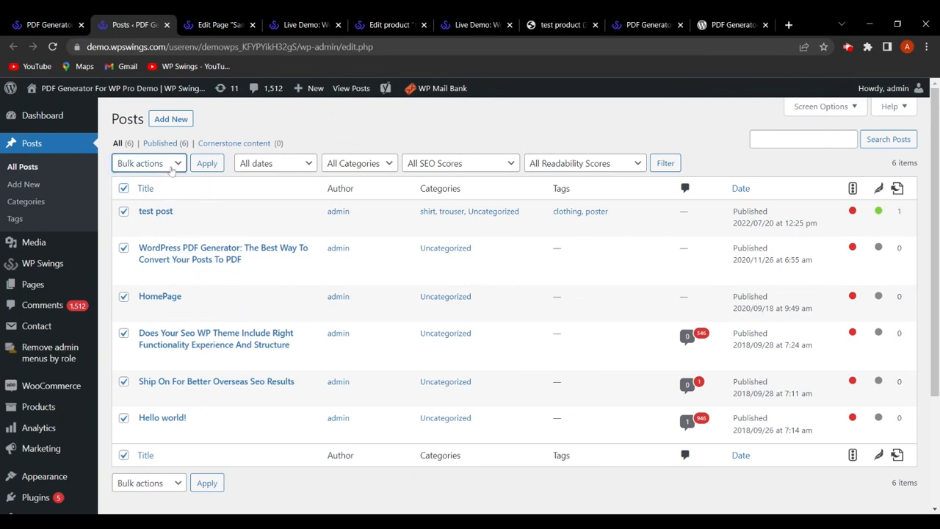
pyautogui.click(147, 227)
pyautogui.click(207, 164)
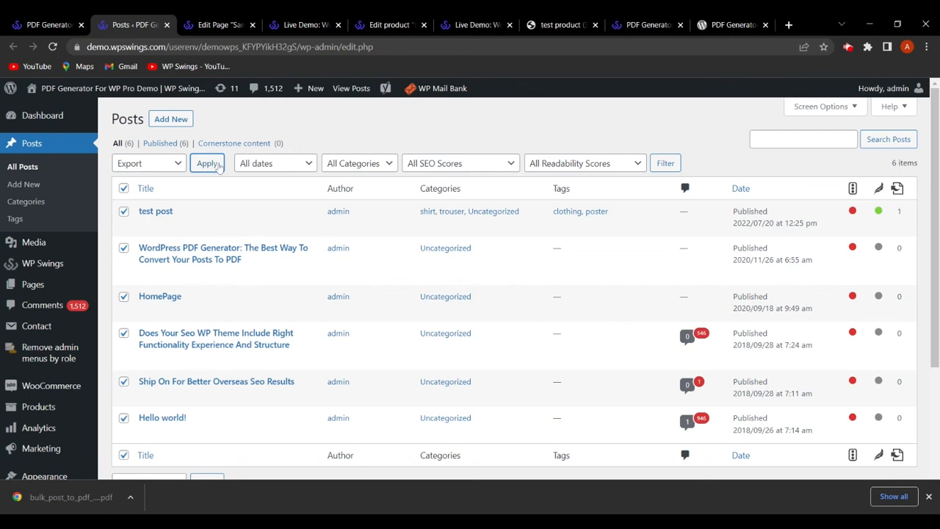
# - Open the exported bulk posts PDF, look through its pages, and return to the plugin's PDF upload settings
pyautogui.click(81, 498)
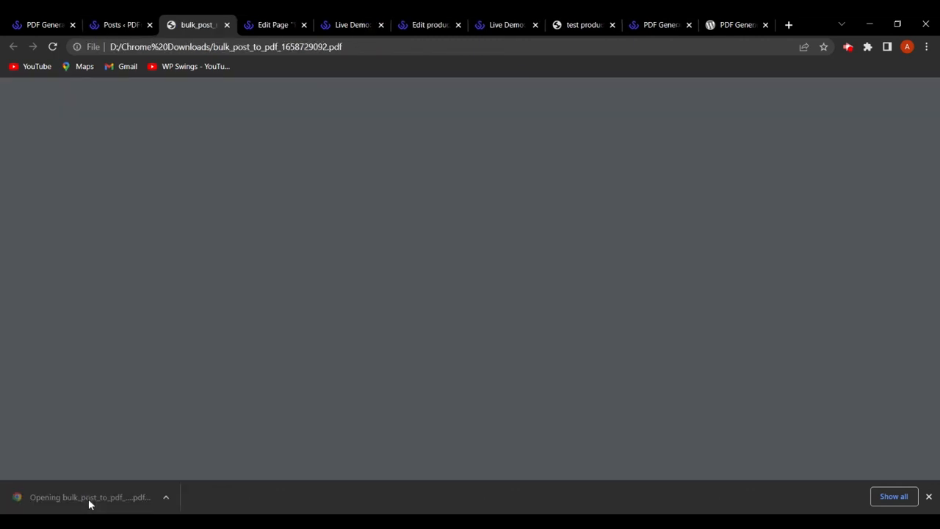
pyautogui.scroll(-3, 94, 303)
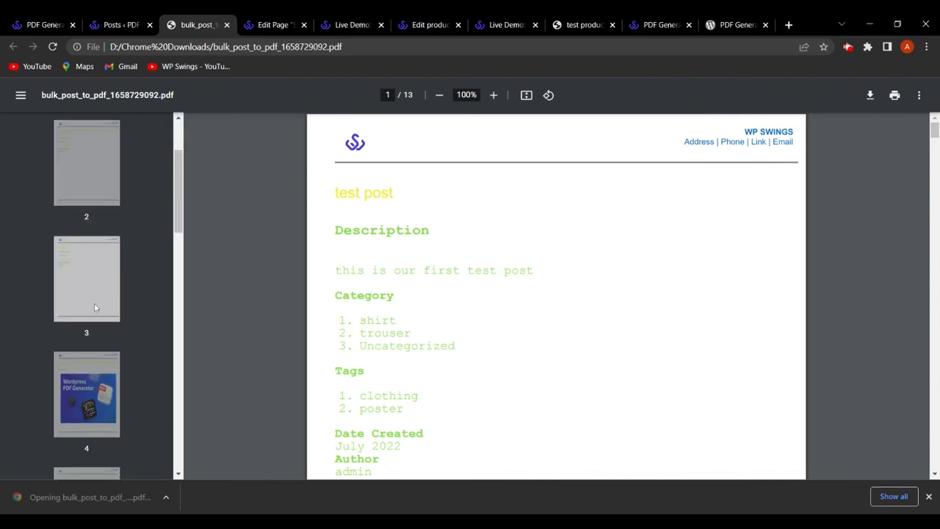
pyautogui.scroll(2, 93, 324)
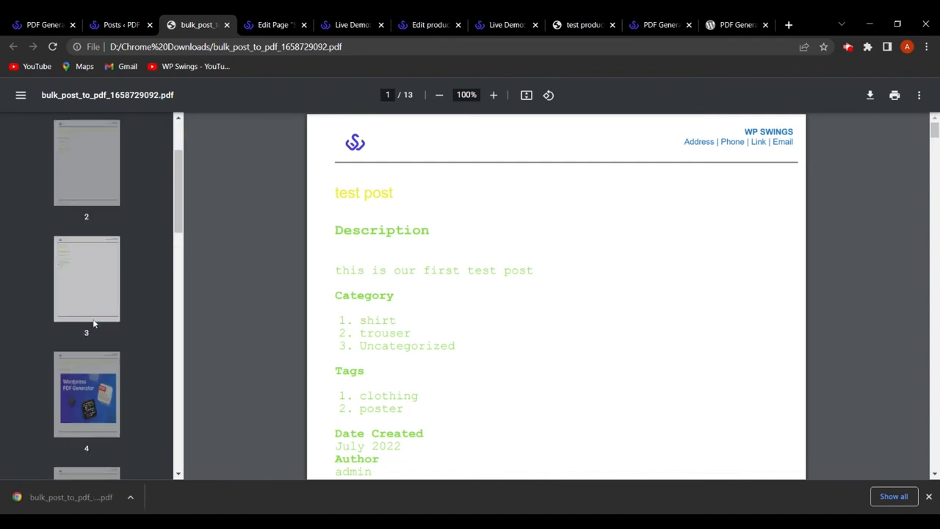
pyautogui.scroll(-2, 89, 330)
pyautogui.scroll(1, 87, 340)
pyautogui.scroll(2, 87, 340)
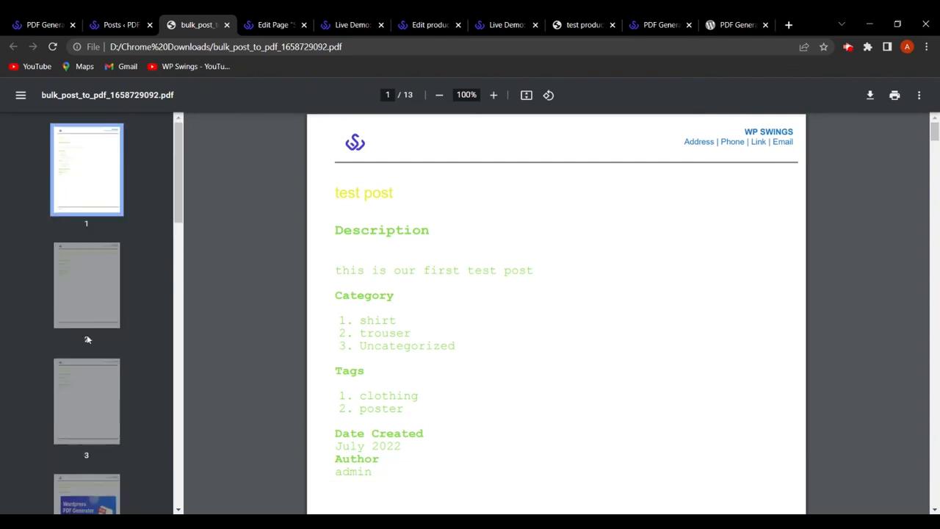
pyautogui.scroll(-3, 474, 297)
pyautogui.scroll(3, 473, 296)
pyautogui.hotkey('ctrl', '1')
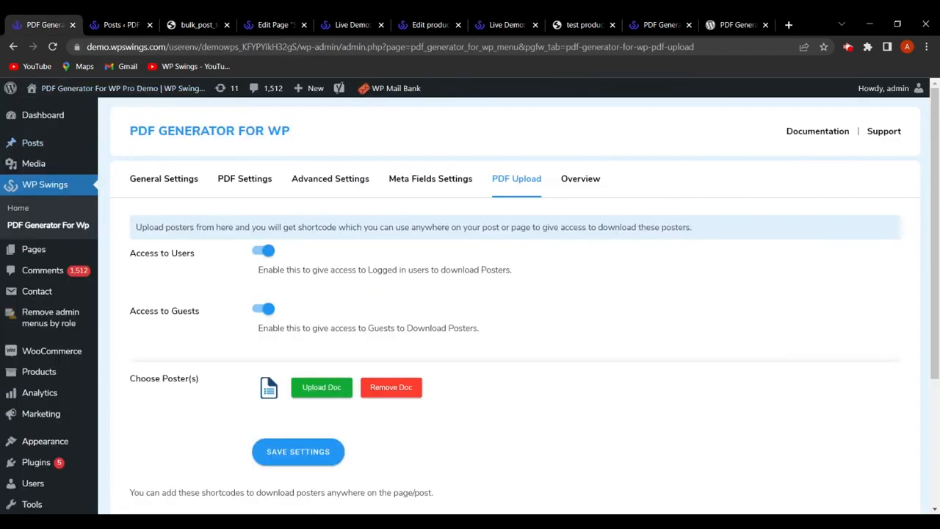